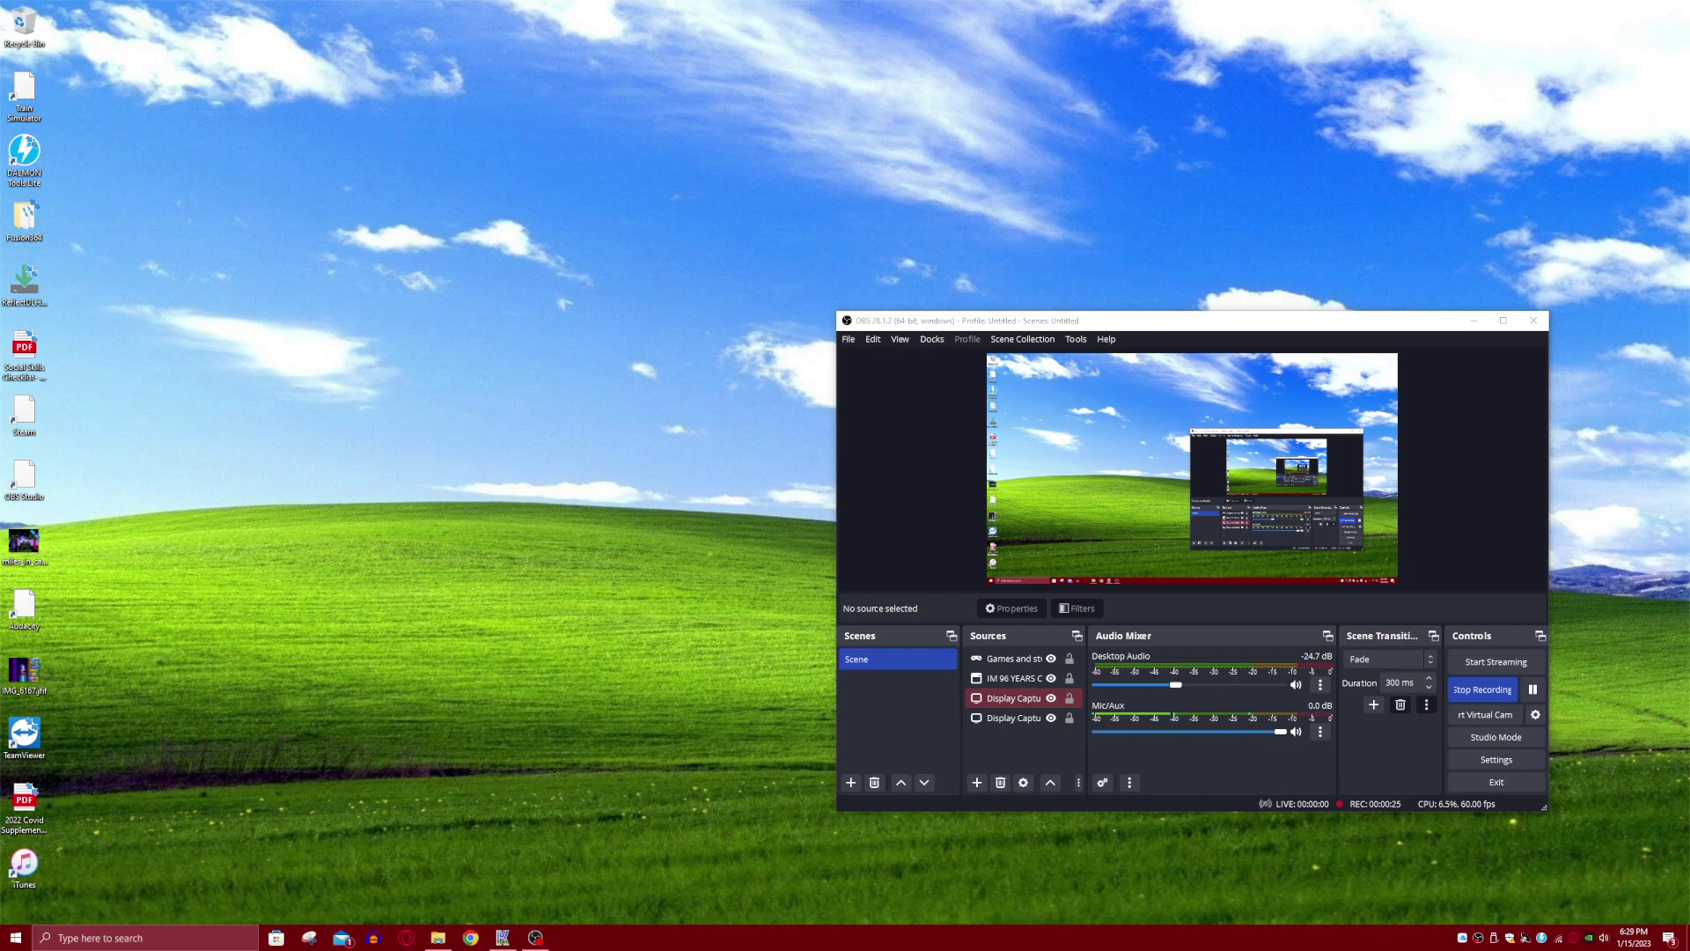
- Open Train Simulator Editors & Tools and launch the Activity Editor
left_click(1473, 320)
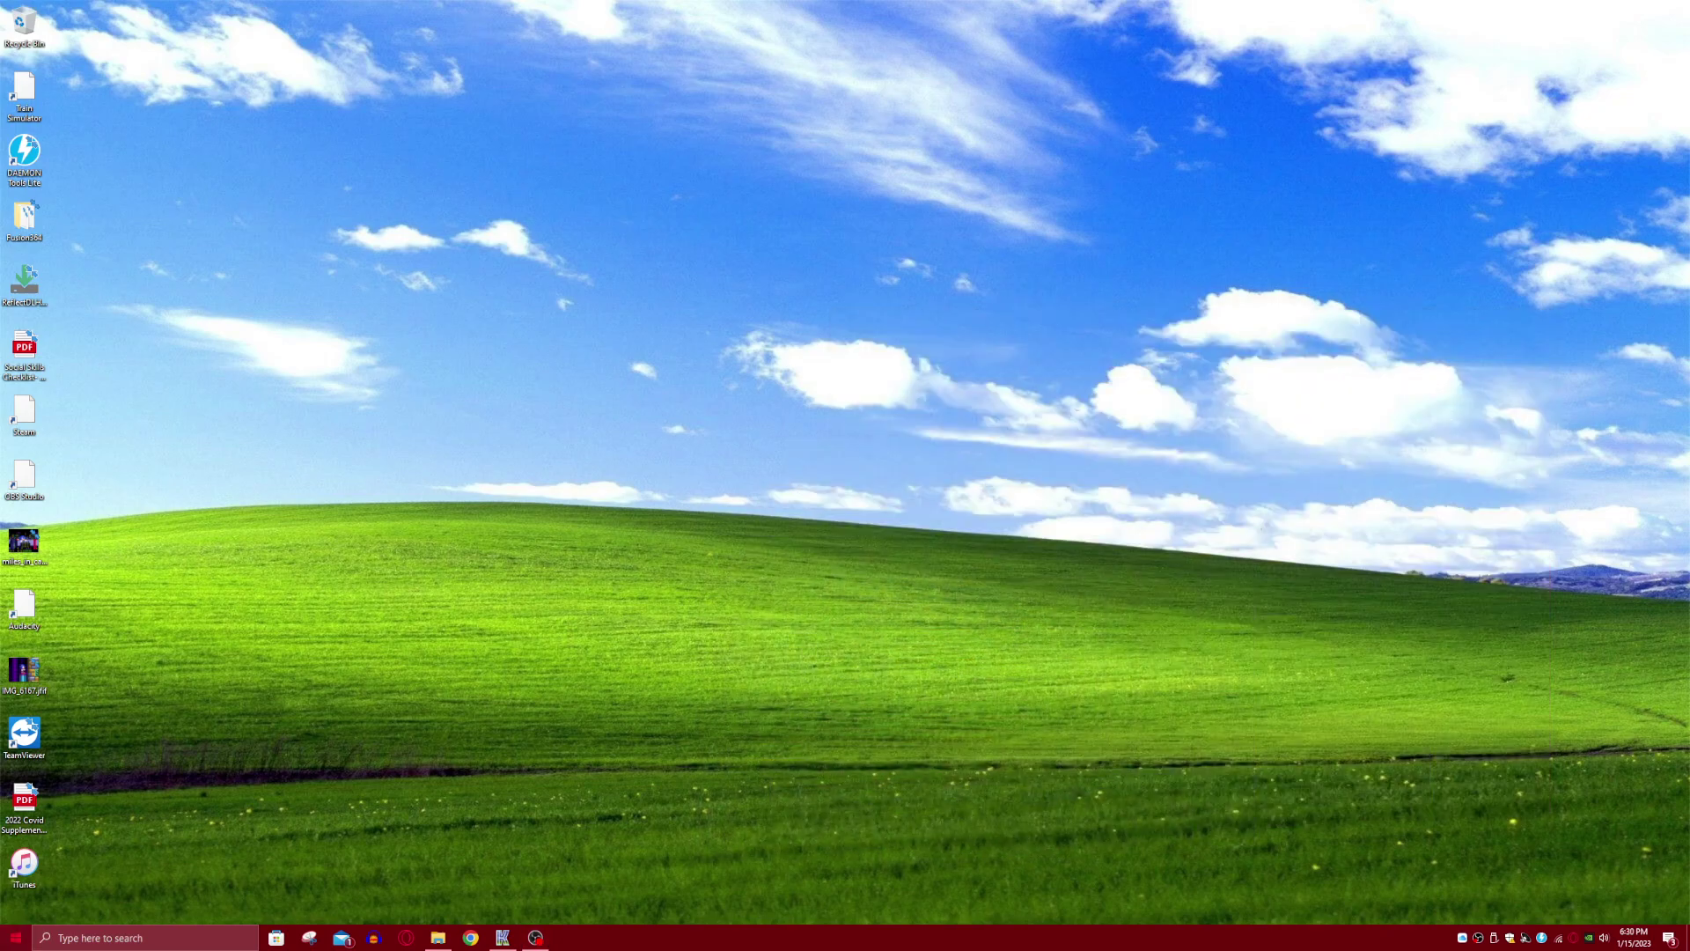
left_click(16, 938)
left_click(16, 938)
left_click(16, 938)
left_click(54, 614)
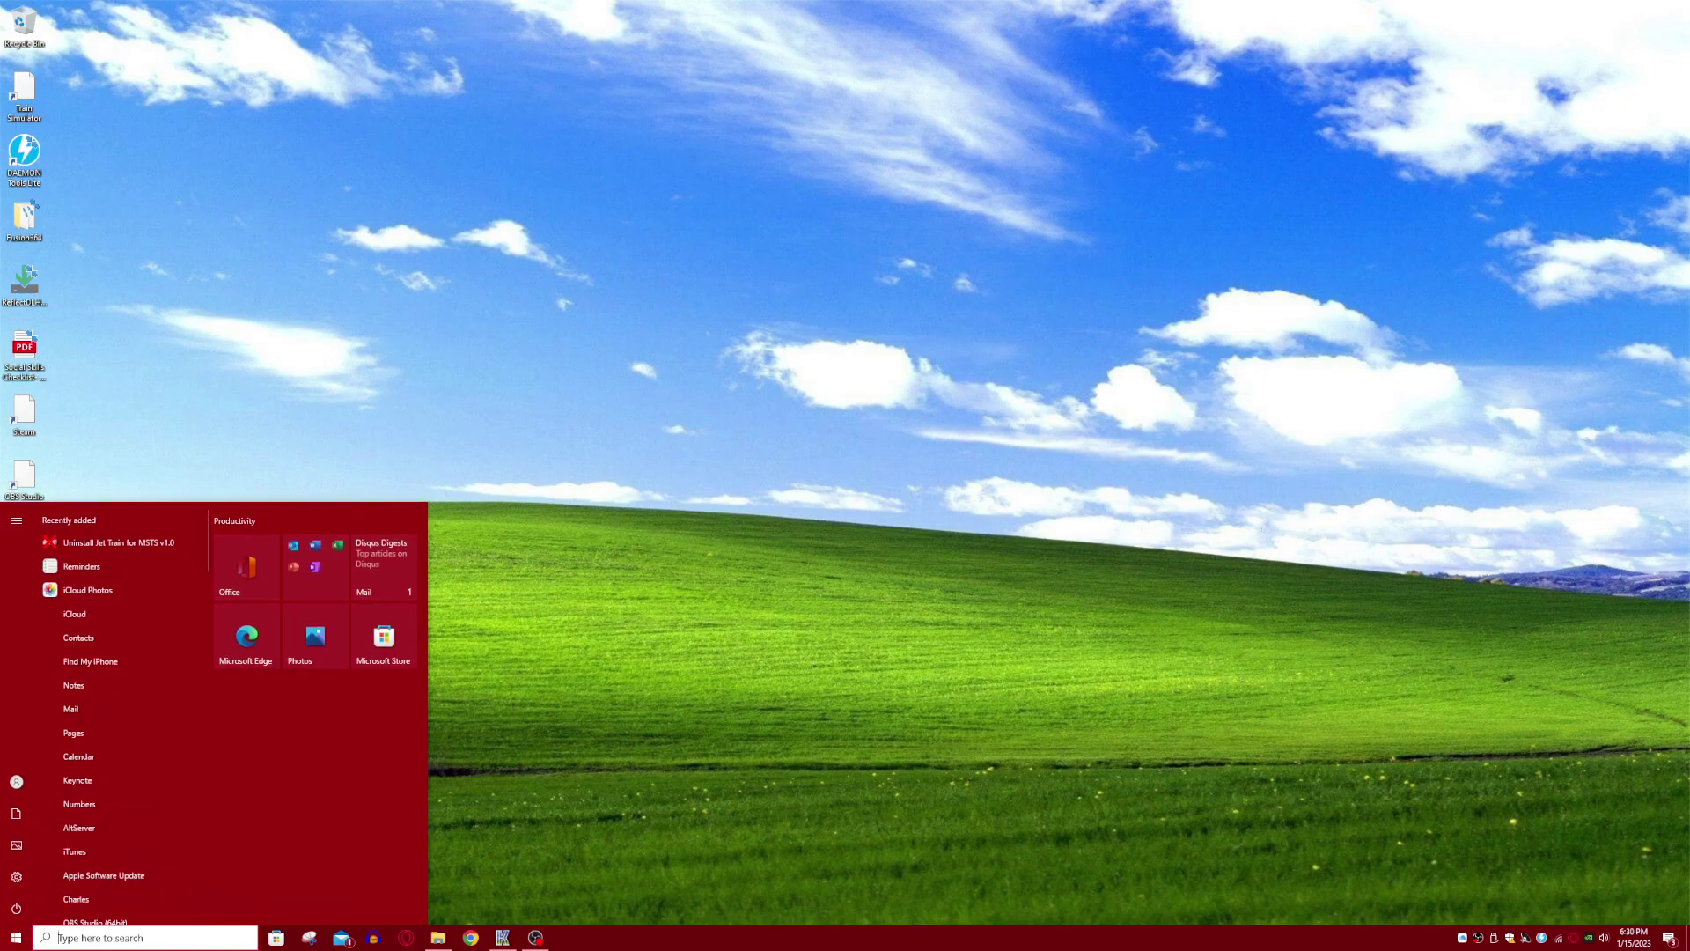
scroll(121, 739, "down", 2)
scroll(122, 748, "down", 2)
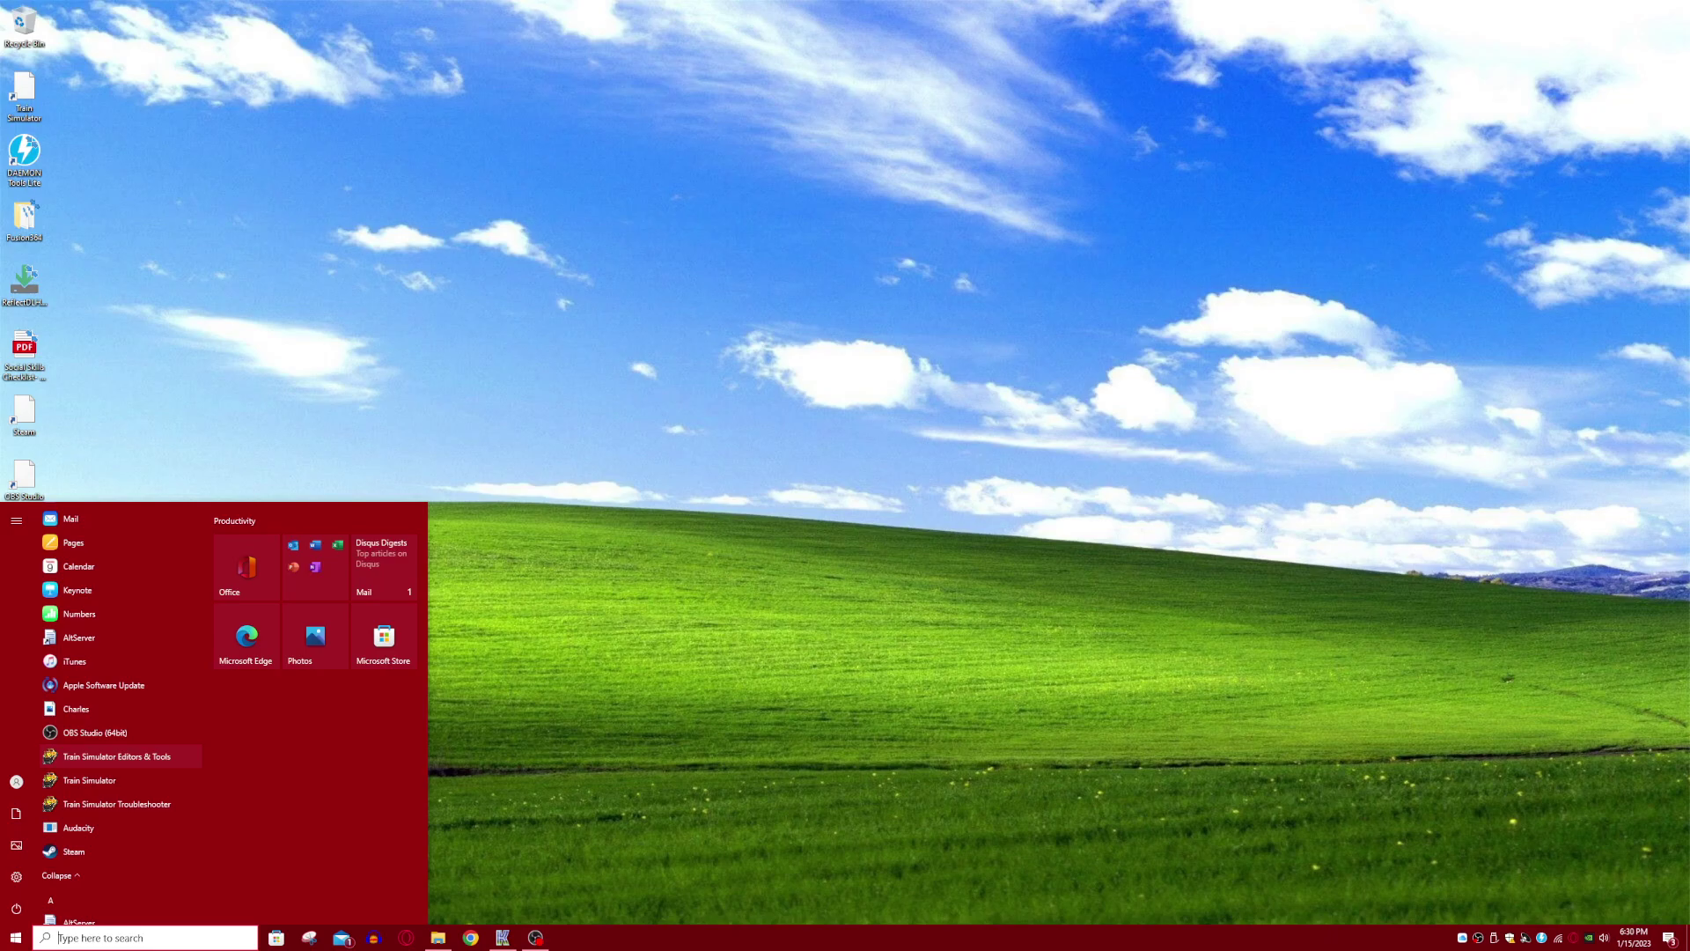
left_click(116, 756)
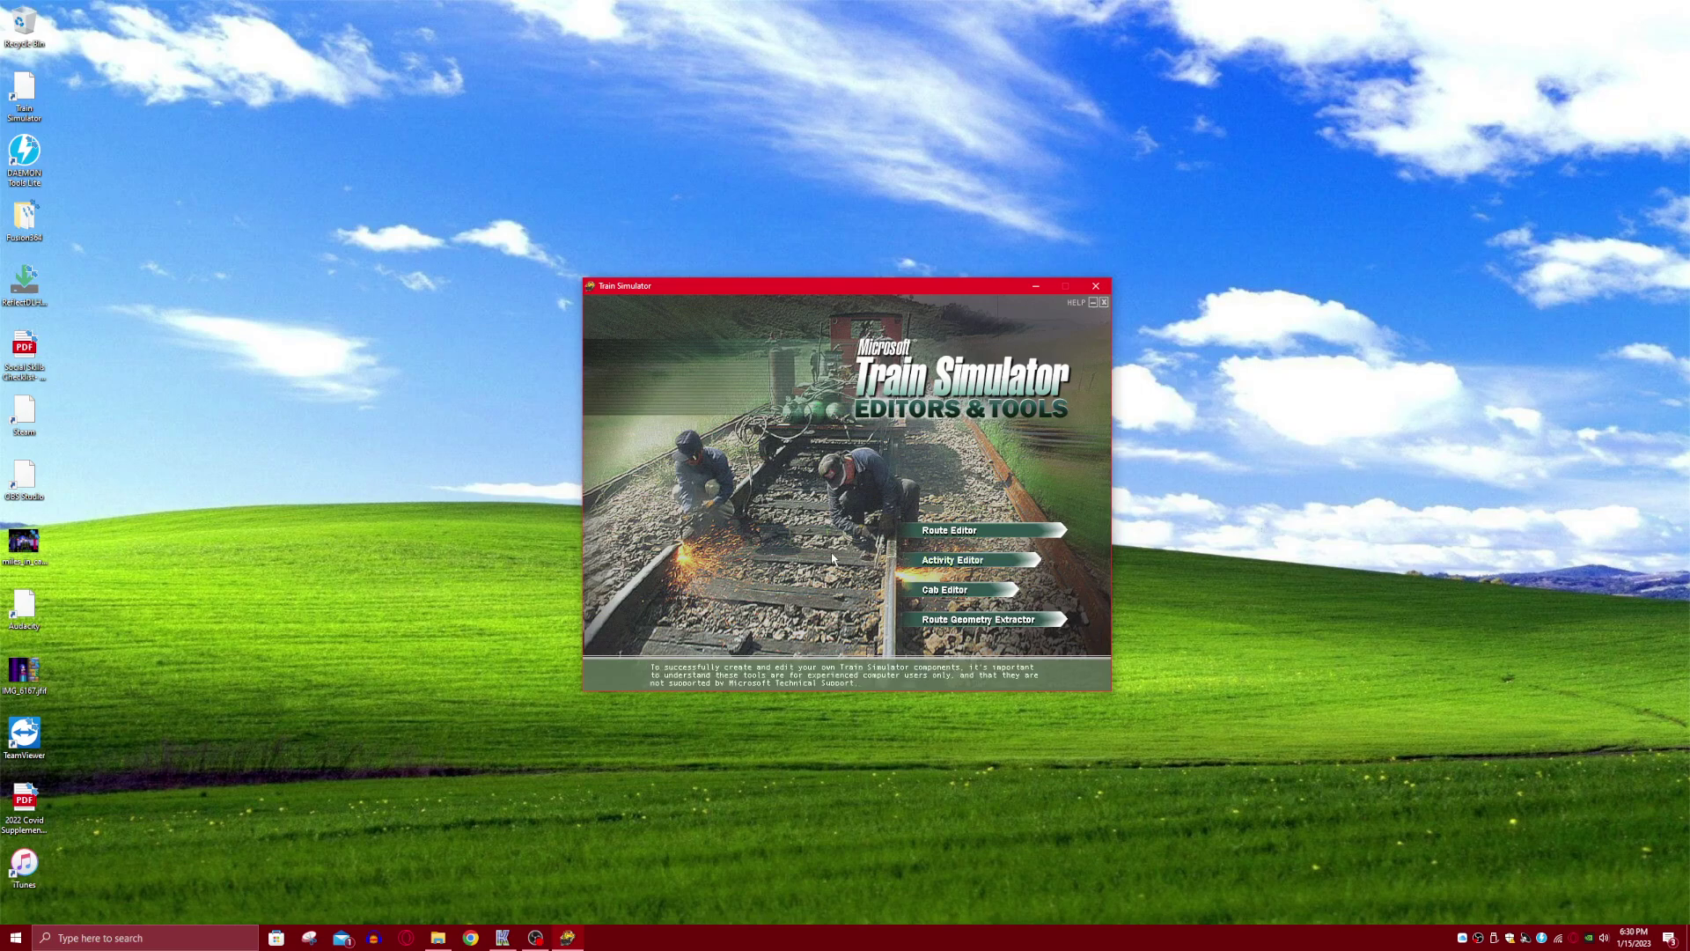
left_click(961, 561)
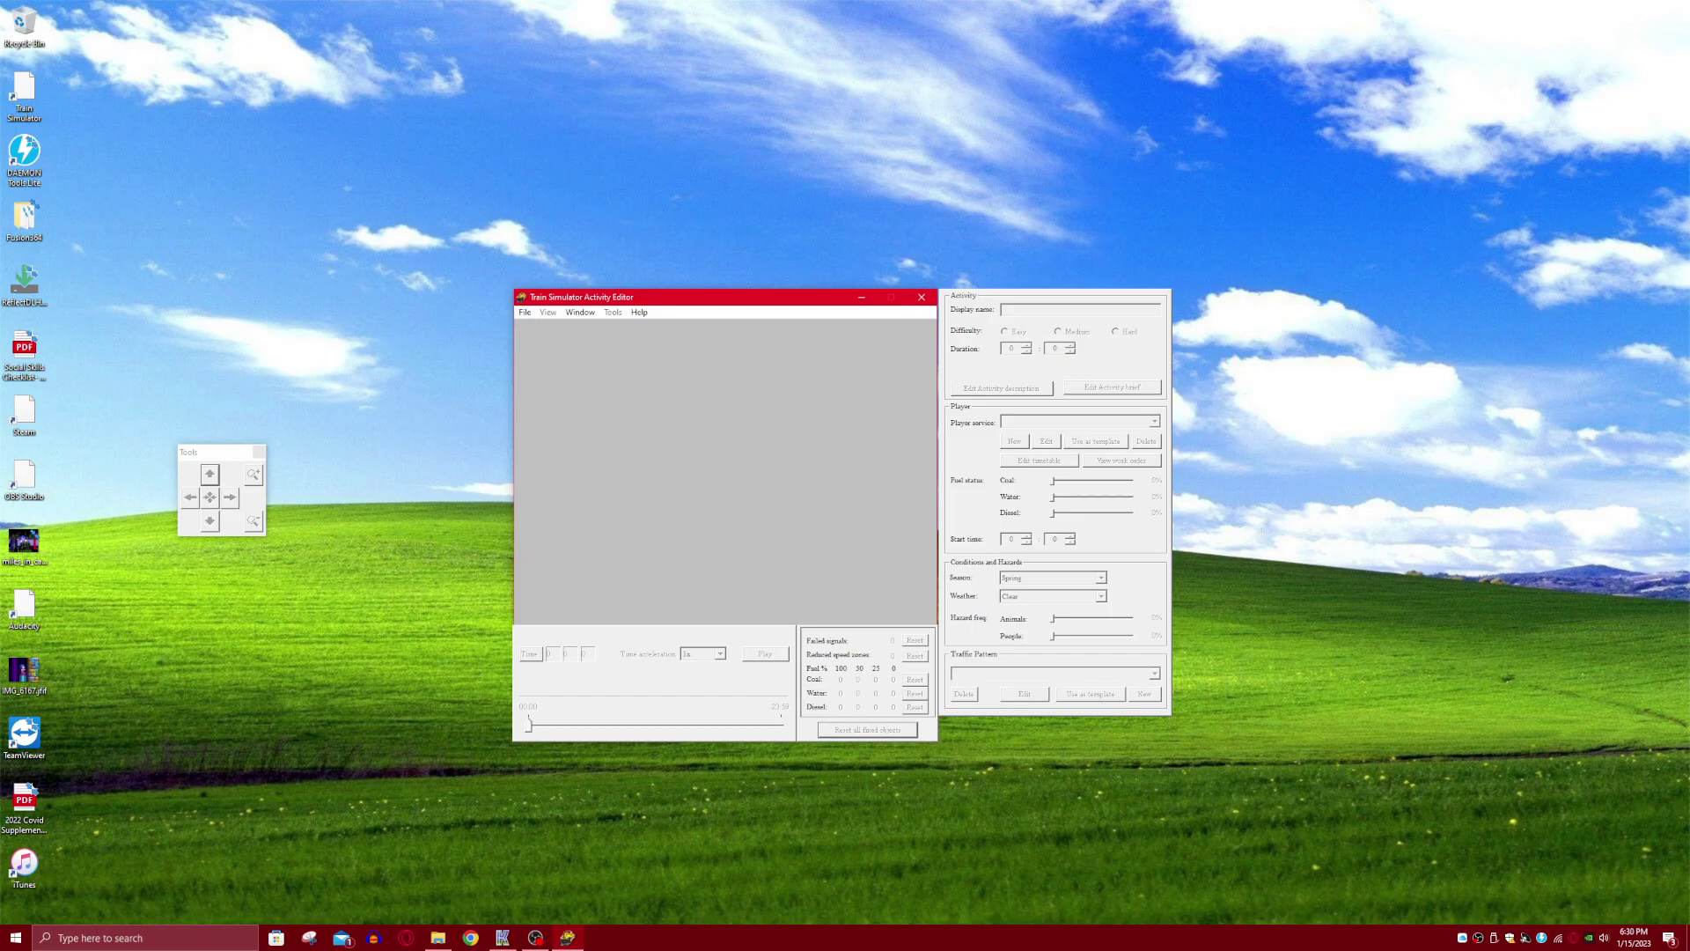
- Start a new activity on the Marias Pass route
left_click(525, 313)
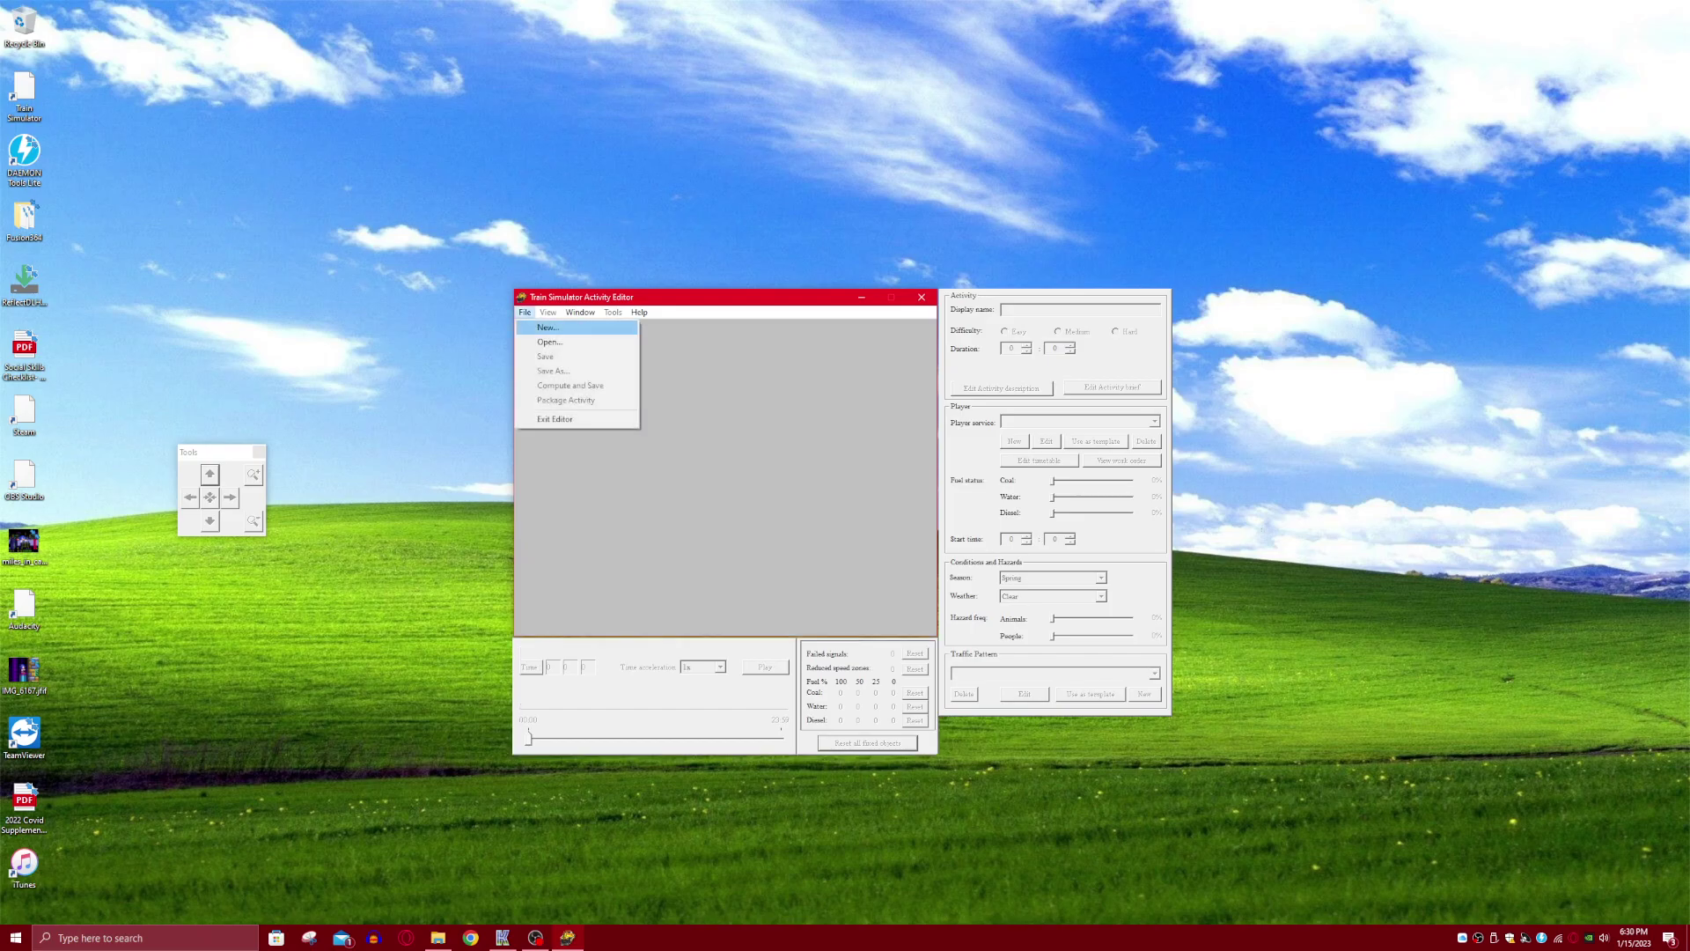
left_click(548, 328)
left_click(936, 455)
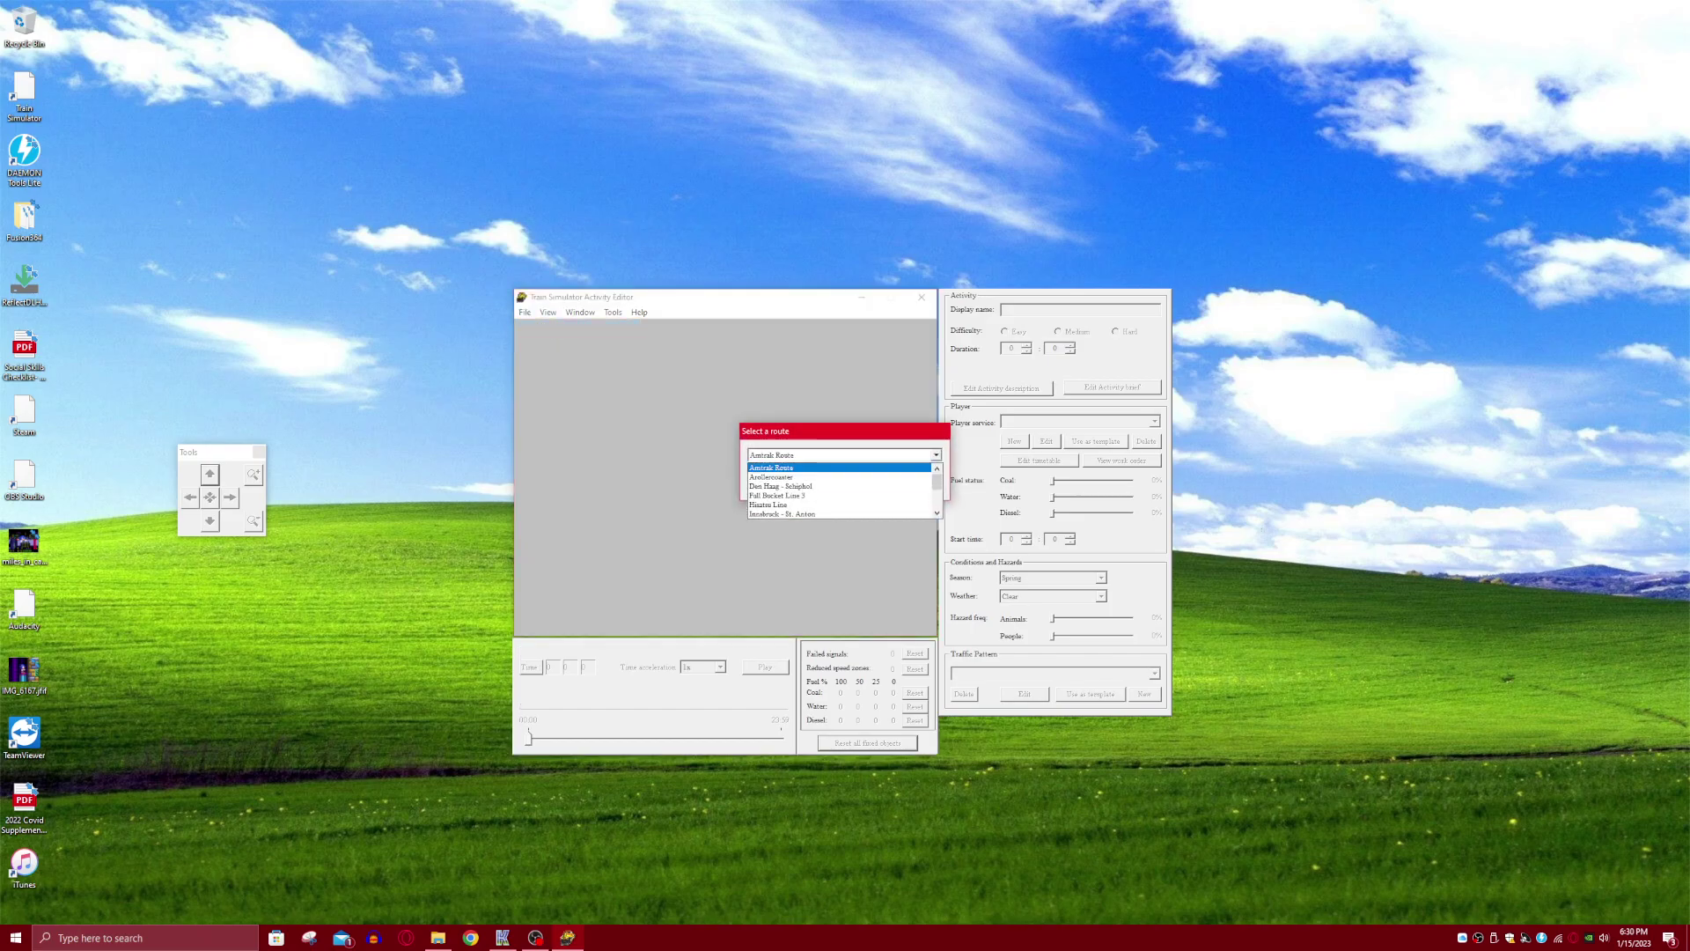
scroll(880, 485, "down", 1)
key("Down")
key("Down")
key("Down")
key("Down")
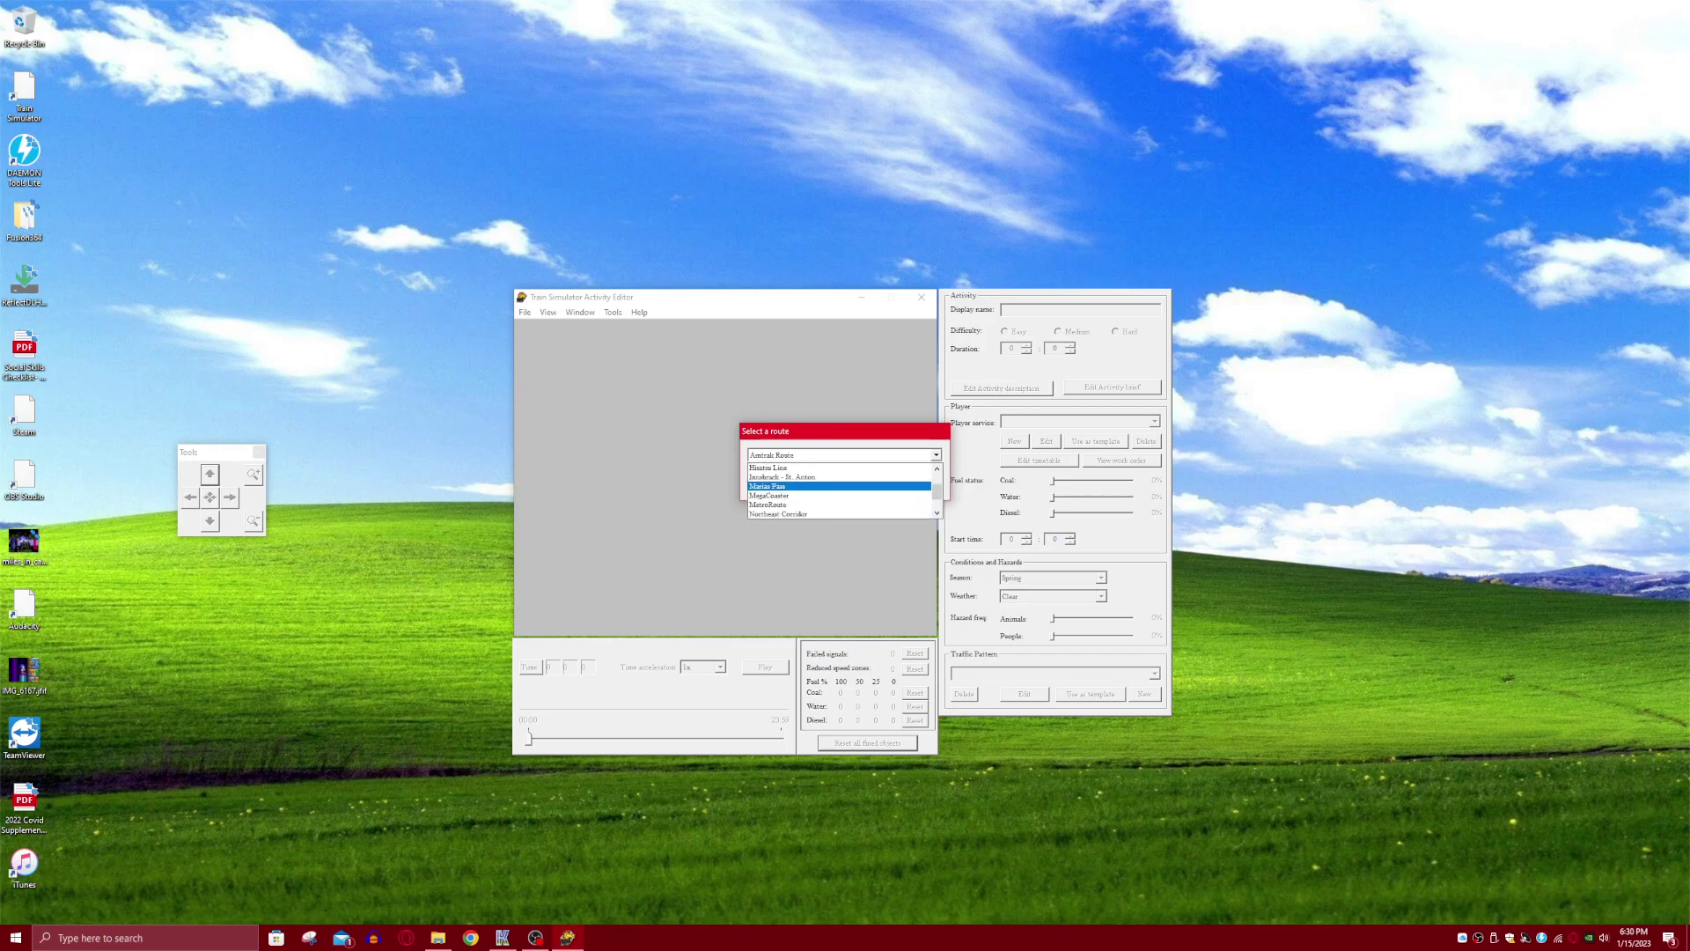
key("Return")
key("Return")
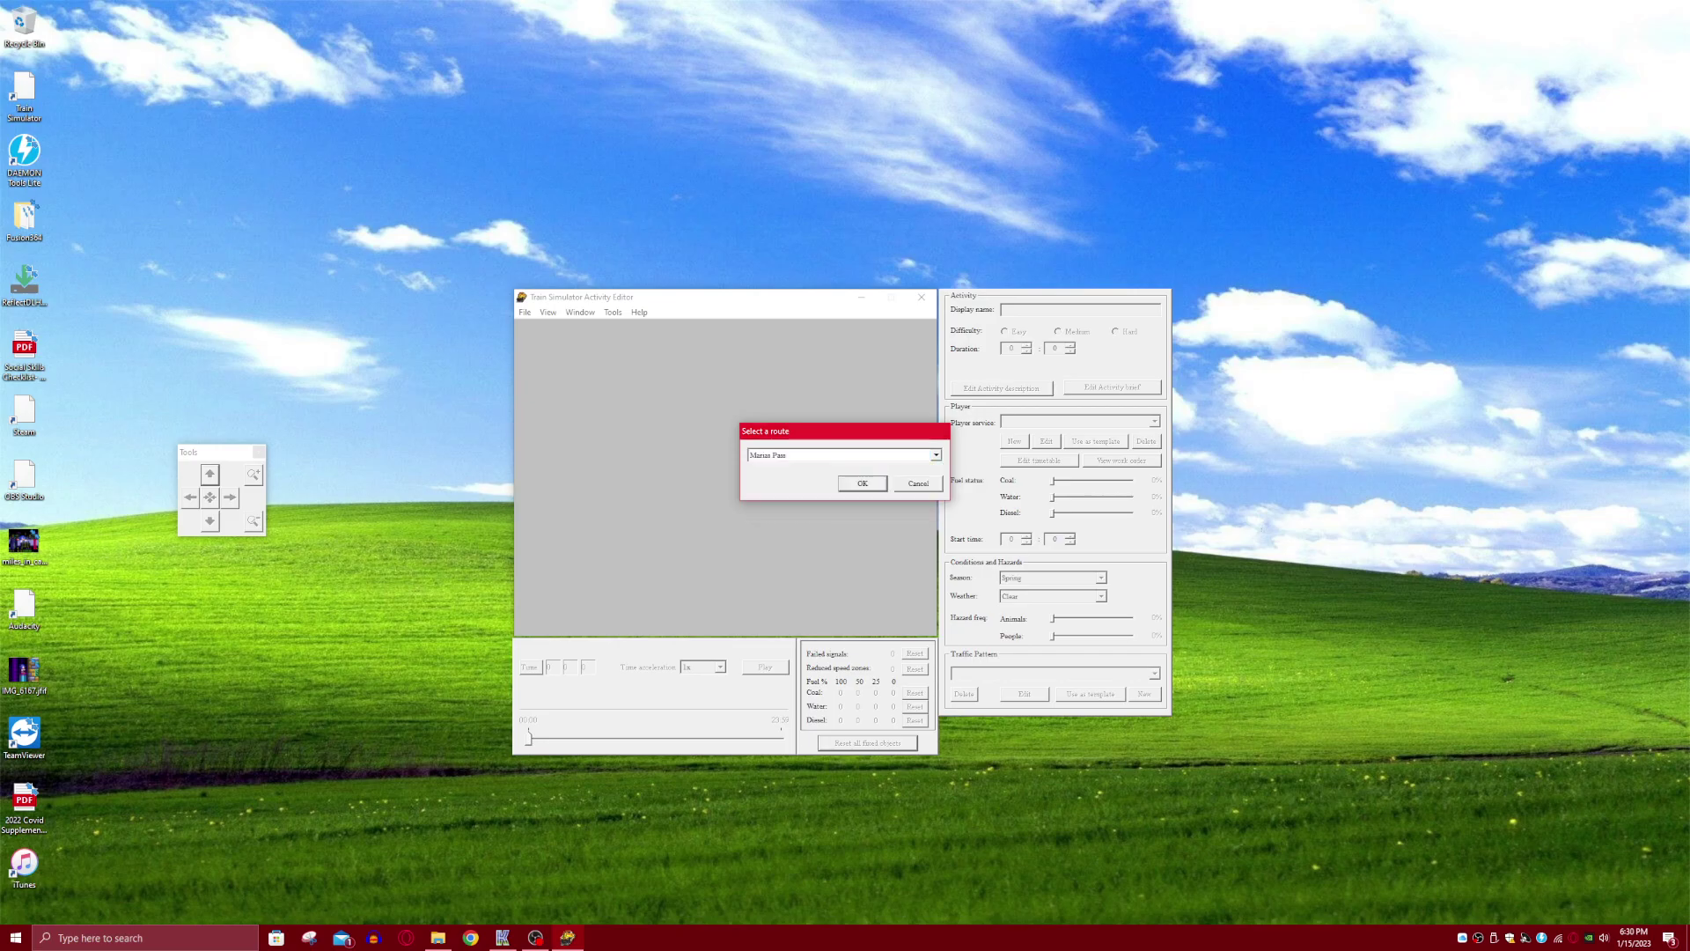
- Set the activity display name to "Crash test" and continue past the train database error
key("BackSpace")
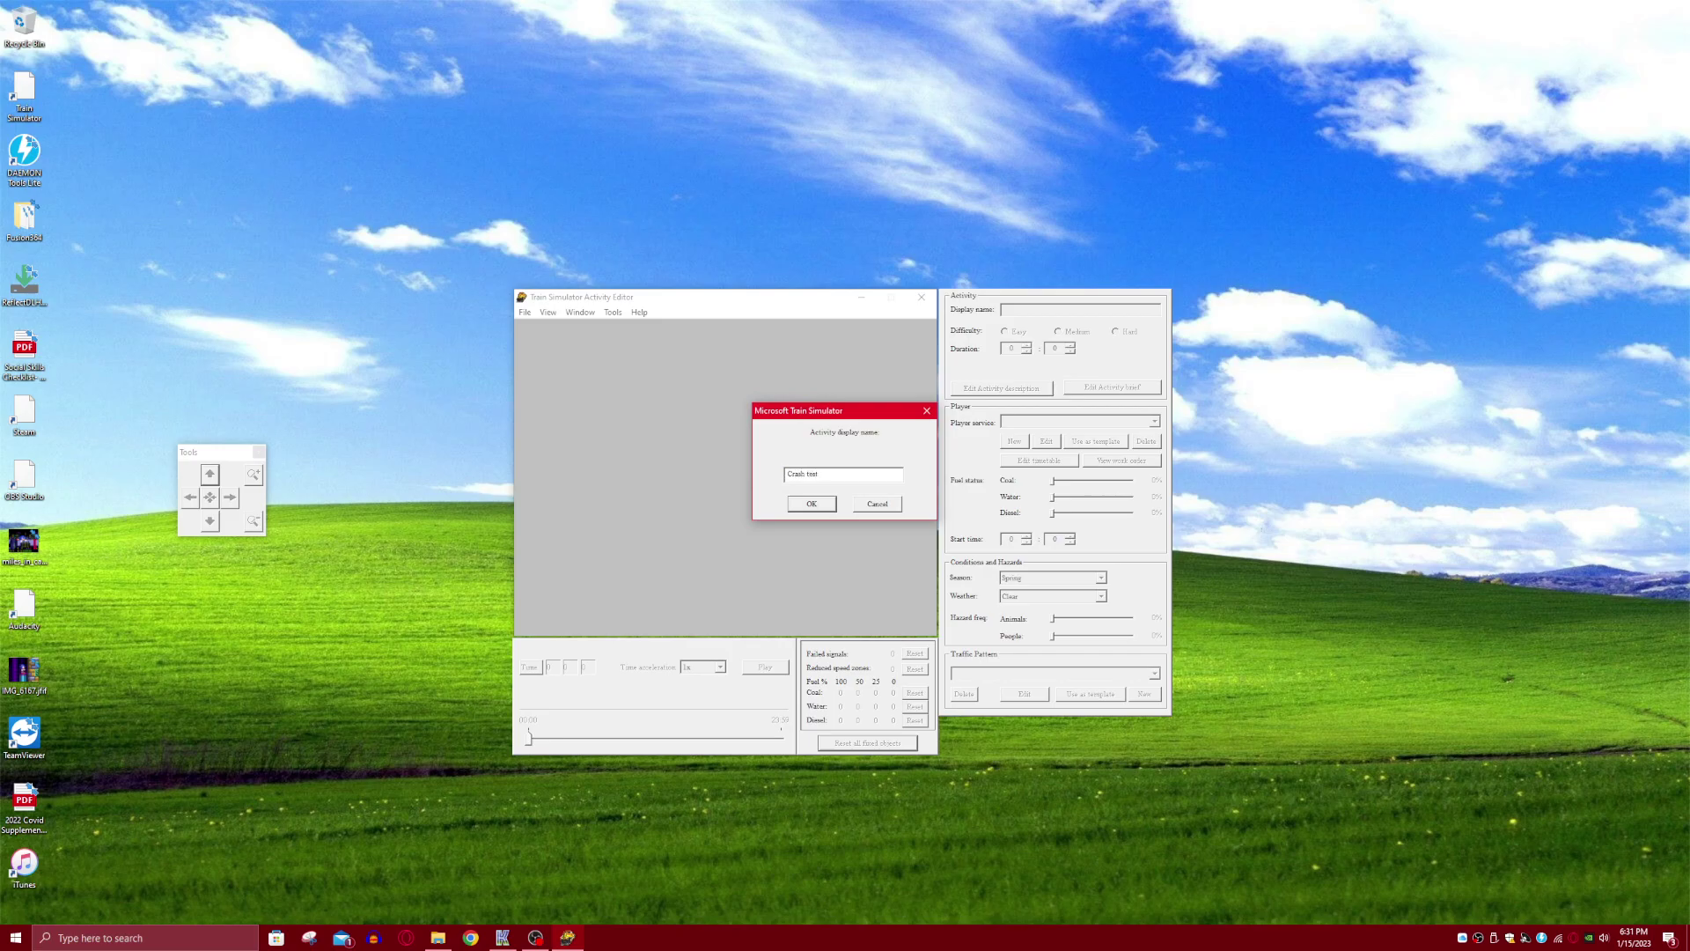
key("Return")
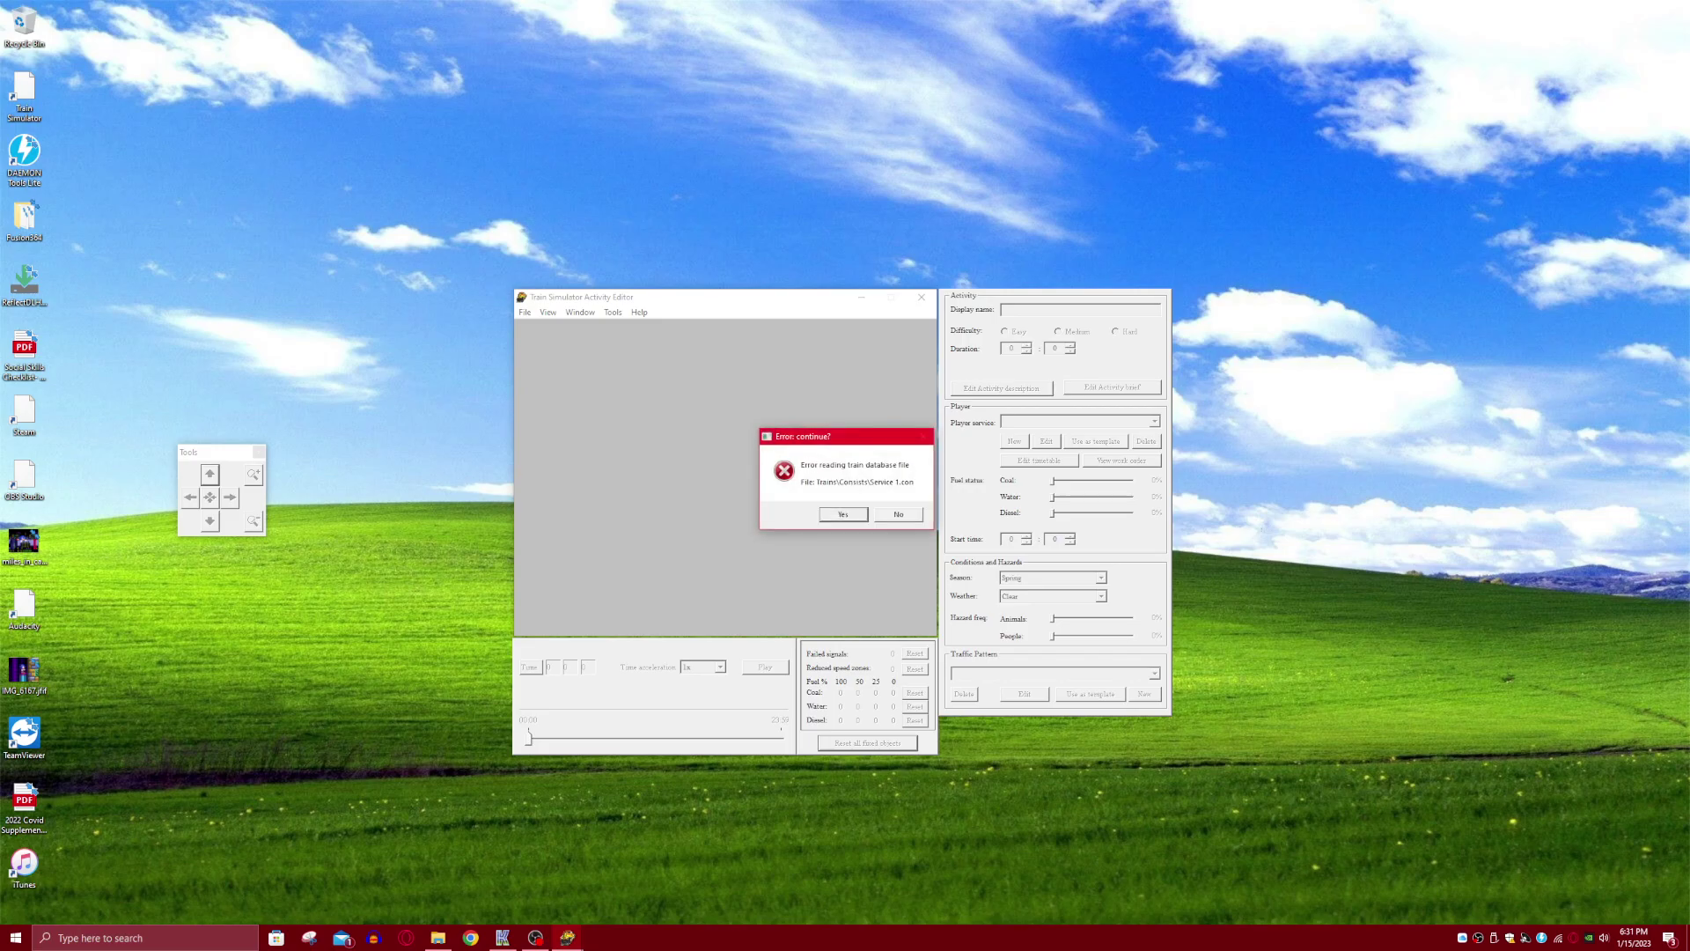
key("Return")
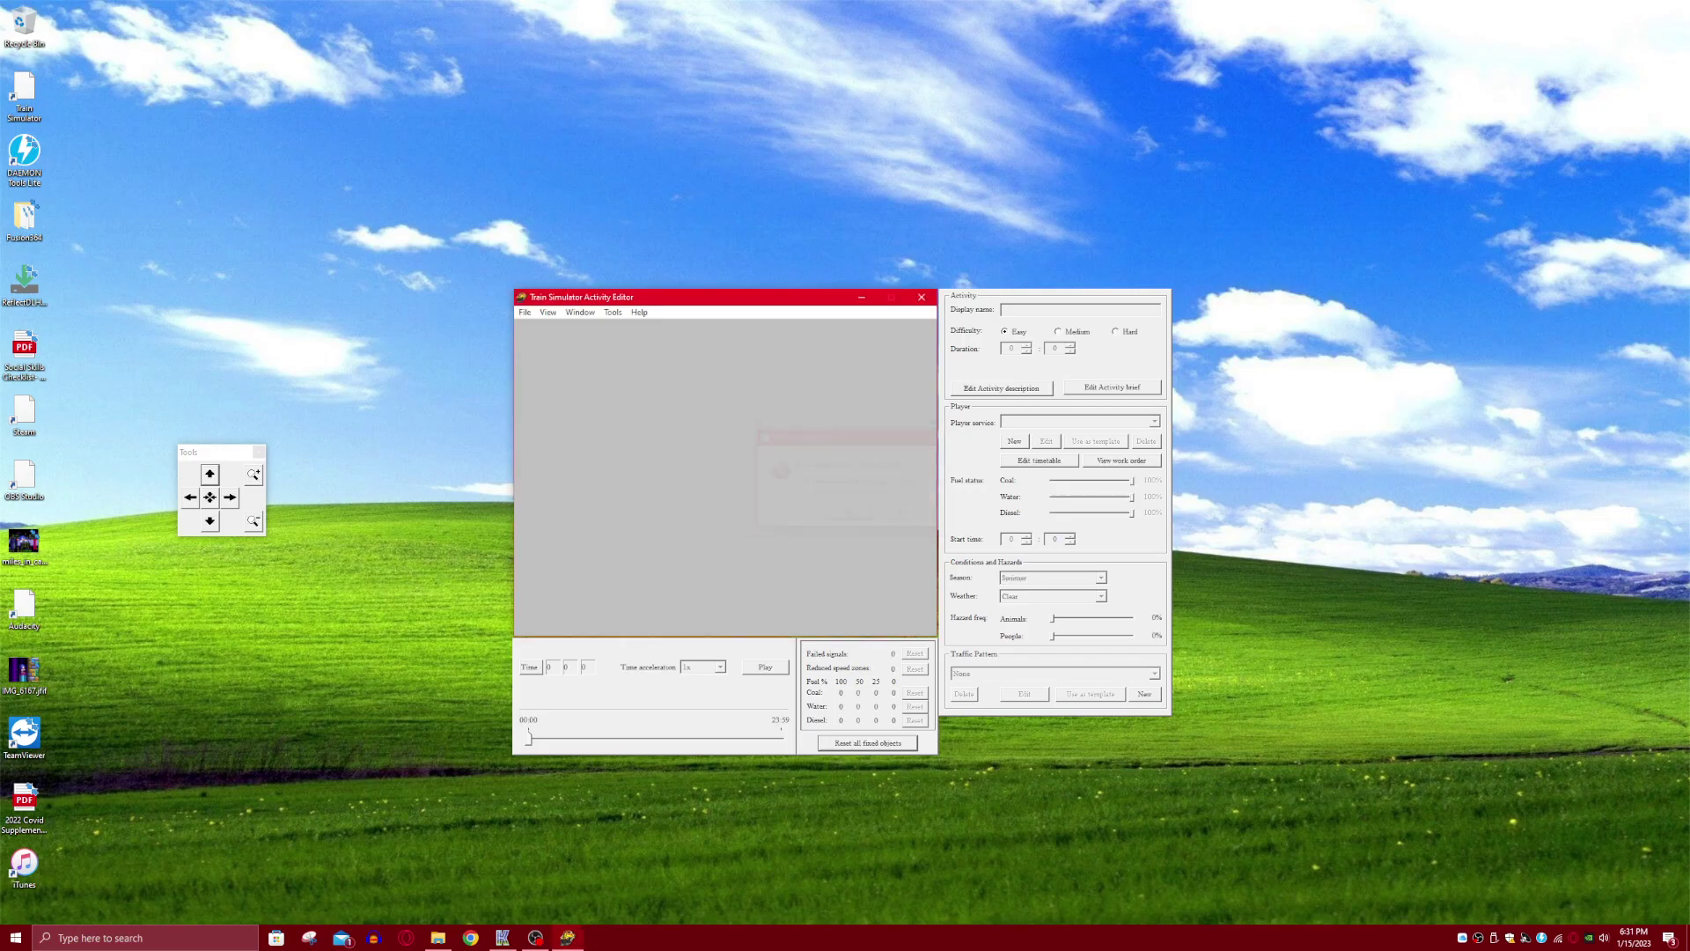
- Start a new player service for the Crash test activity
left_click_drag(764, 532, 903, 513)
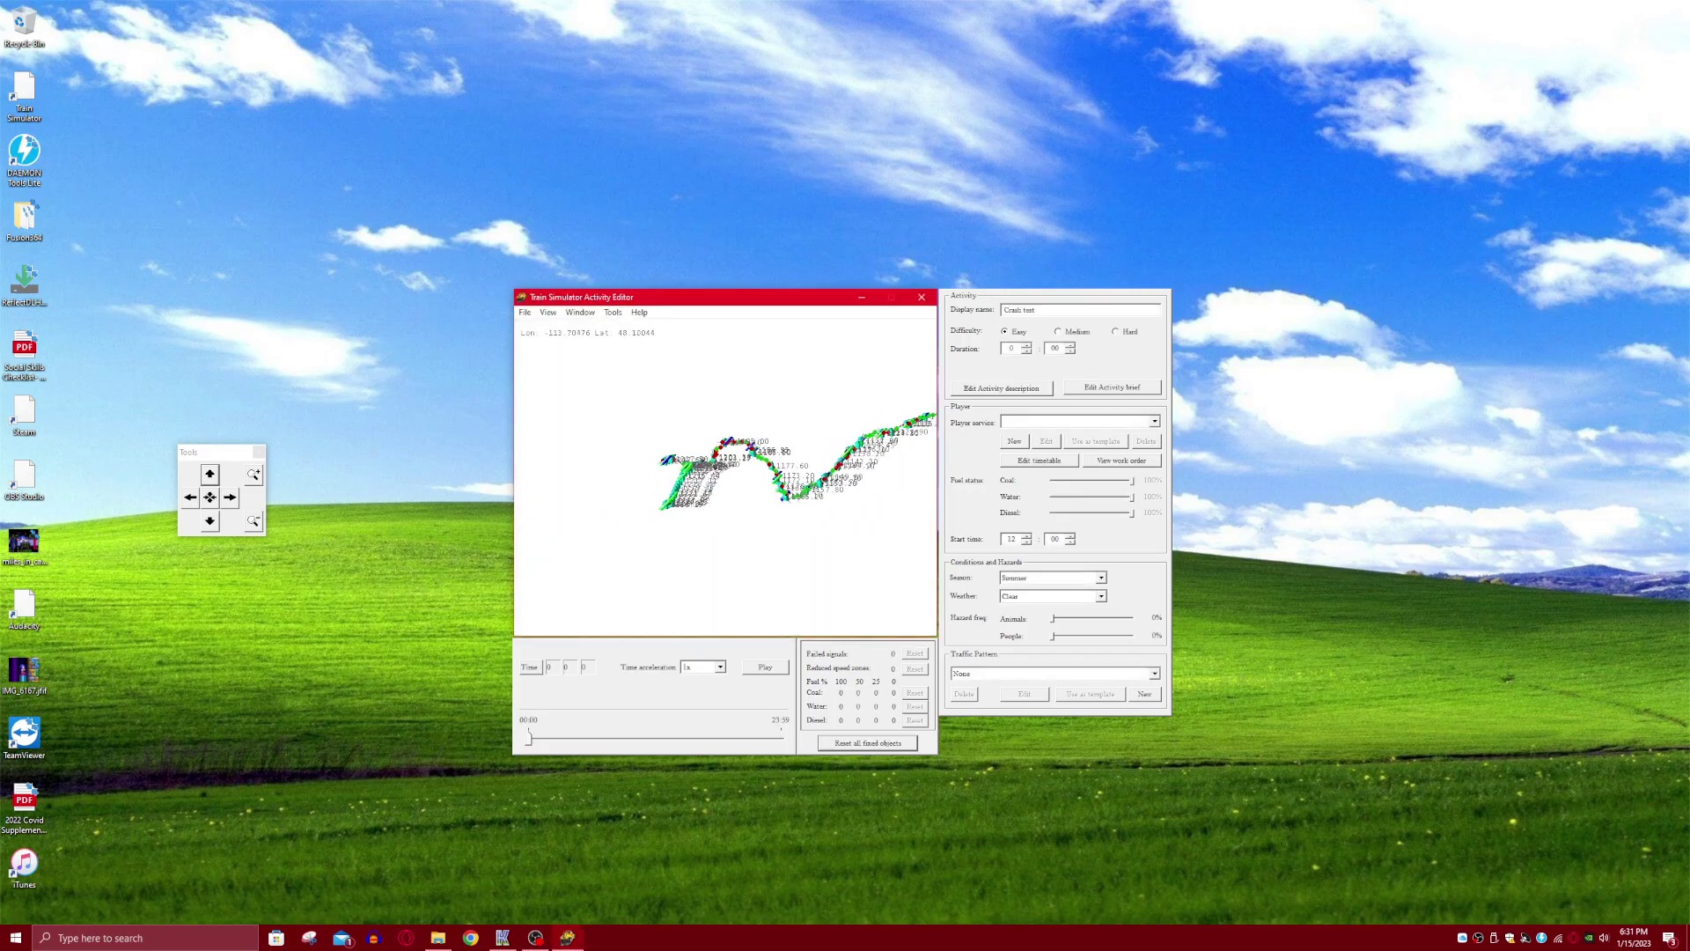
right_click(642, 363)
left_click_drag(643, 363, 759, 537)
right_click(708, 414)
left_click_drag(708, 414, 616, 308)
left_click_drag(616, 414, 898, 378)
mouse_move(793, 529)
left_mouse_down()
mouse_move(808, 493)
mouse_move(907, 440)
left_mouse_up()
left_click_drag(907, 370, 564, 519)
mouse_move(880, 422)
left_mouse_down()
mouse_move(598, 484)
mouse_move(812, 404)
mouse_move(627, 466)
left_mouse_up()
left_click(1155, 421)
left_click(1155, 422)
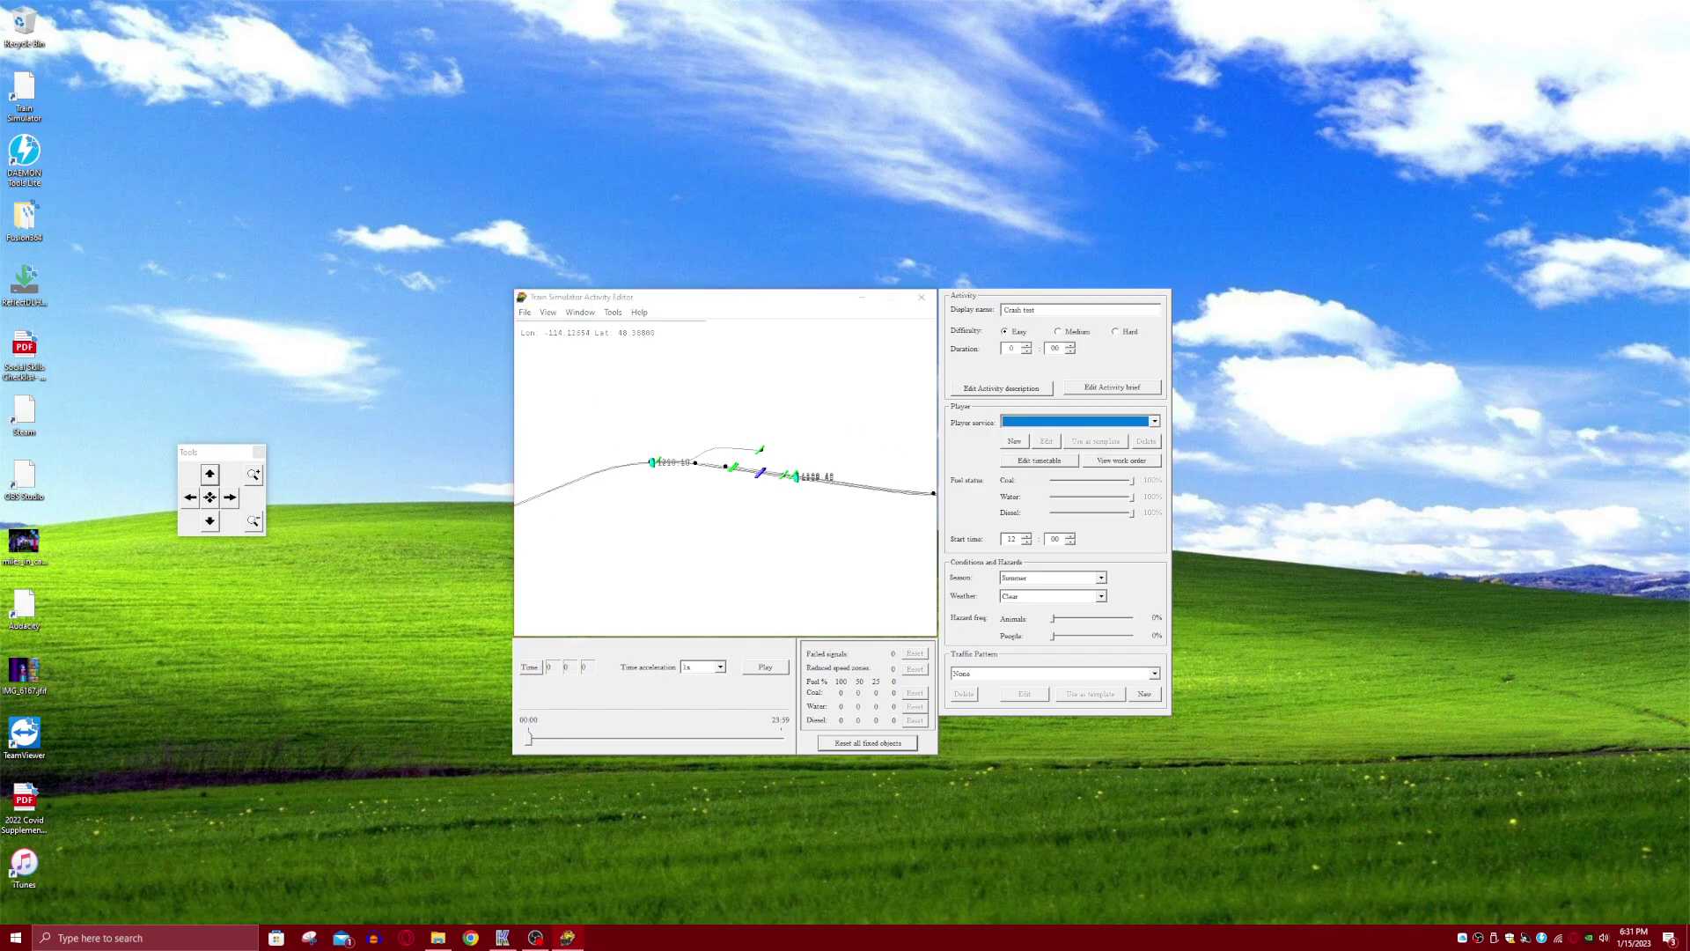
left_click(1014, 441)
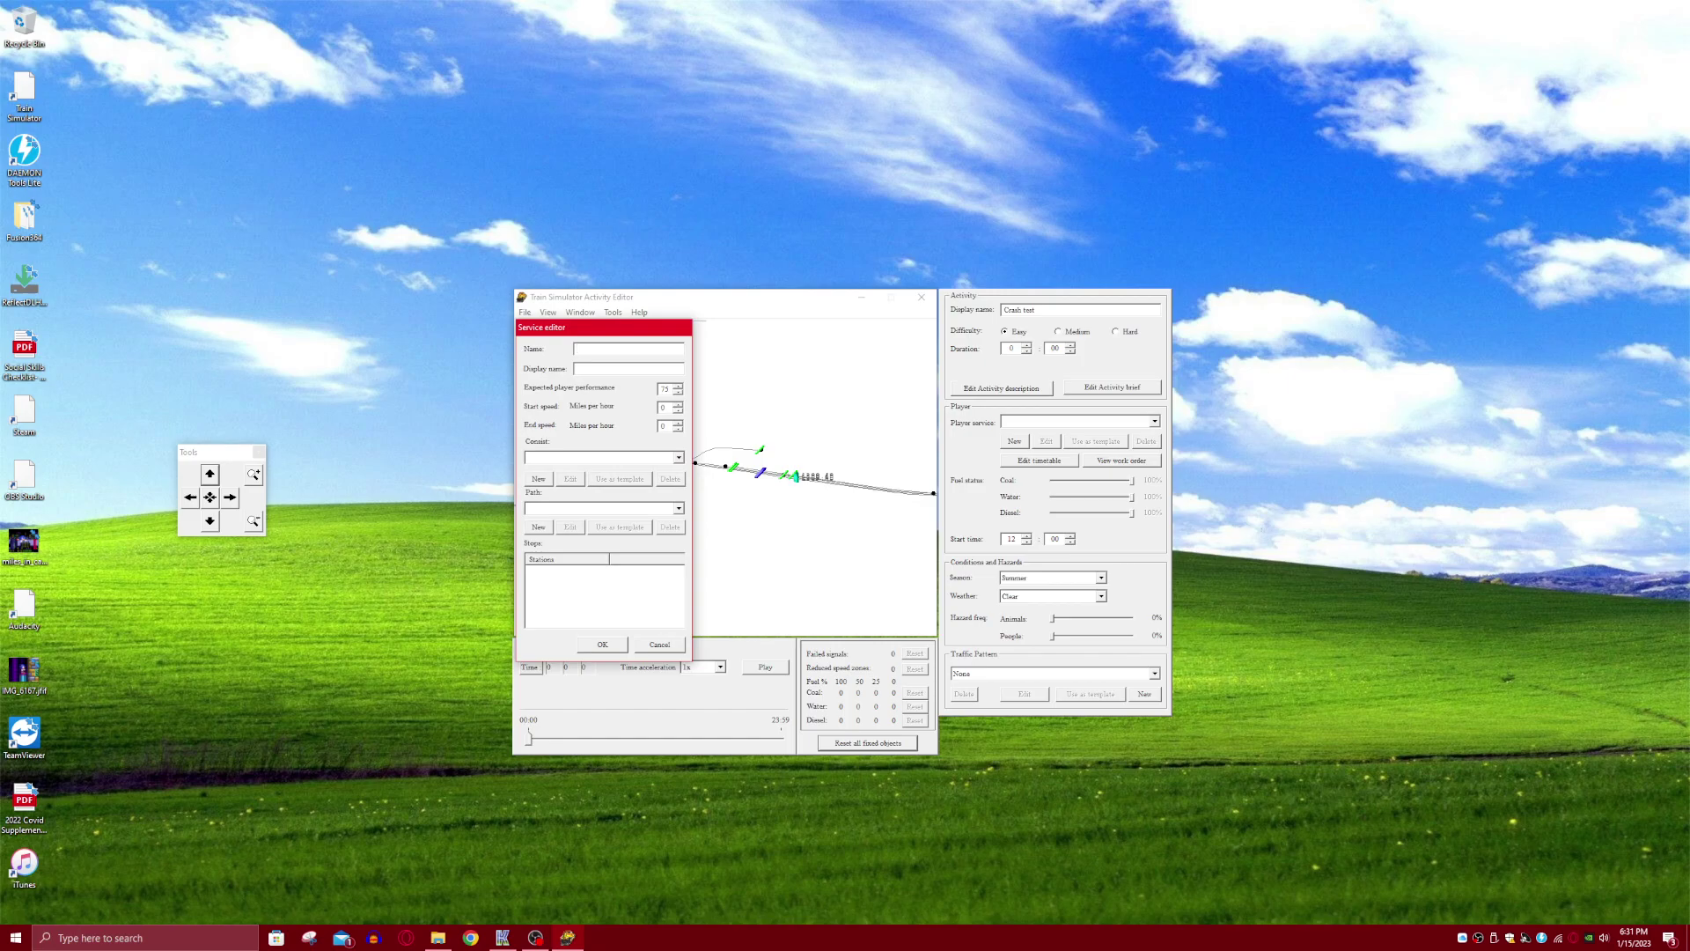
- Build a new consist of four Dash 9 diesel engines for the service, reversing the last engine
left_click(539, 479)
left_click(903, 314)
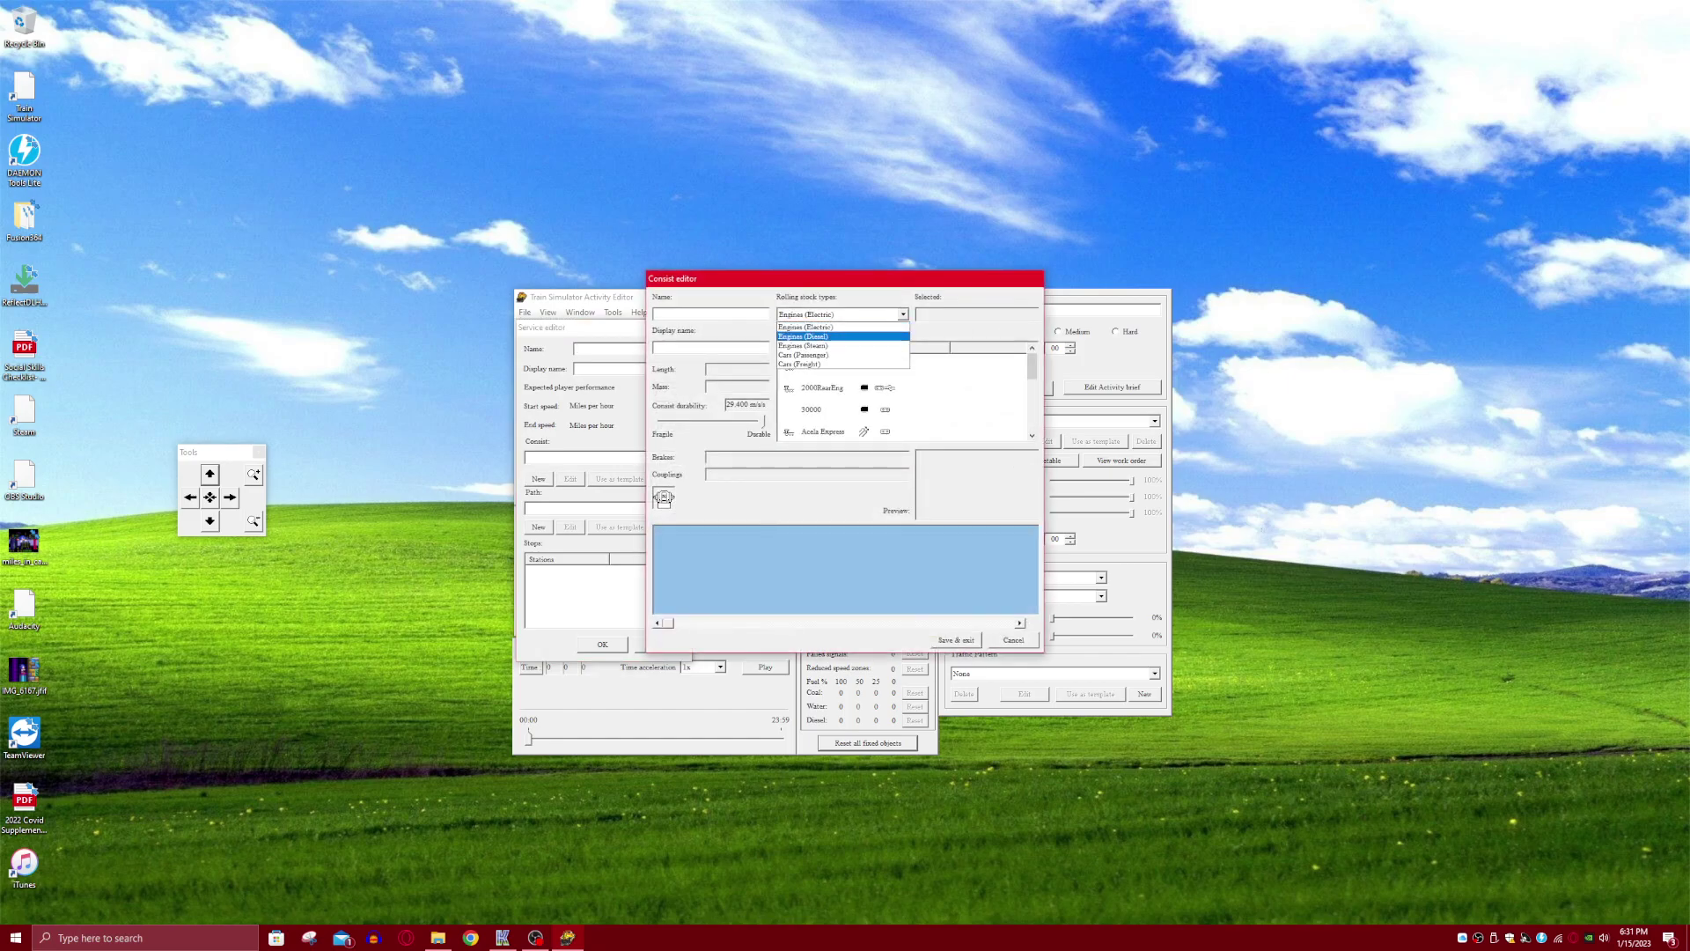
left_click(830, 336)
double_click(812, 366)
double_click(812, 366)
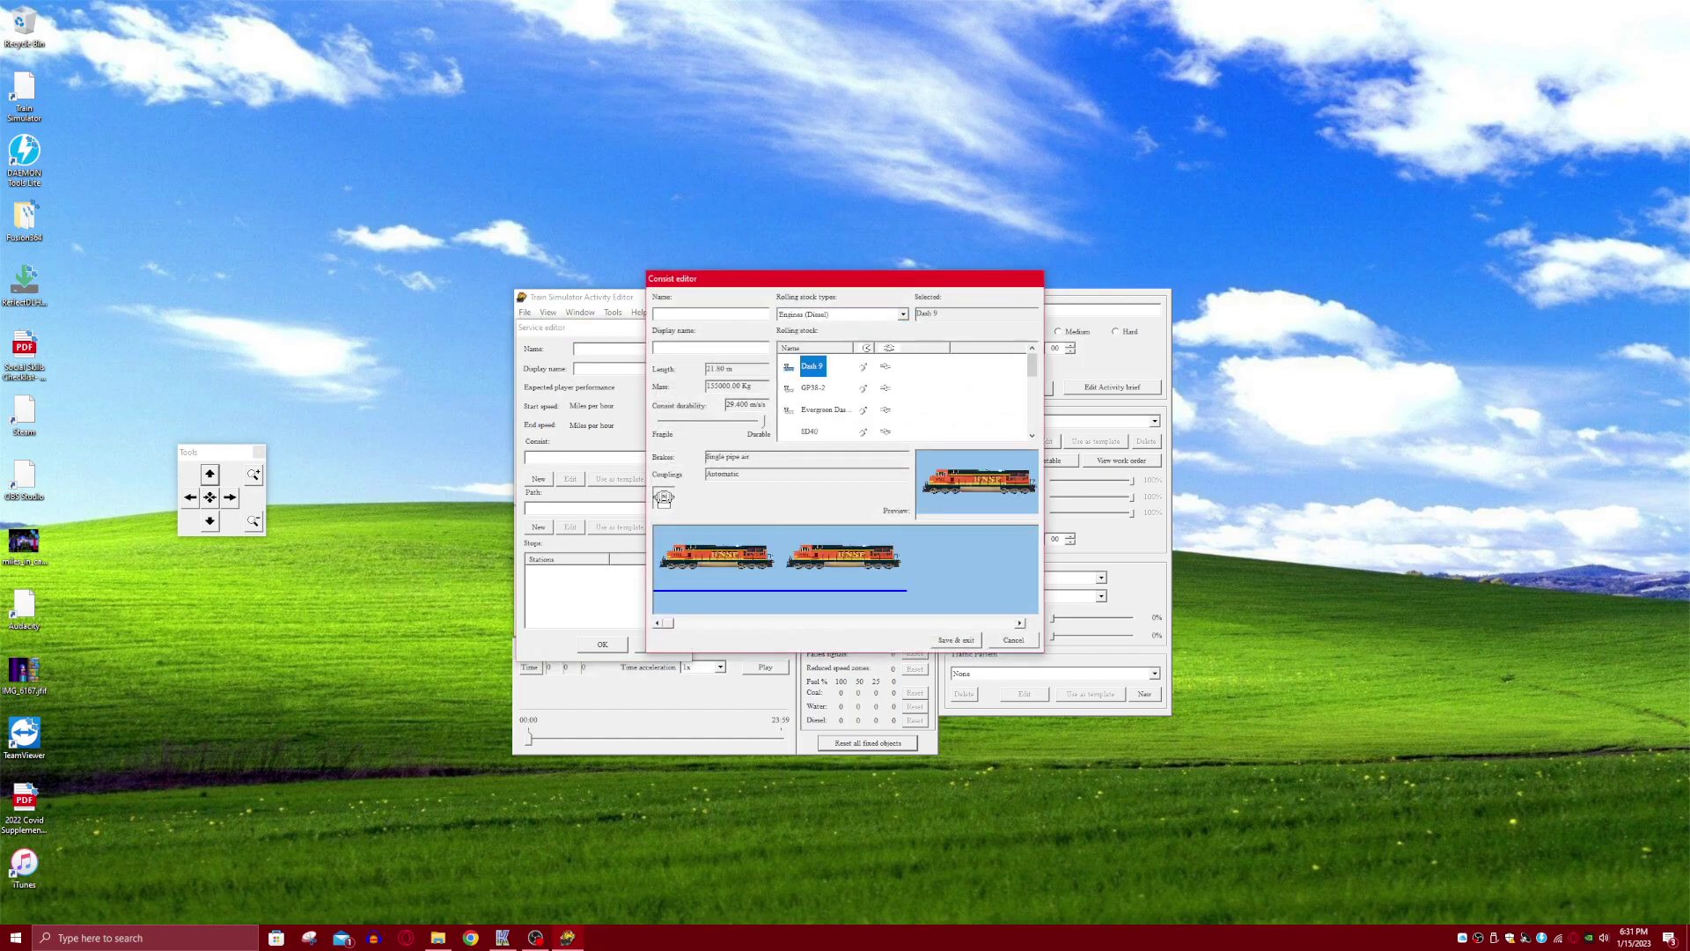
double_click(811, 367)
left_click(664, 497)
left_click(664, 497)
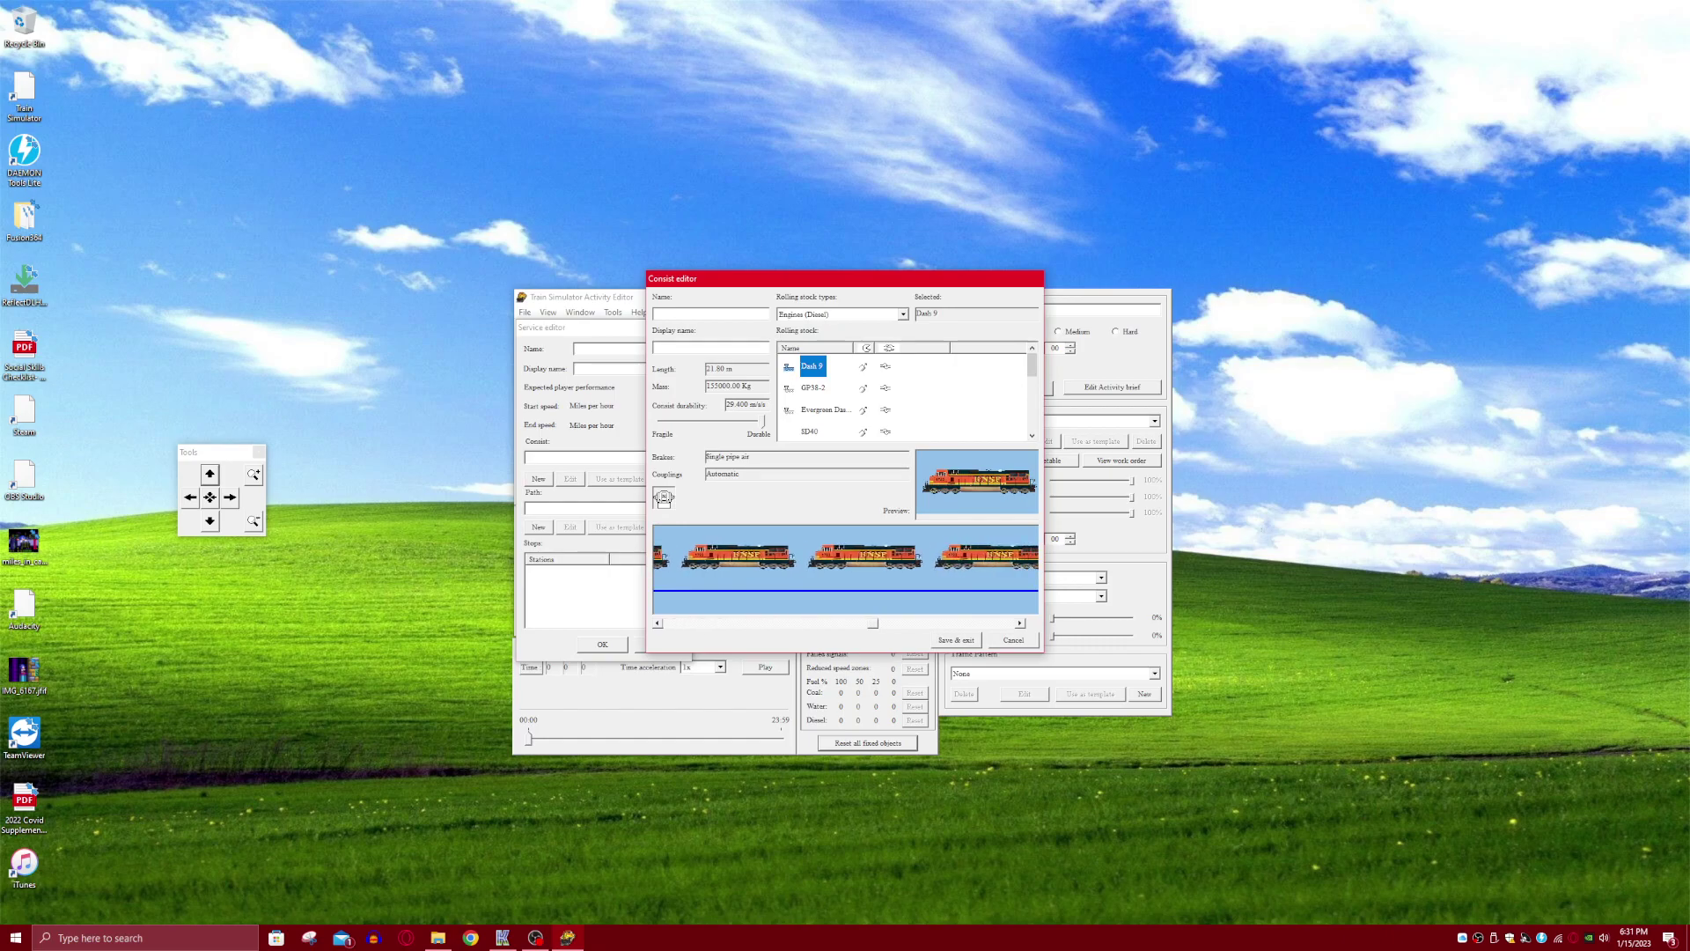
left_click(664, 498)
left_click(664, 498)
left_click(664, 498)
left_click_drag(874, 623, 668, 623)
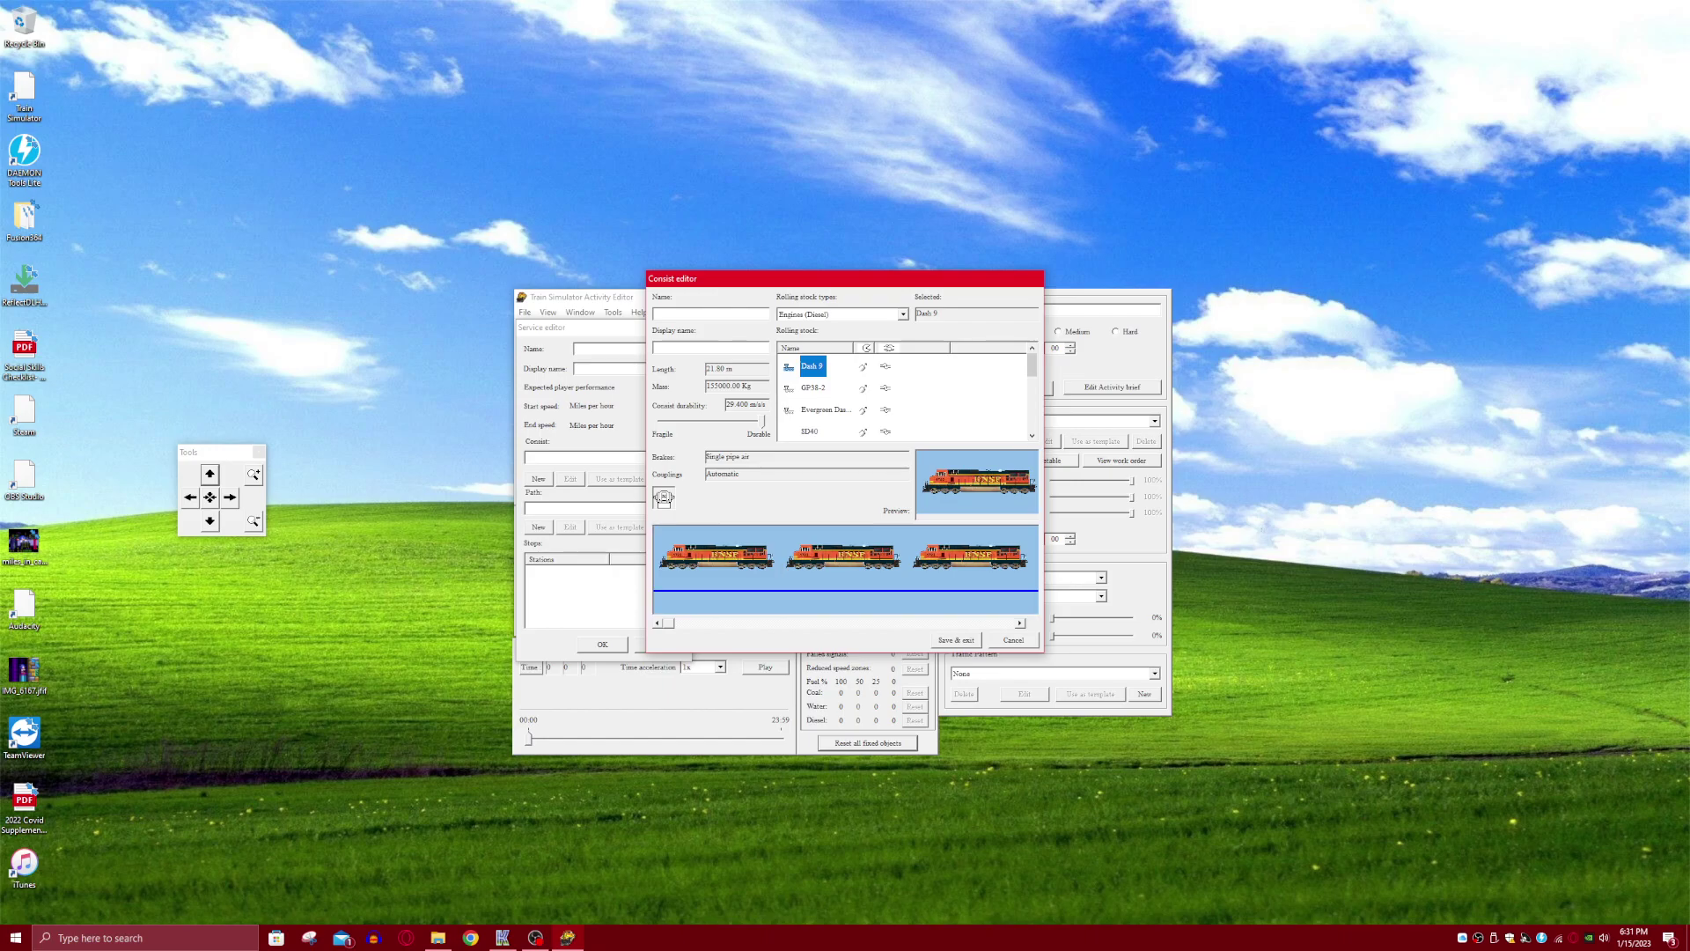
- Name the consist "4 x, Dash 9"
left_click(704, 314)
type("4x, Dash 9")
key("shift+Home")
right_click(669, 314)
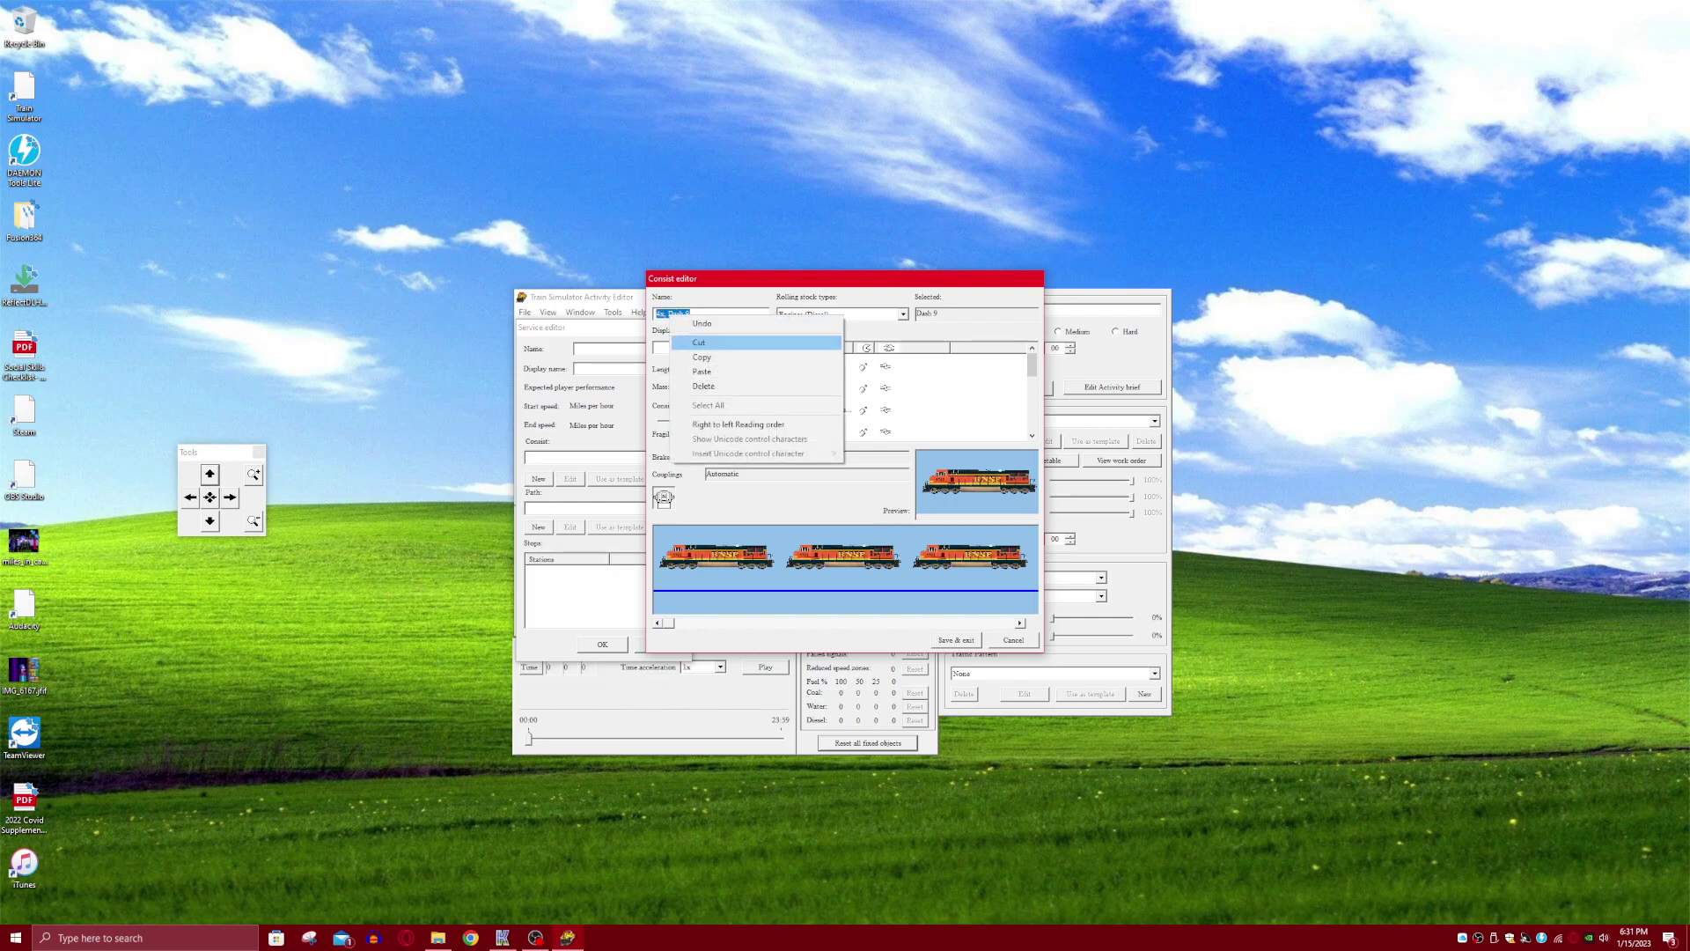
left_click(705, 356)
left_click(660, 315)
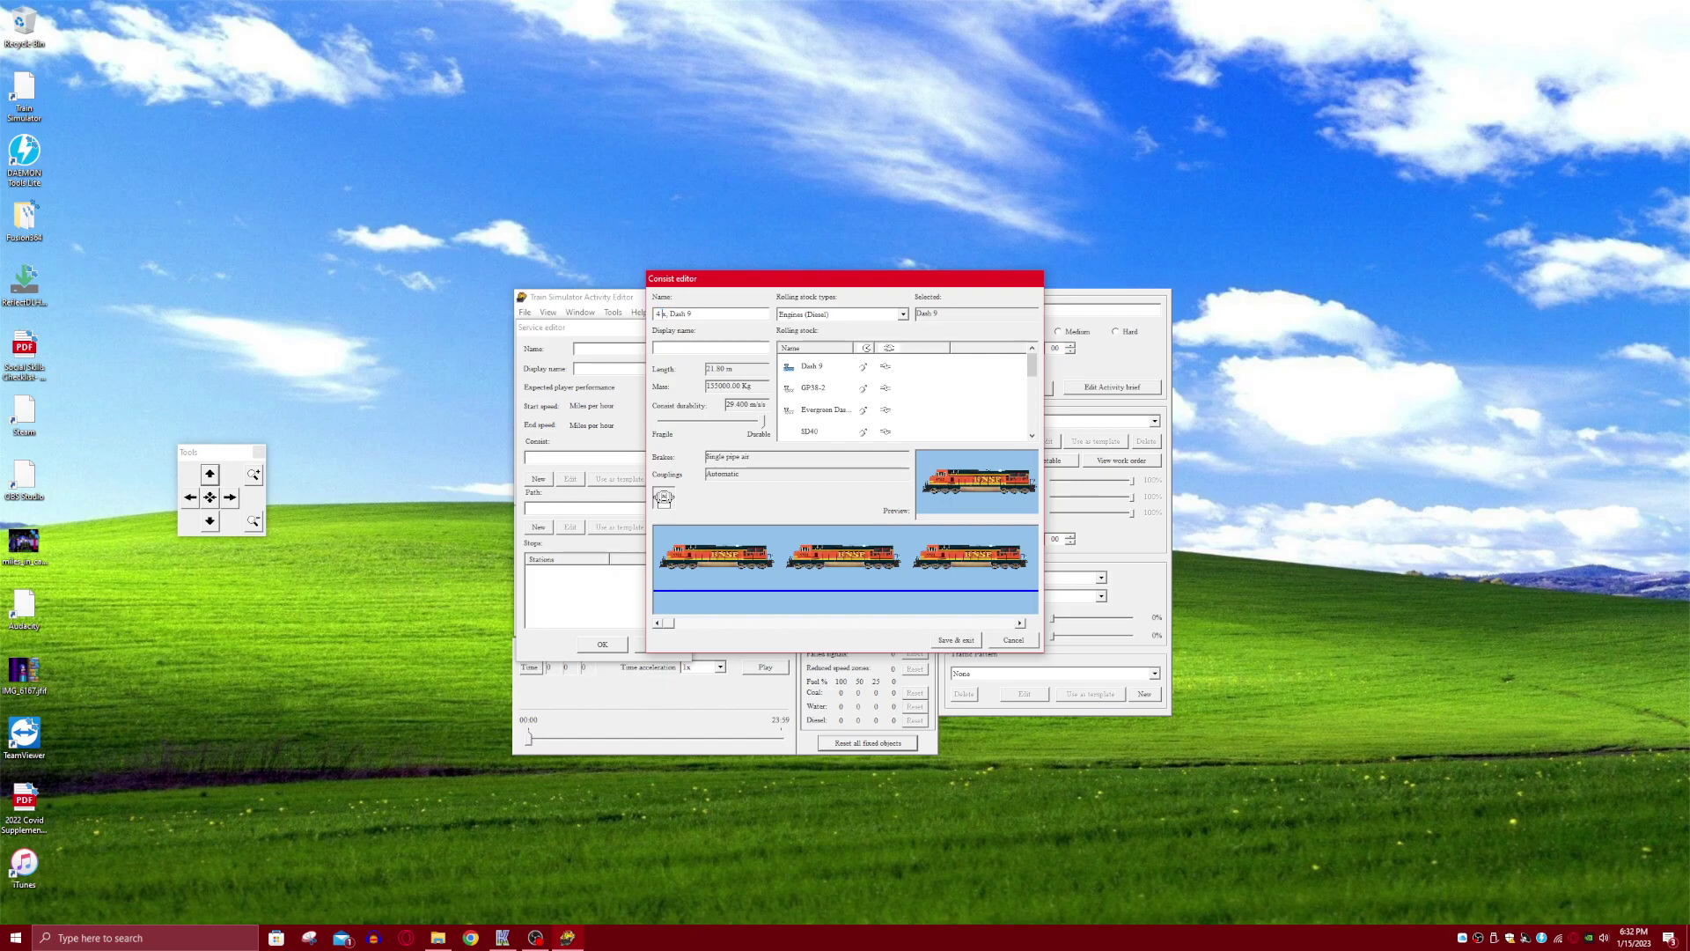
- Copy the consist name into its display name and save the consist, continuing past the database error
left_click_drag(695, 315, 654, 314)
right_click(669, 315)
left_click(698, 358)
right_click(699, 347)
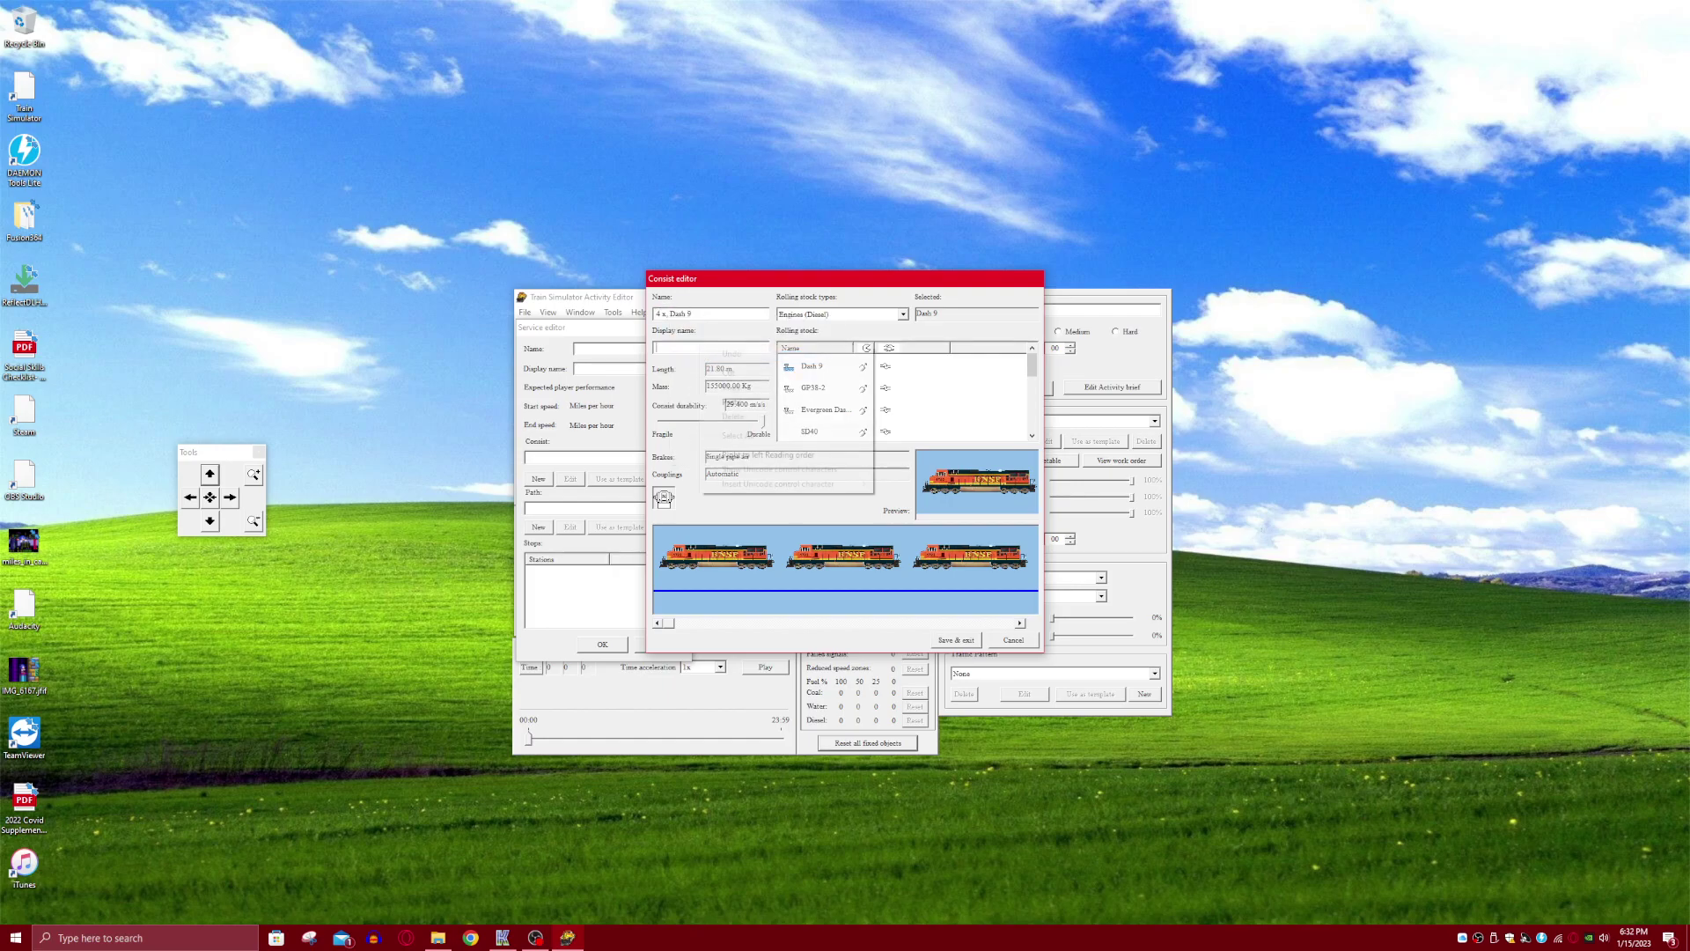
left_click(724, 405)
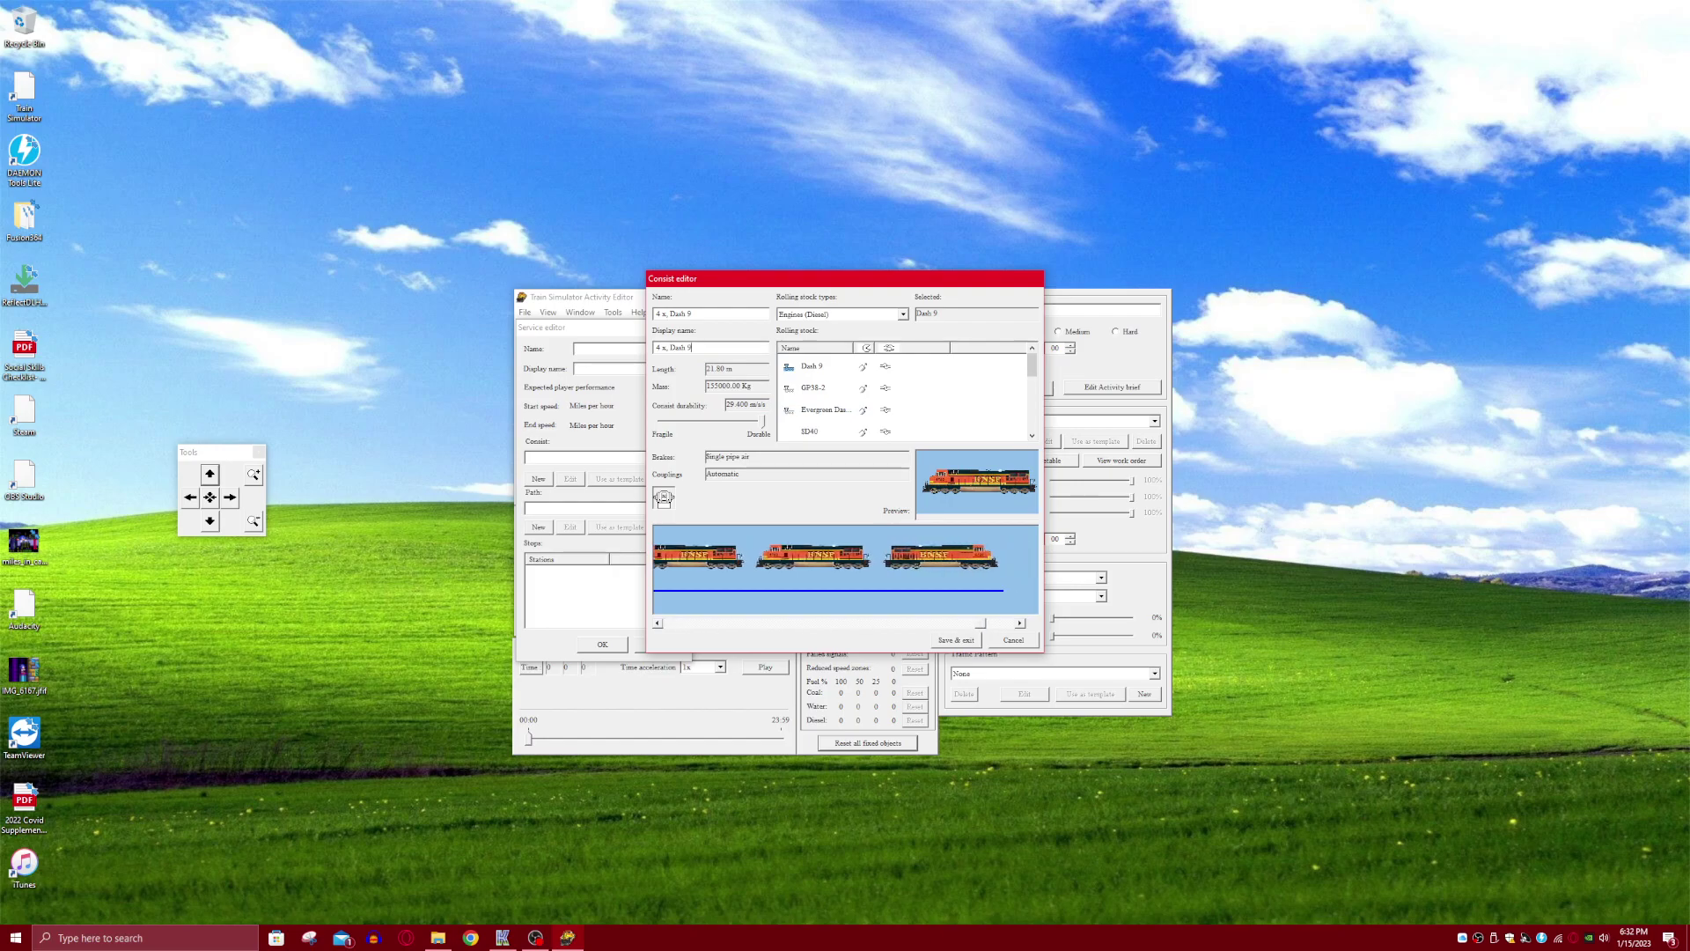
left_click(956, 640)
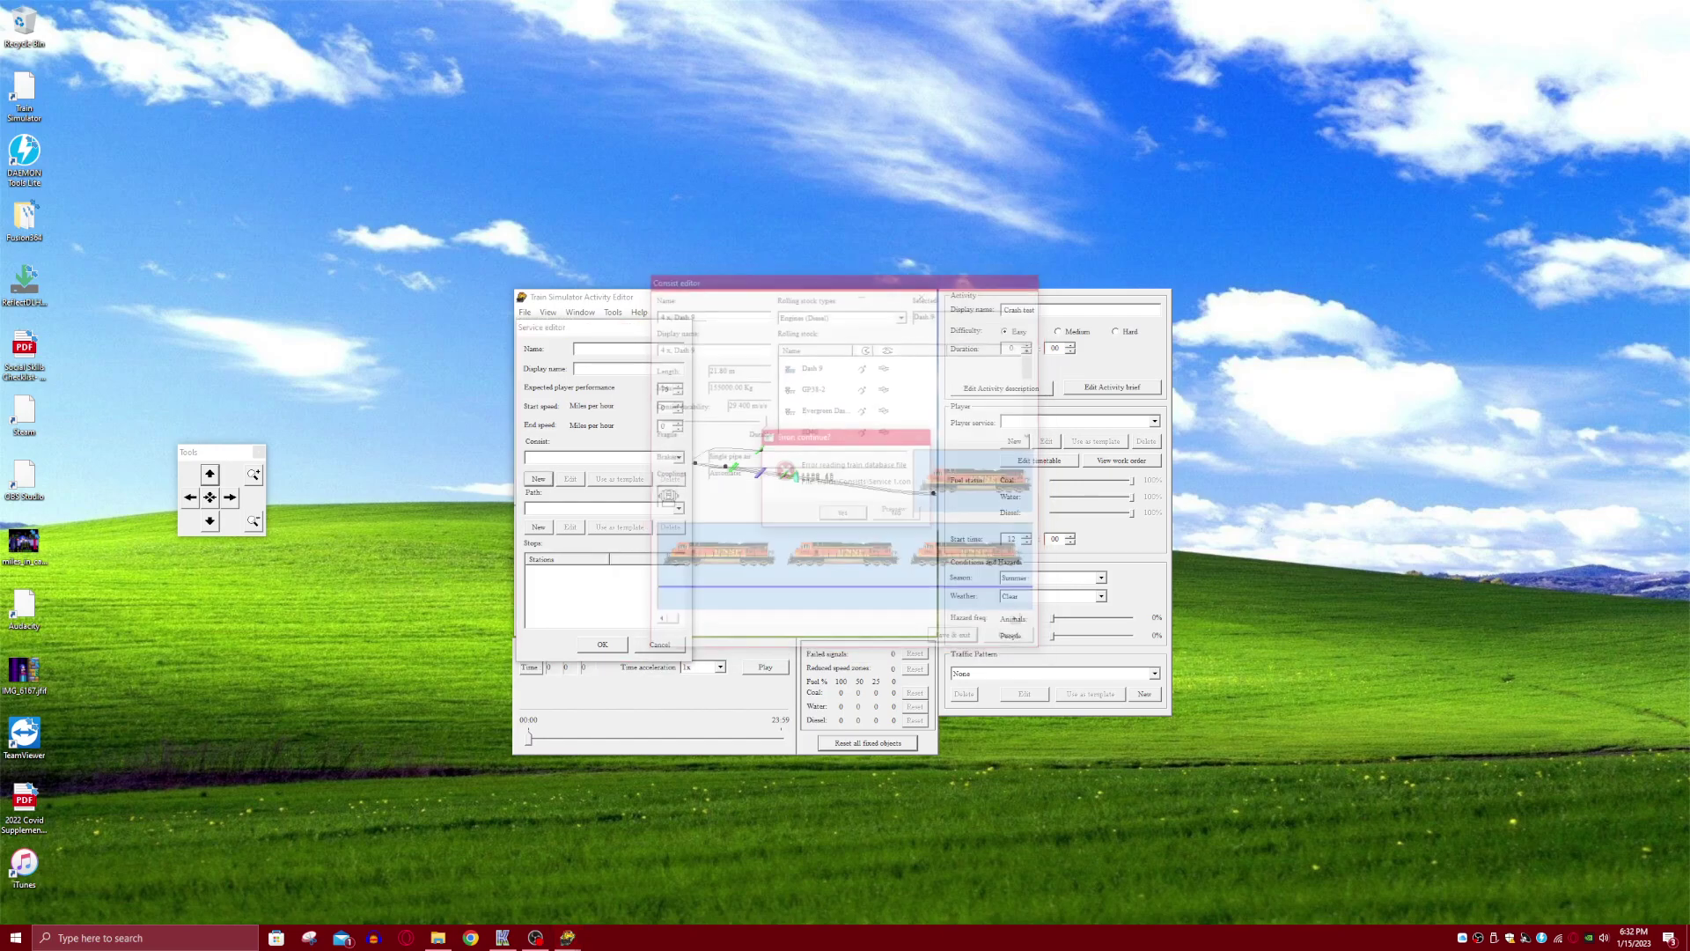
key("Return")
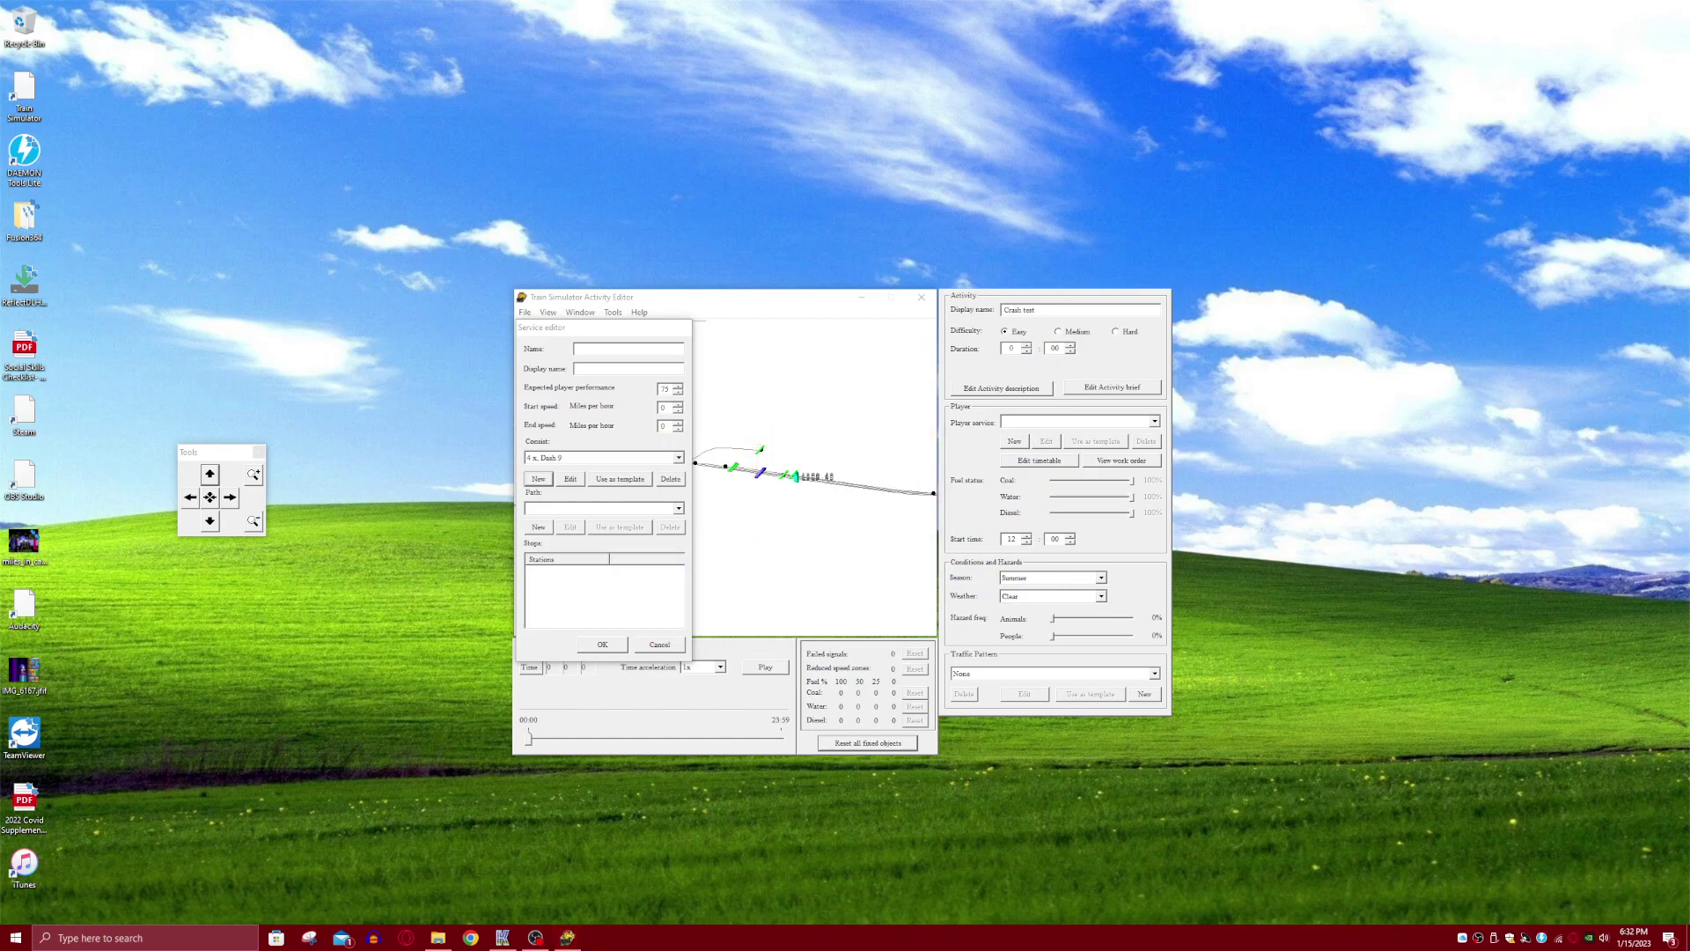
left_click(538, 527)
left_click_drag(841, 411, 794, 531)
left_click(829, 624)
- Look through the service's existing paths, including the crash-related entries
left_click(679, 508)
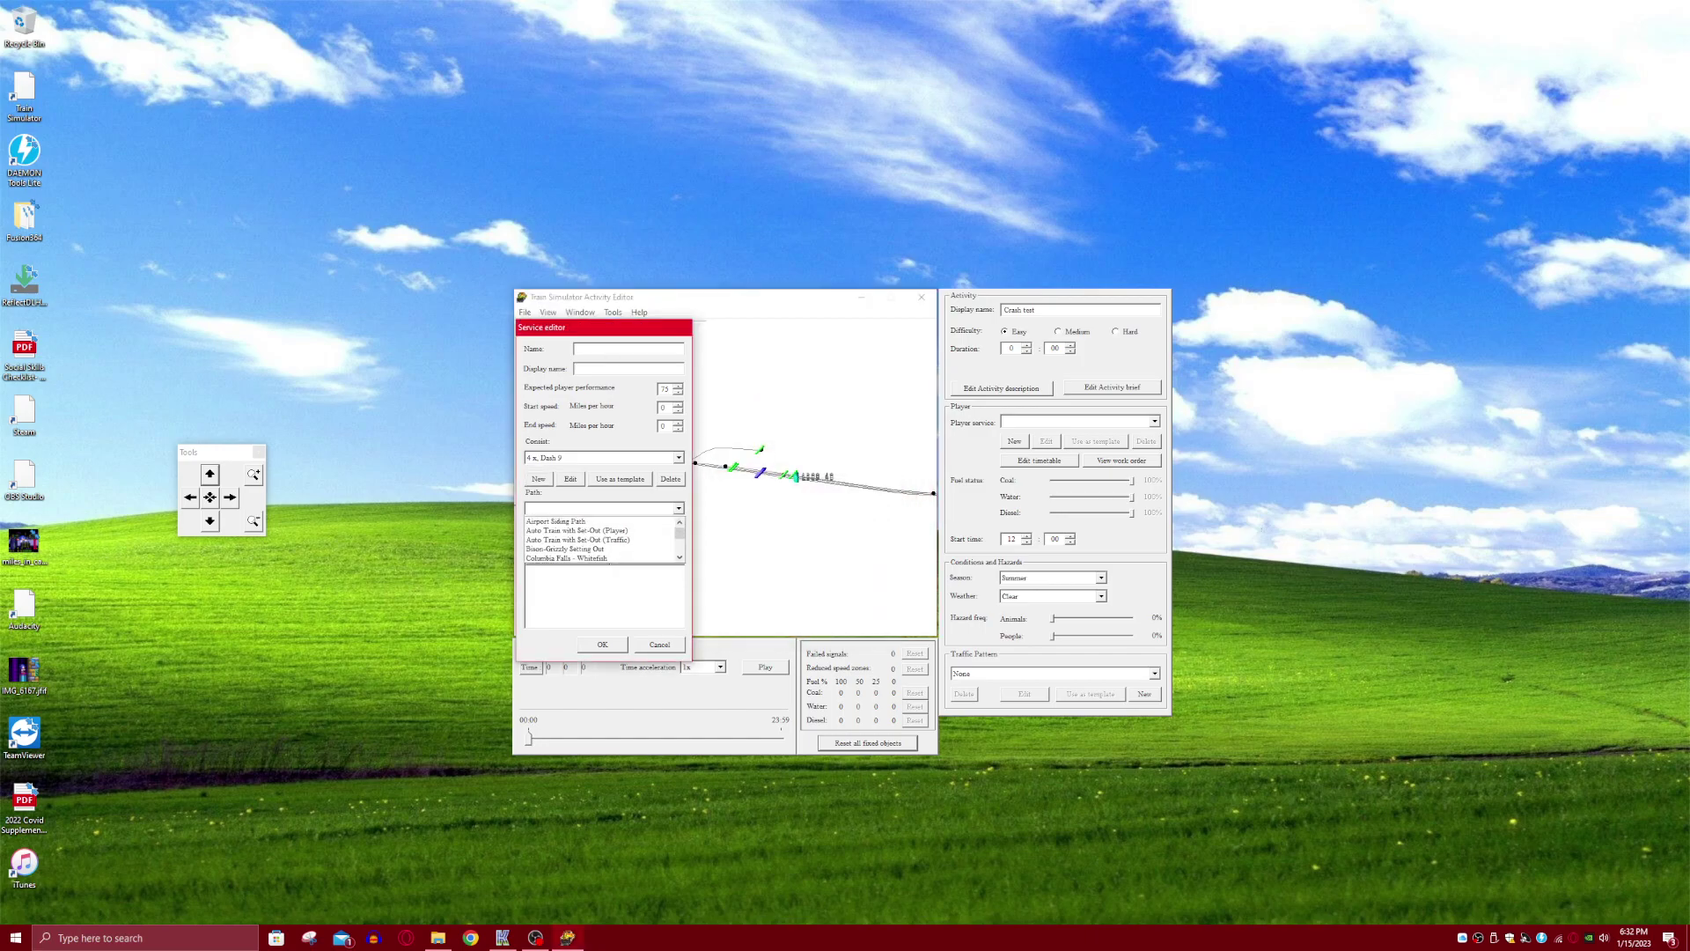
scroll(608, 540, "down", 3)
key("Down")
key("Down")
key("Down")
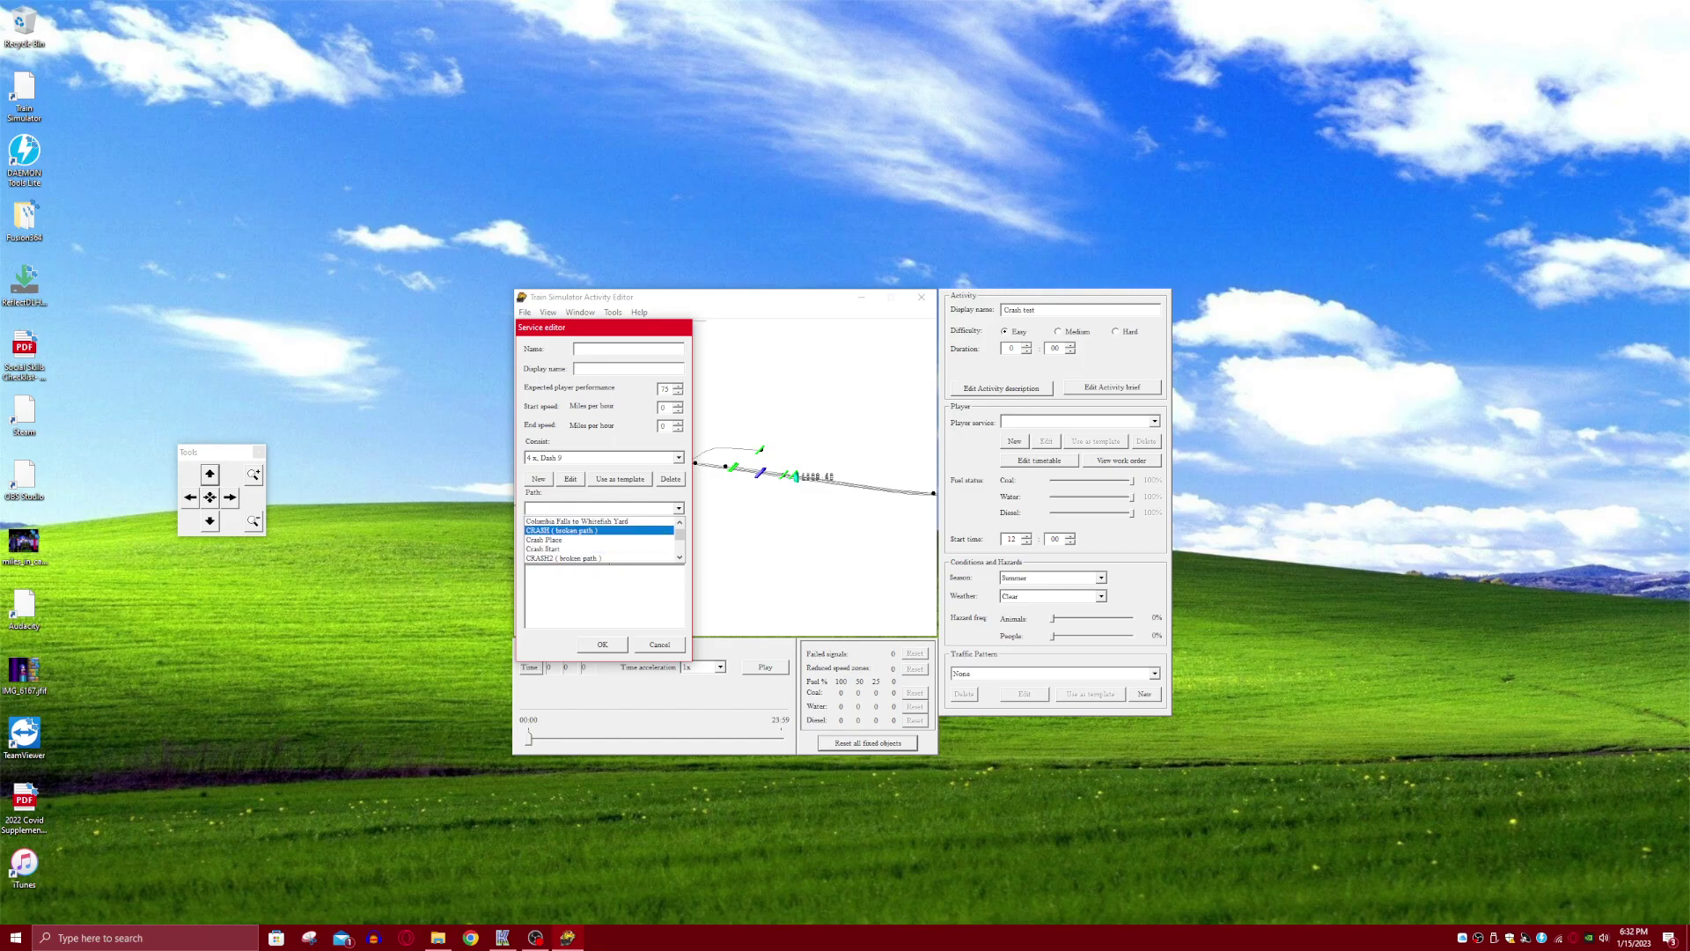
key("Return")
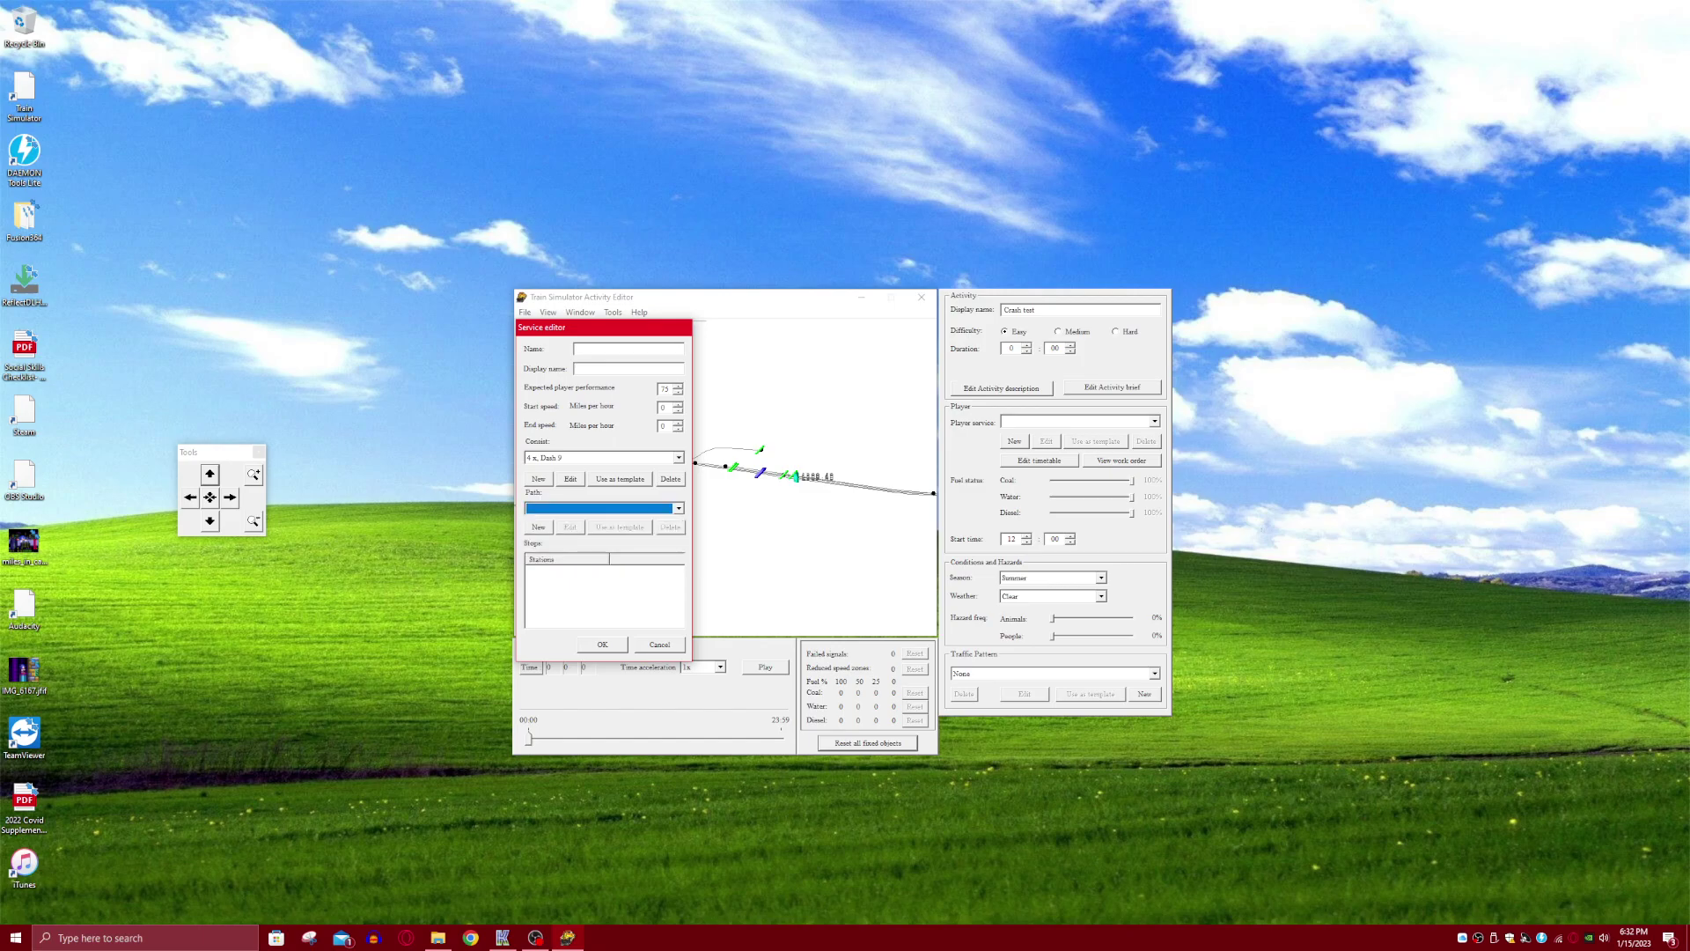
left_click(679, 508)
left_click(679, 508)
- Create a new path for the service with "Crash Start test 1" as both its name and display name
left_click(538, 528)
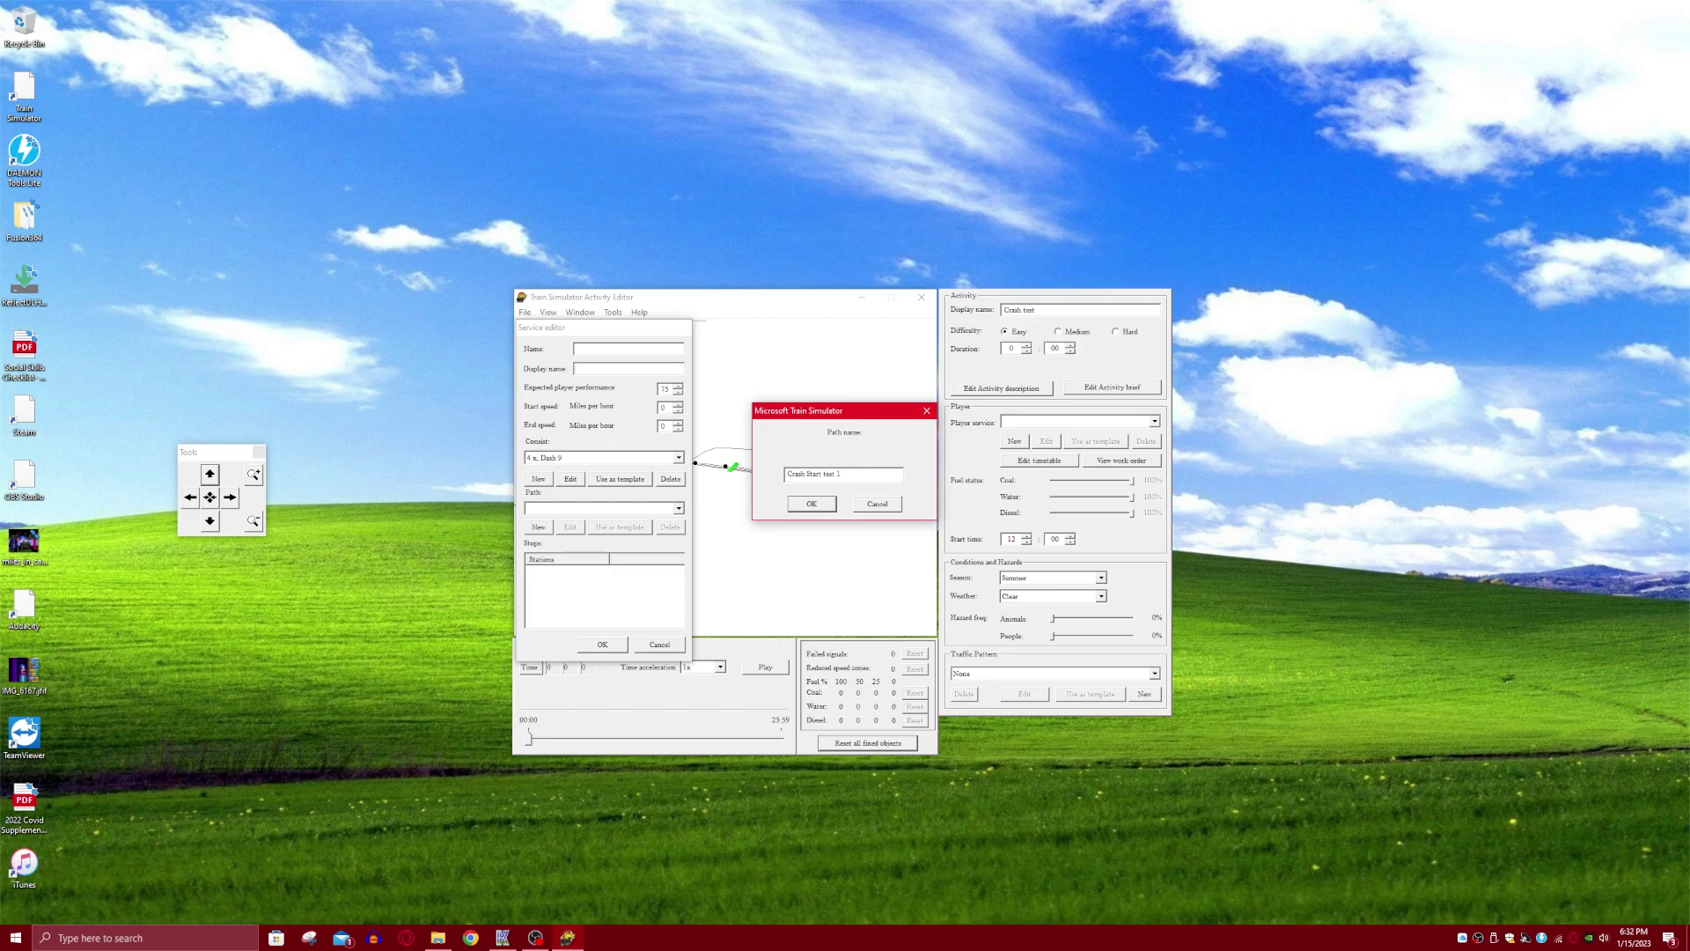
left_click_drag(844, 474, 786, 474)
right_click(795, 471)
left_click(812, 514)
left_click(811, 505)
right_click(834, 477)
left_click(851, 536)
left_click(813, 504)
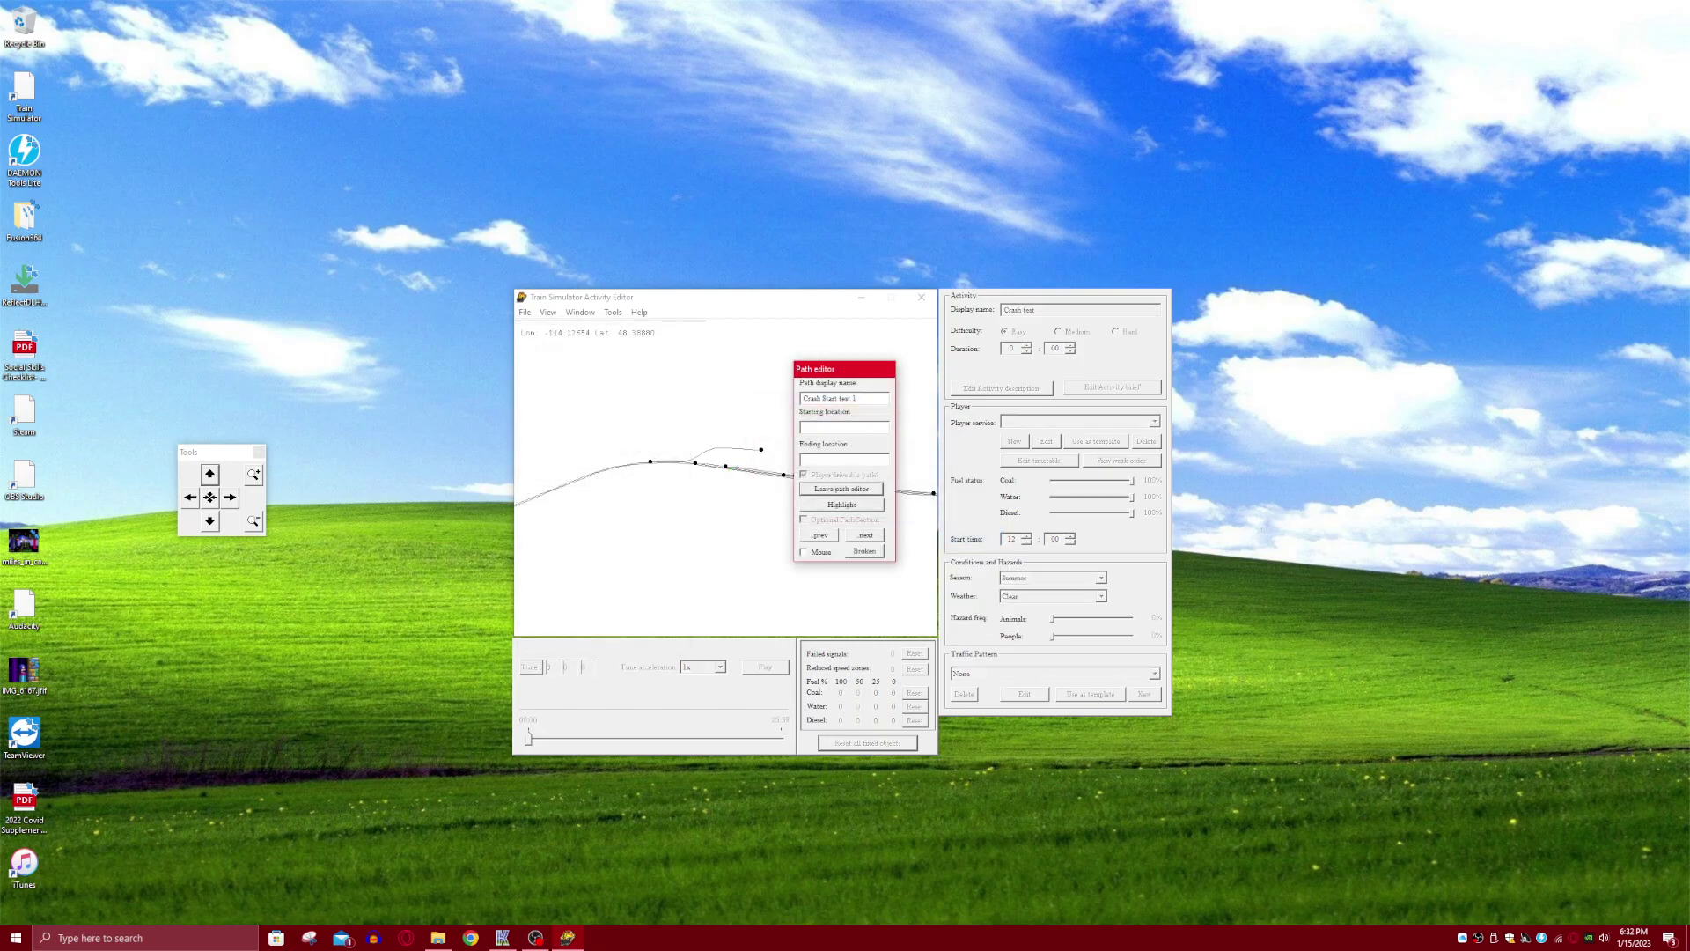
- Place the path's start point on the middle parallel track, just west of the switch
left_click_drag(832, 369, 459, 481)
left_click(651, 493)
scroll(652, 493, "up", 5)
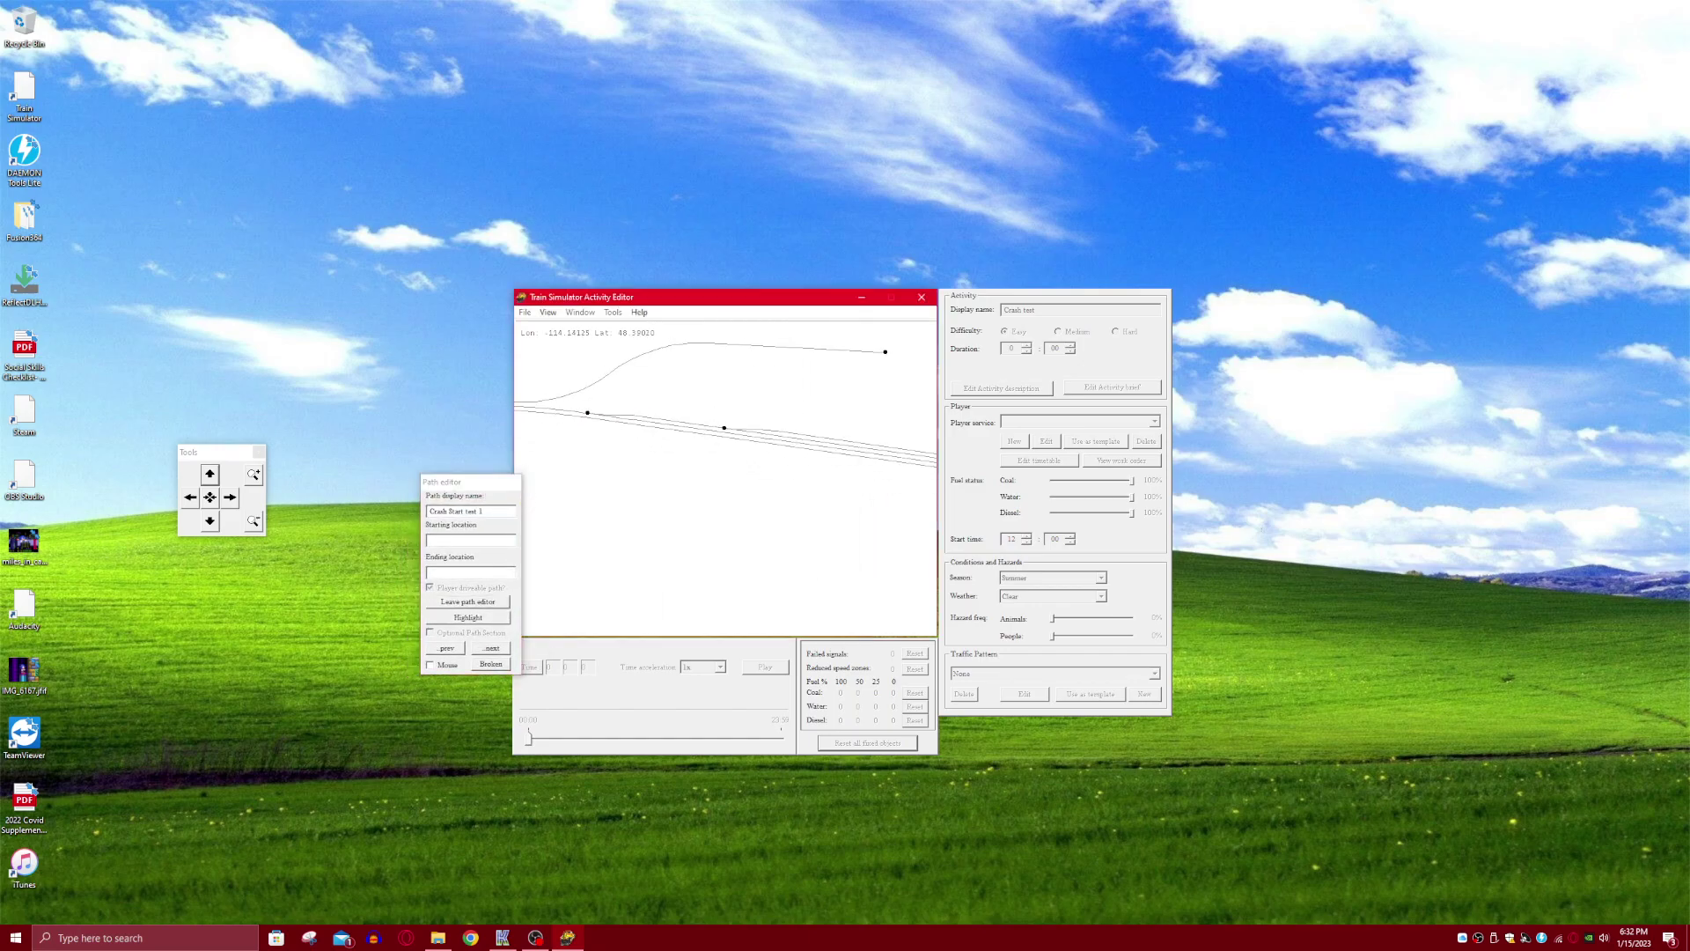
left_click_drag(652, 493, 661, 556)
scroll(656, 511, "up", 2)
right_click(687, 459)
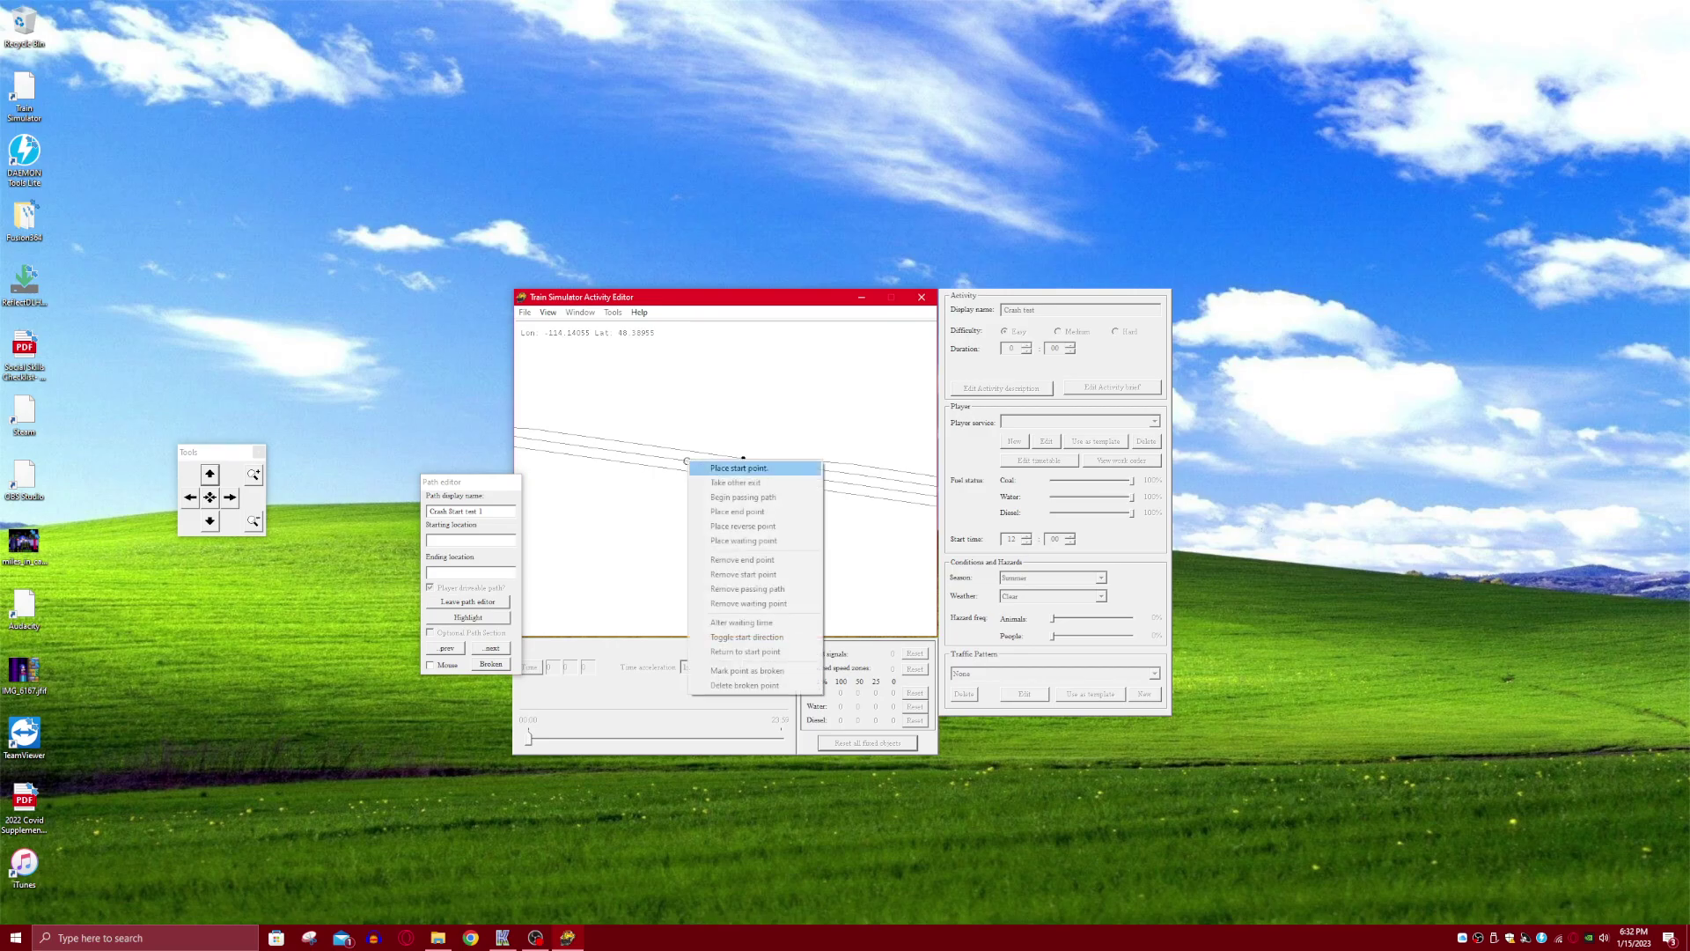
left_click(730, 467)
scroll(727, 478, "down", 10)
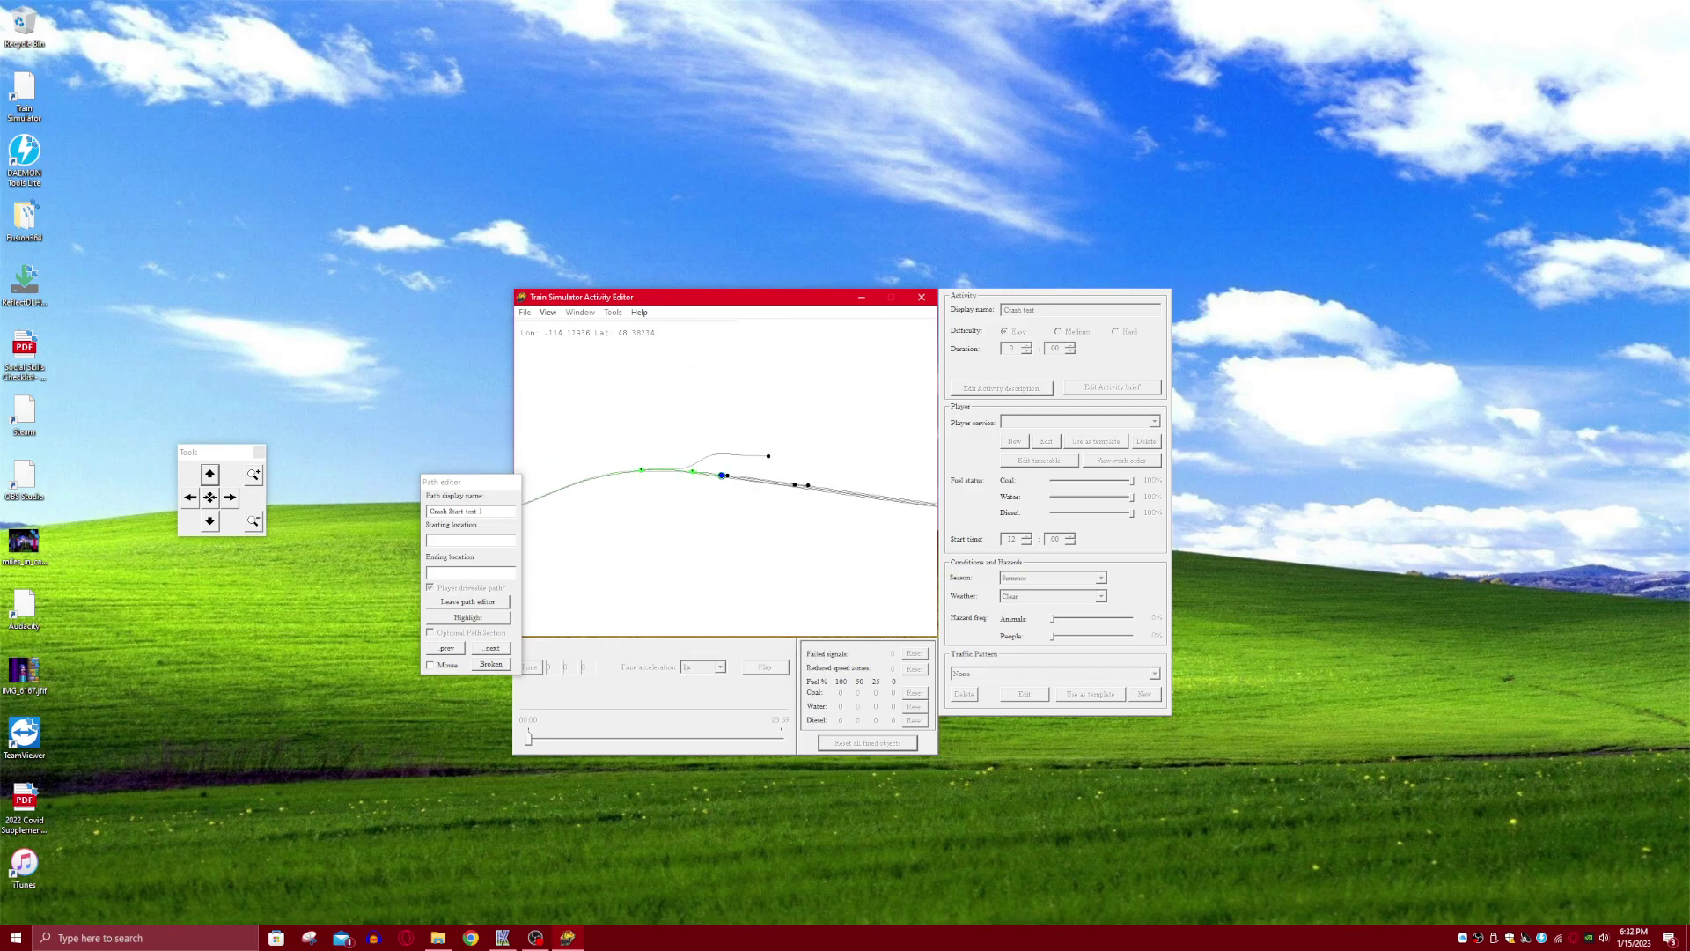
- Set the path's starting location to "Test", then leave the path editor and accept the path for the service
scroll(728, 478, "down", 1)
mouse_move(727, 478)
left_mouse_down()
mouse_move(764, 443)
mouse_move(718, 463)
mouse_move(758, 479)
left_mouse_up()
scroll(728, 478, "up", 3)
scroll(727, 478, "up", 5)
mouse_move(872, 487)
left_mouse_down()
mouse_move(698, 460)
mouse_move(807, 467)
mouse_move(877, 496)
left_mouse_up()
scroll(727, 478, "up", 4)
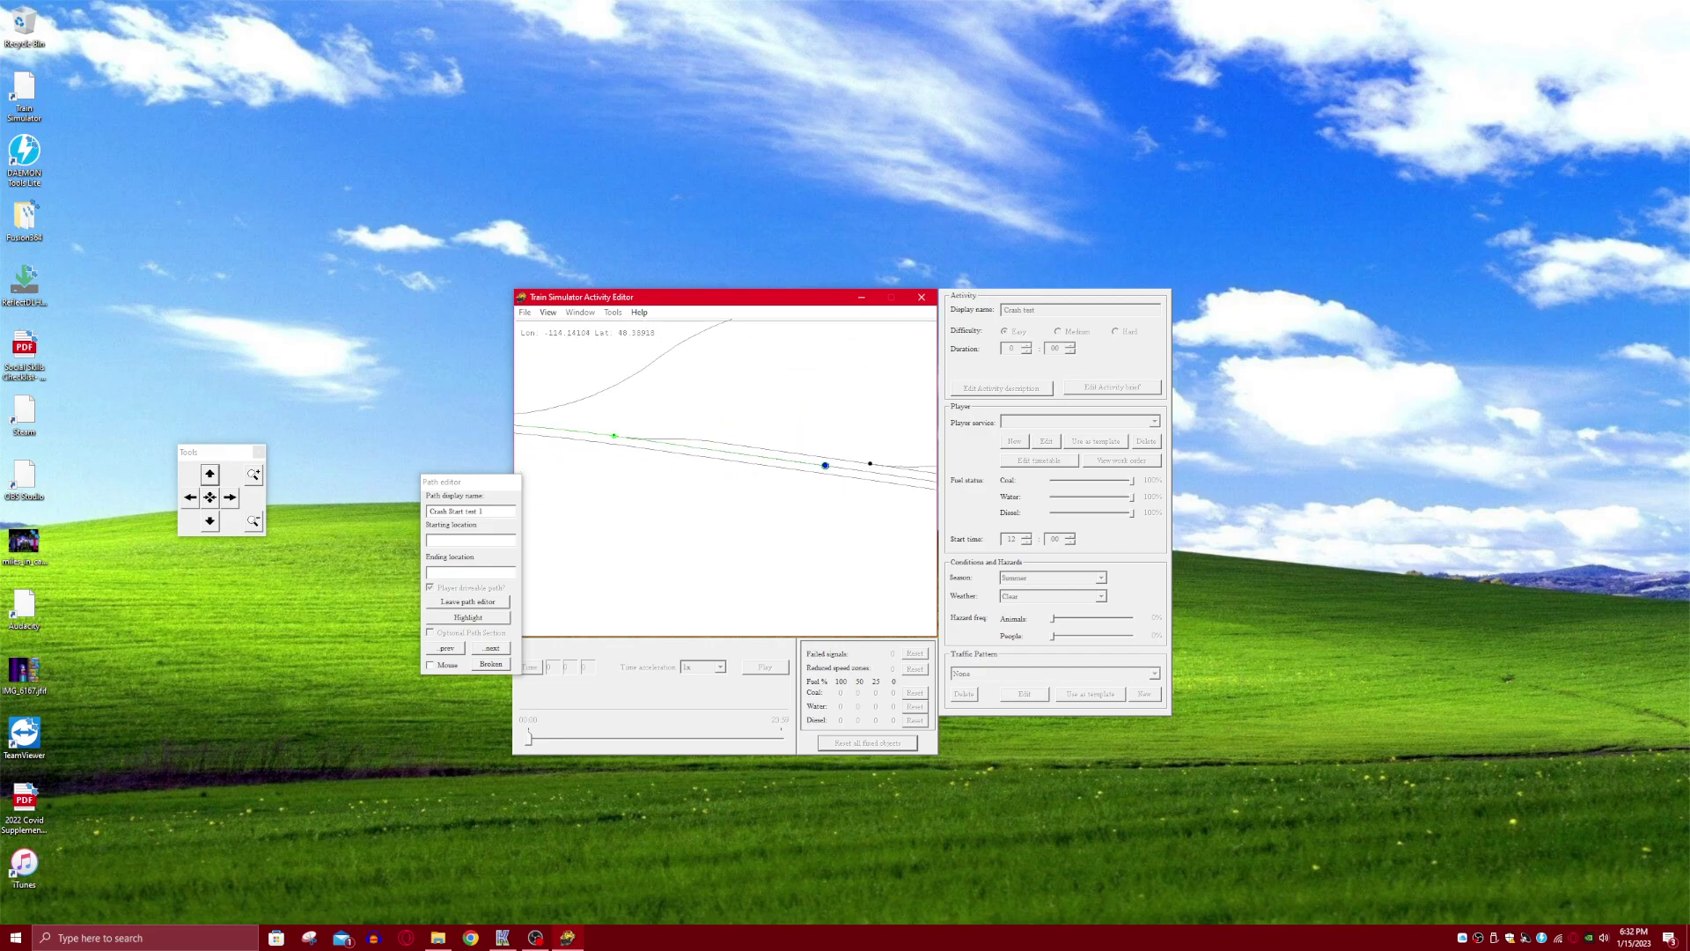
left_click_drag(614, 435, 659, 434)
left_click(470, 540)
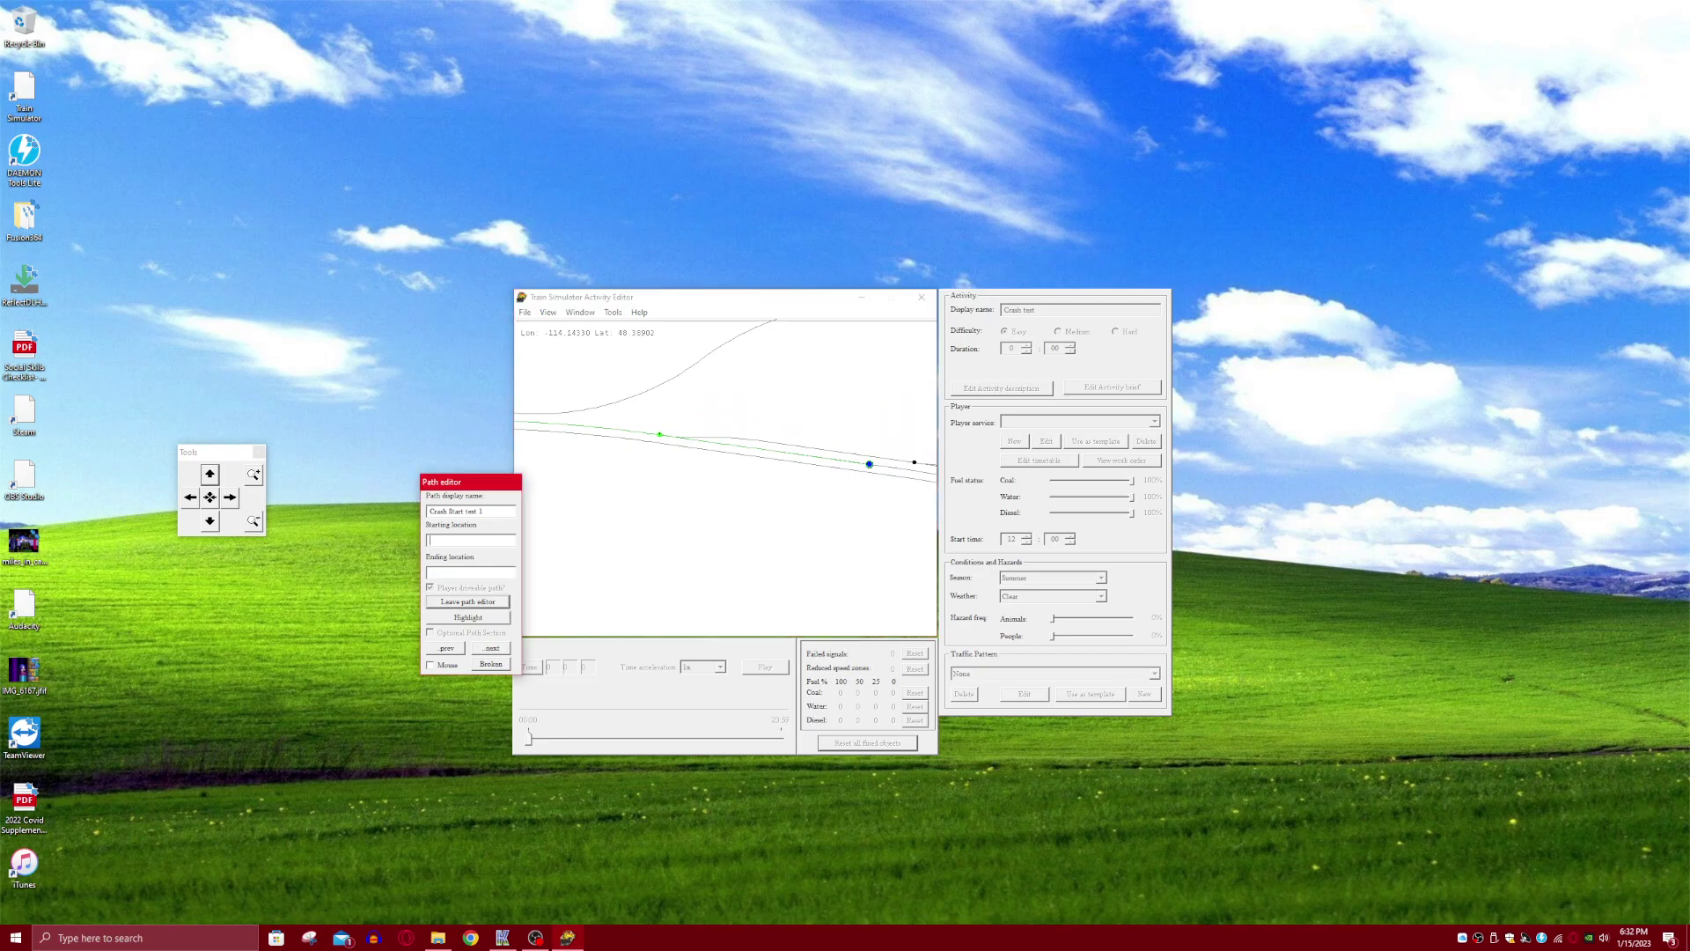
type("Test")
left_click(468, 602)
left_click(796, 512)
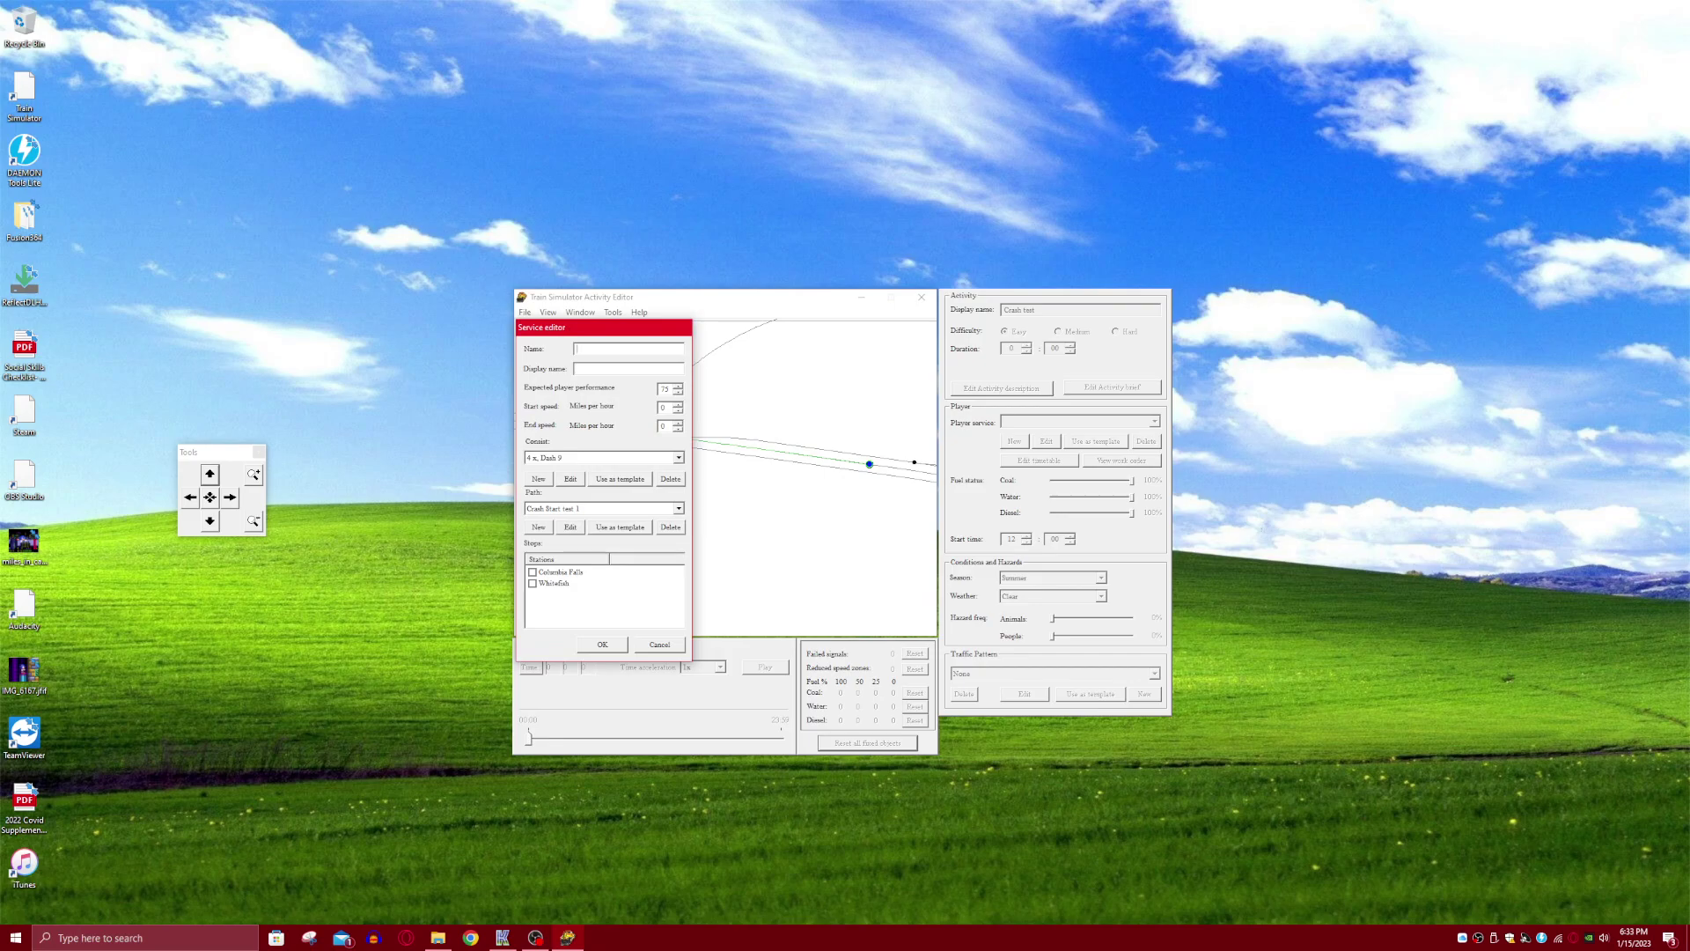
- Adjust the service's start speed, name the service "Test Service 1" and save it
left_click(677, 404)
left_click(678, 404)
left_click(678, 404)
left_click(678, 410)
left_click(678, 410)
left_click(620, 348)
key("Return")
key("Return")
key("Return")
right_click(637, 527)
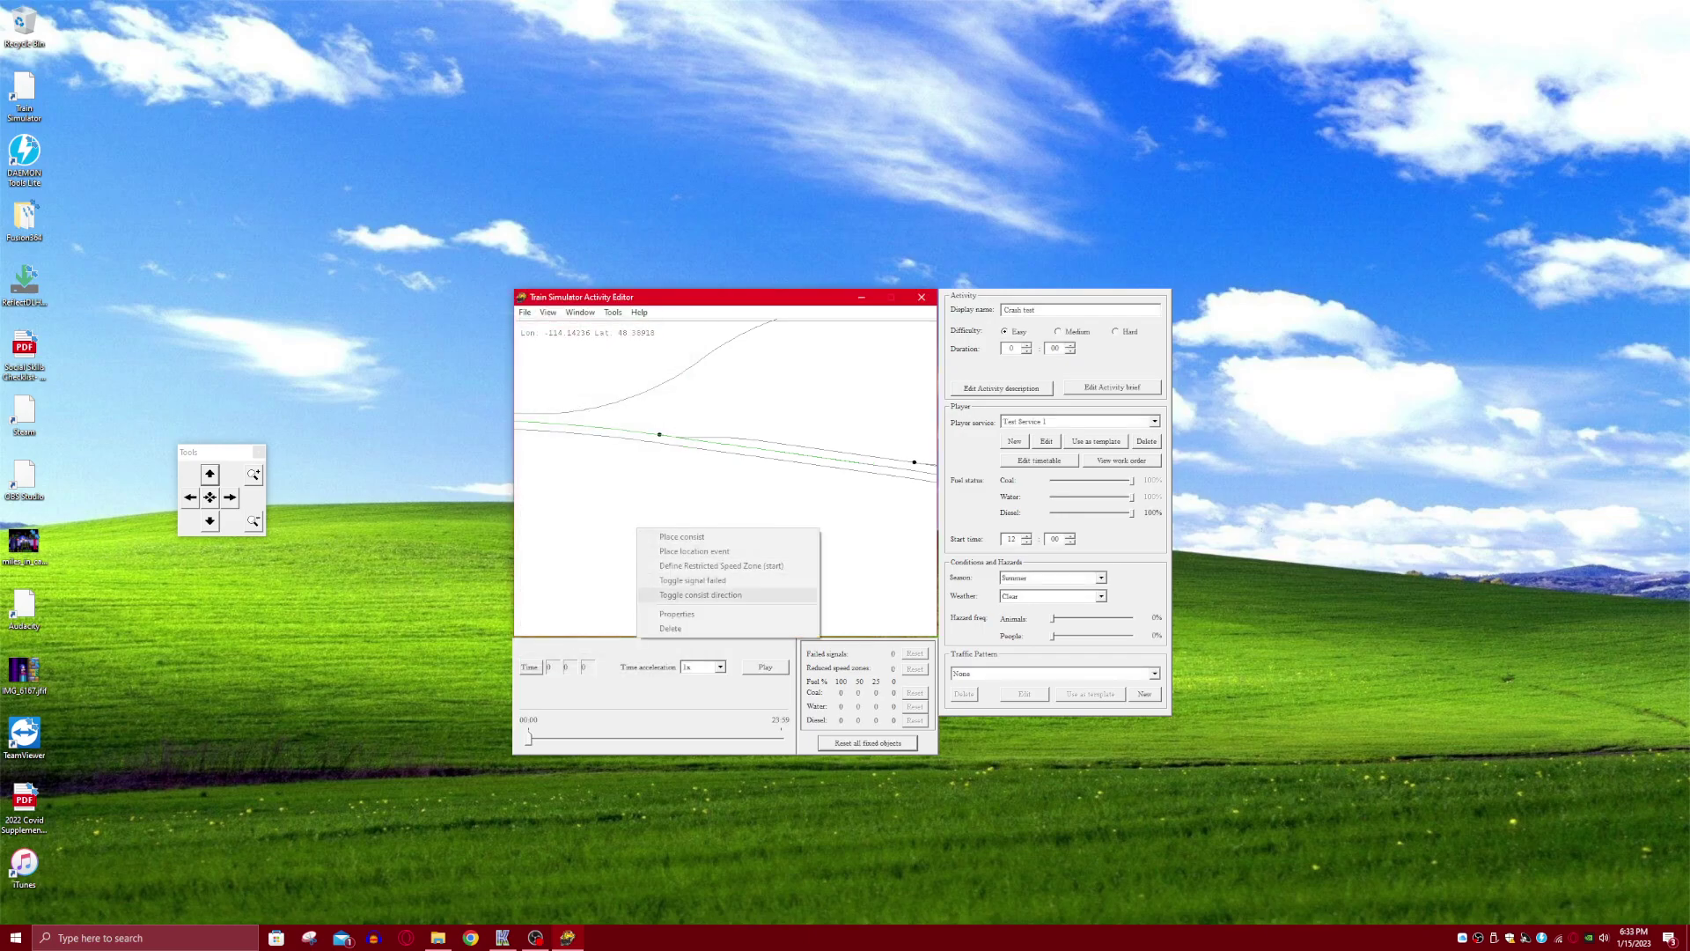
left_click(749, 596)
scroll(726, 478, "down", 3)
left_click_drag(744, 528, 718, 533)
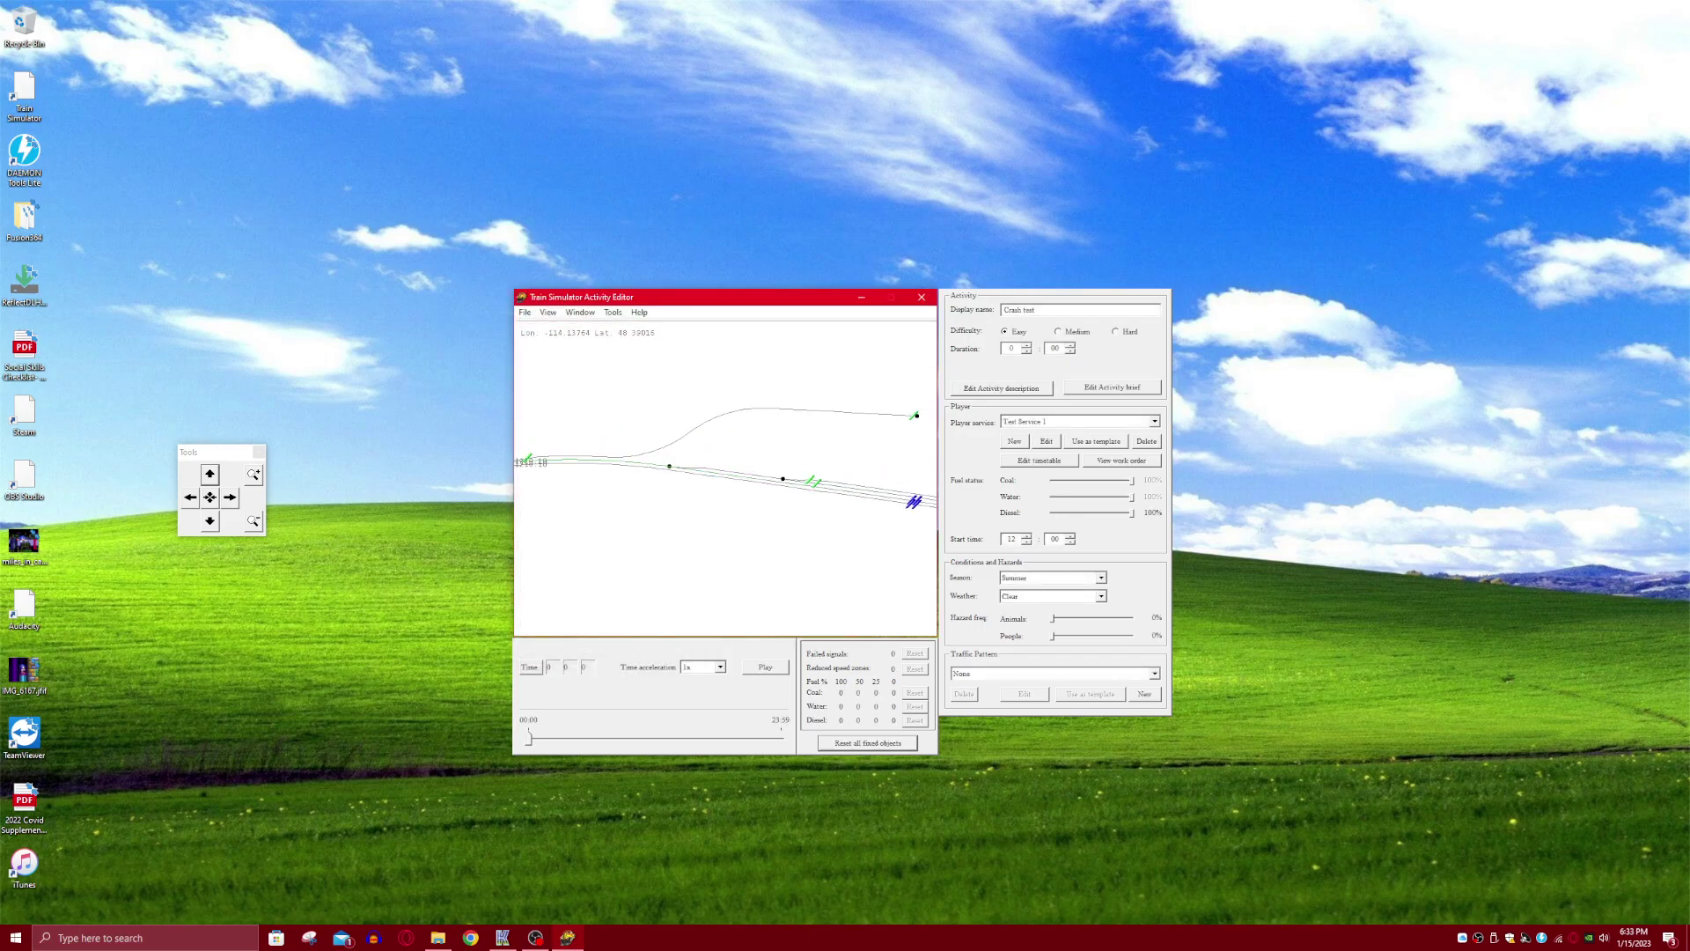
left_click(1155, 422)
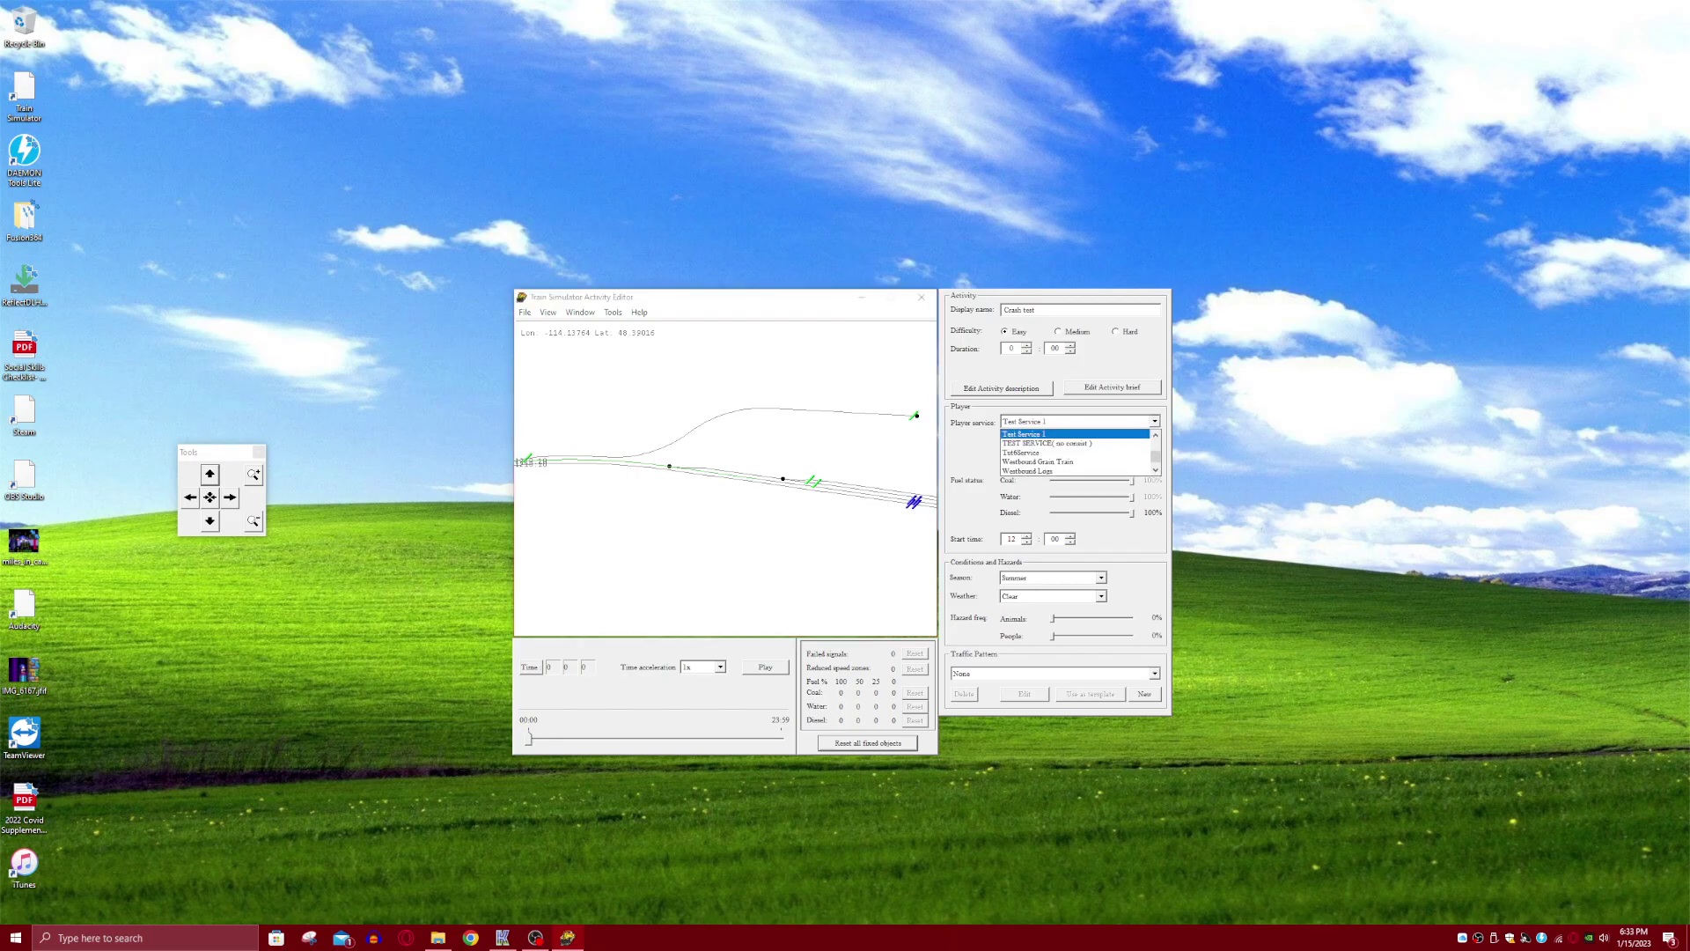
left_click(1057, 434)
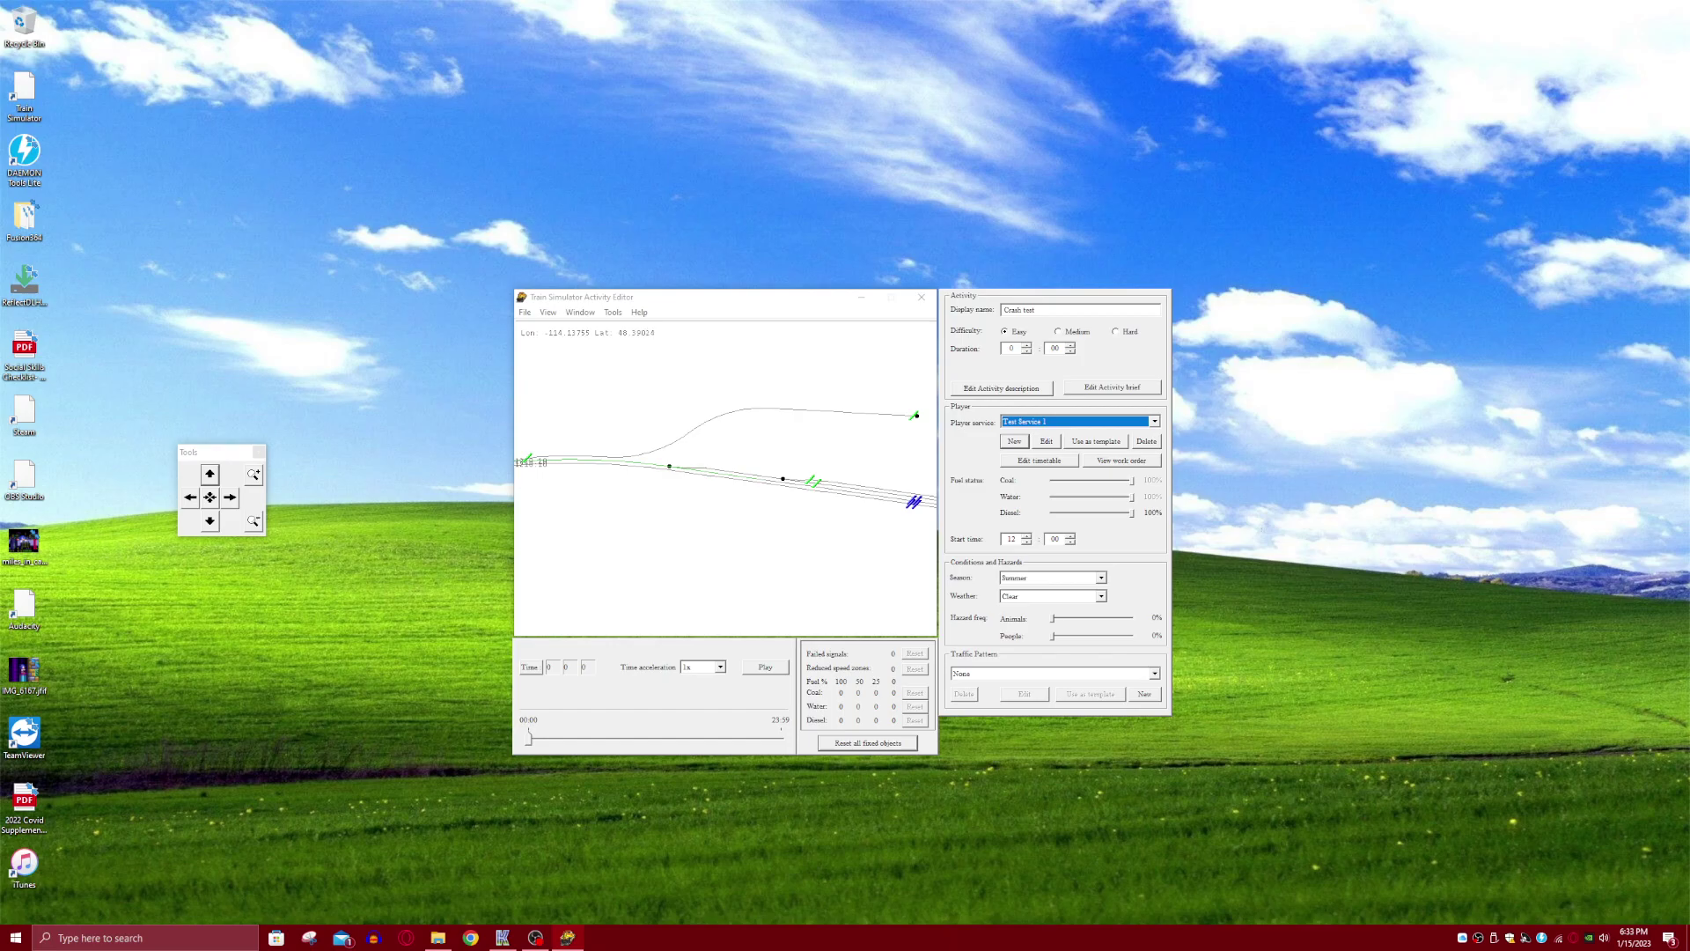
- Start another new player service and open the choice of consists for it
left_click(1014, 442)
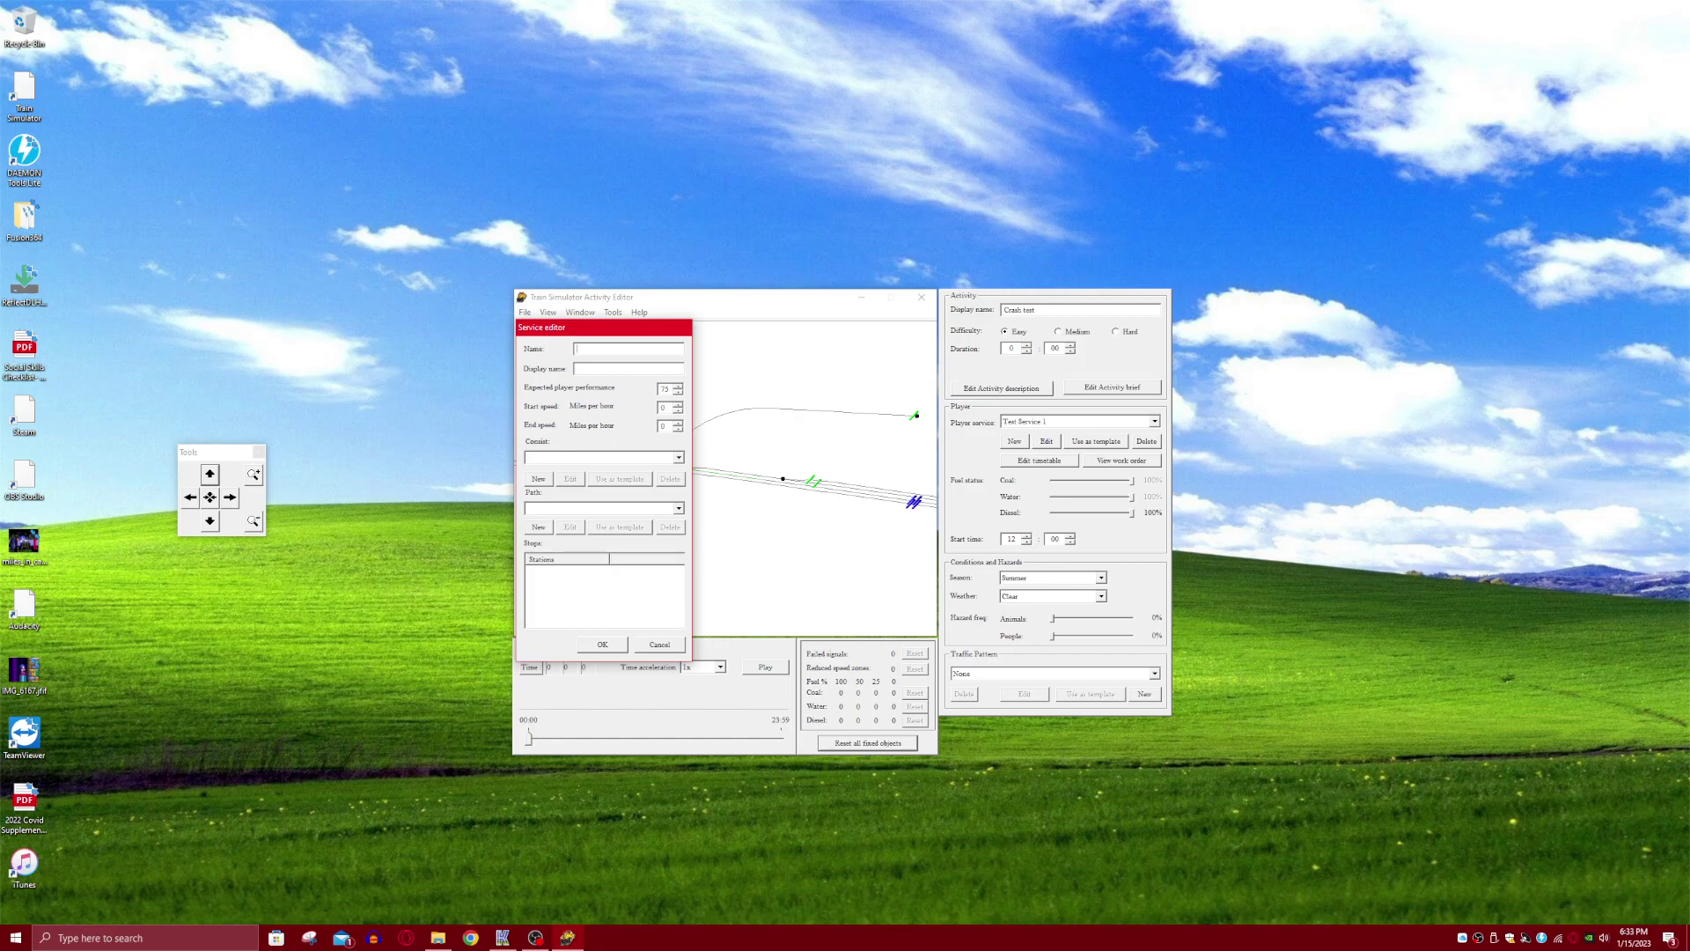
left_click(679, 457)
left_click(679, 458)
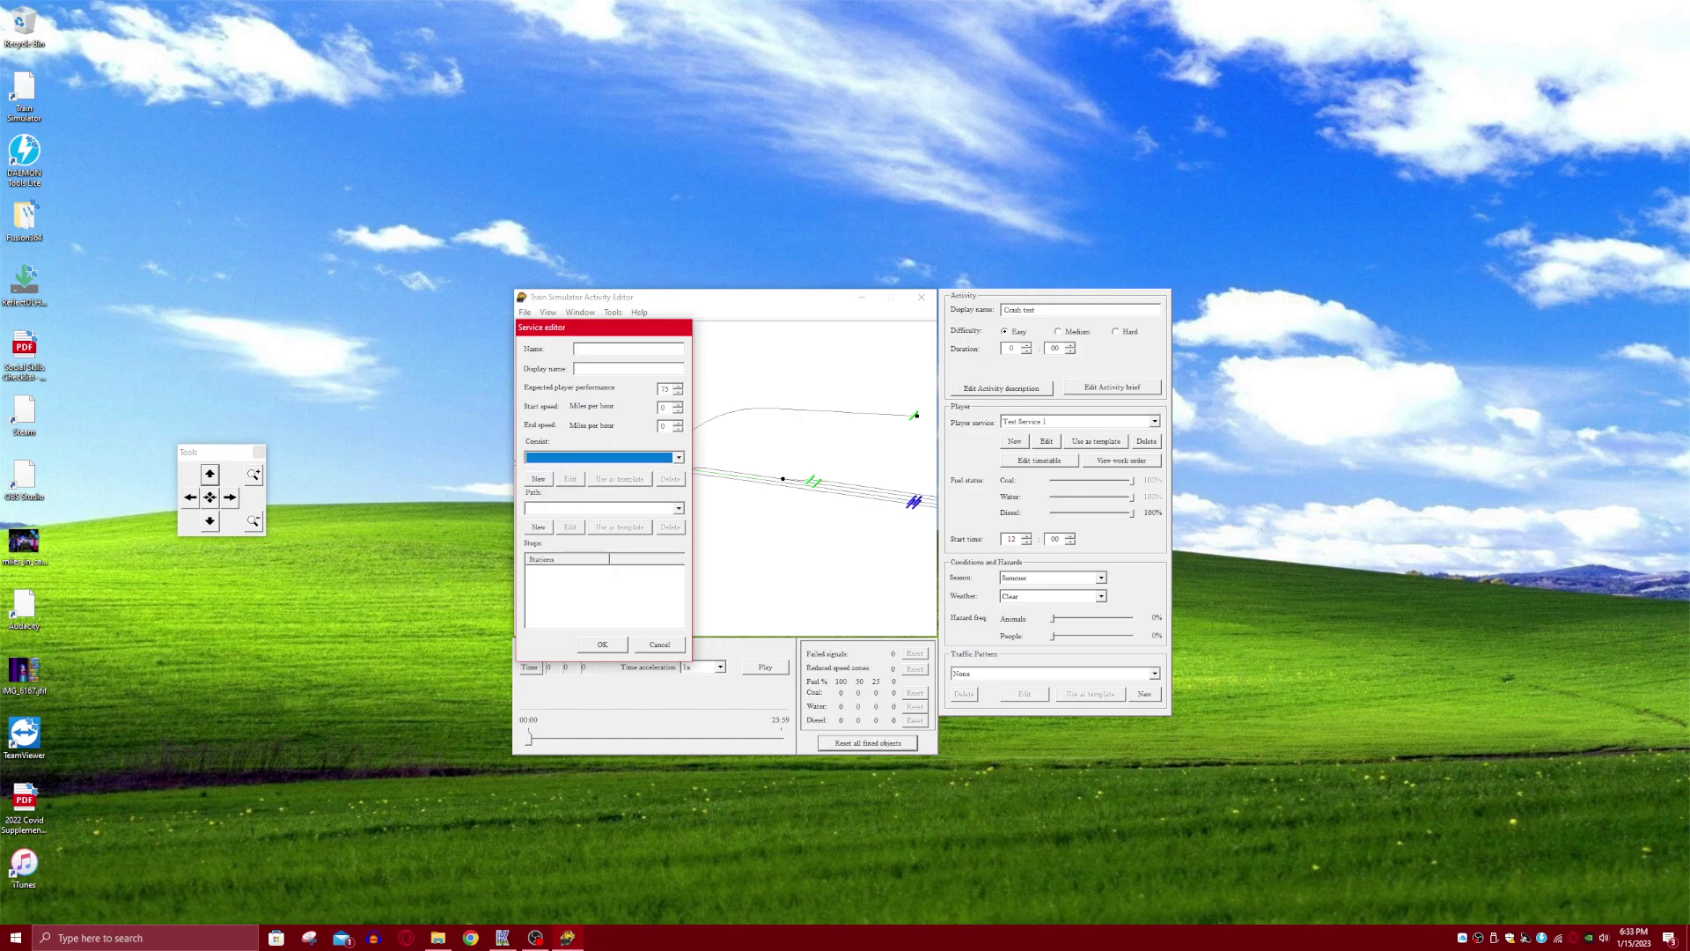
left_click(678, 457)
left_click(679, 458)
left_click(679, 457)
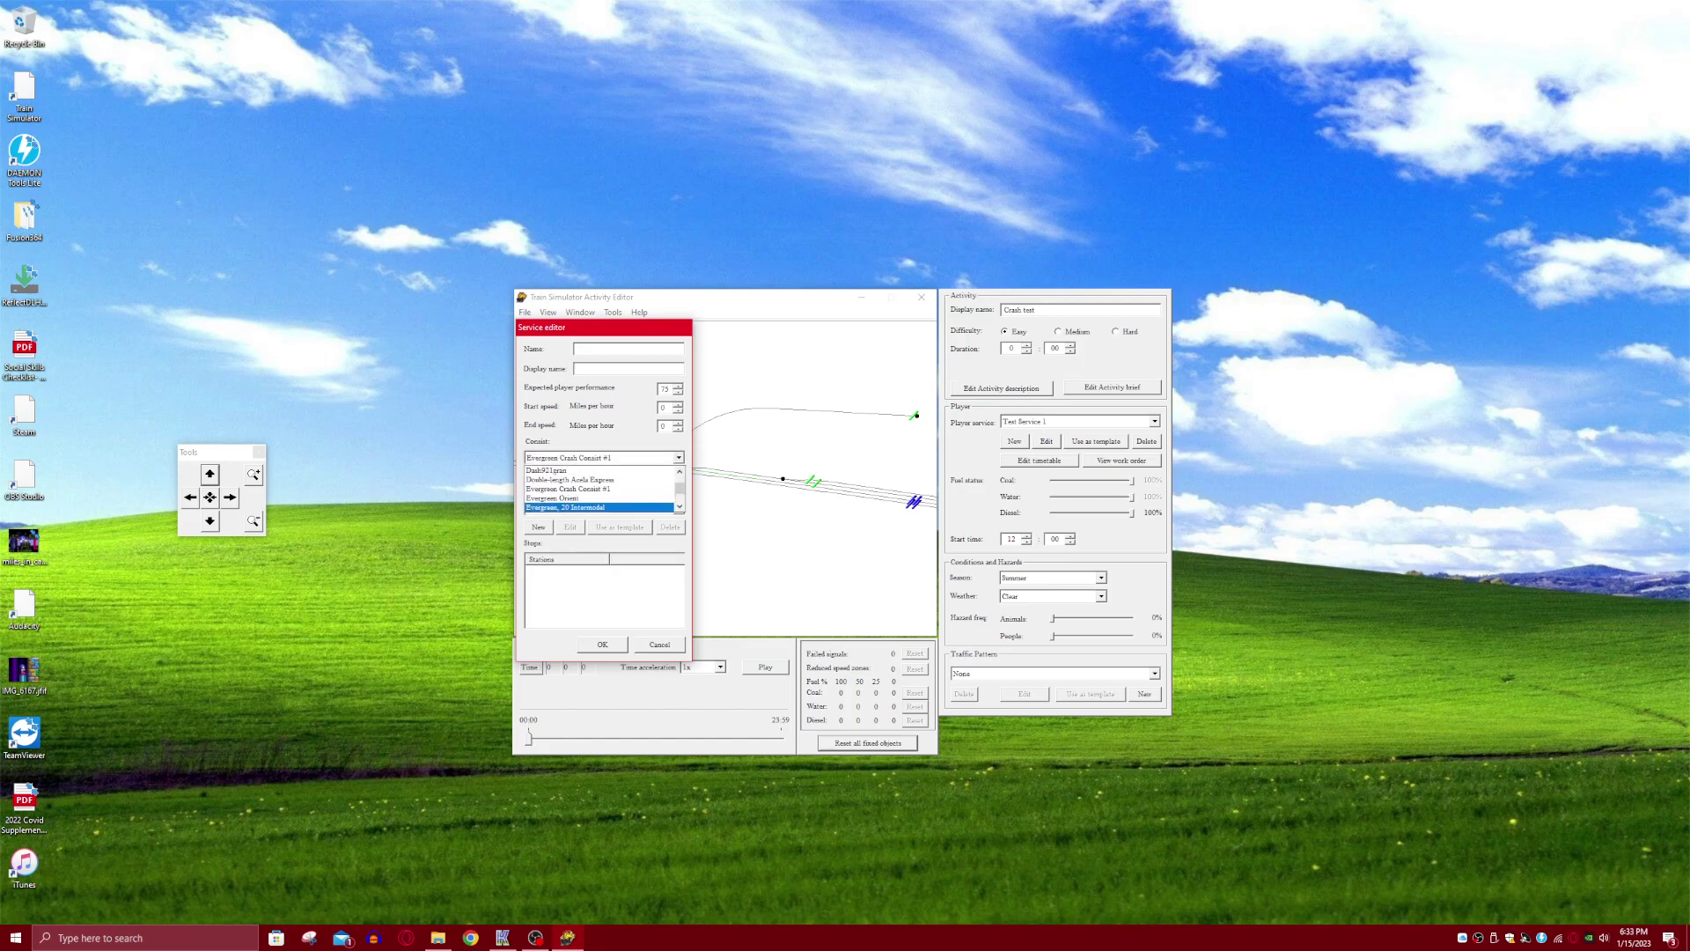
- Look through the available consists for a train to use in the new service
scroll(616, 486, "up", 5)
key("Down")
key("Down")
key("Down")
key("Down")
key("Down")
key("Down")
key("Down")
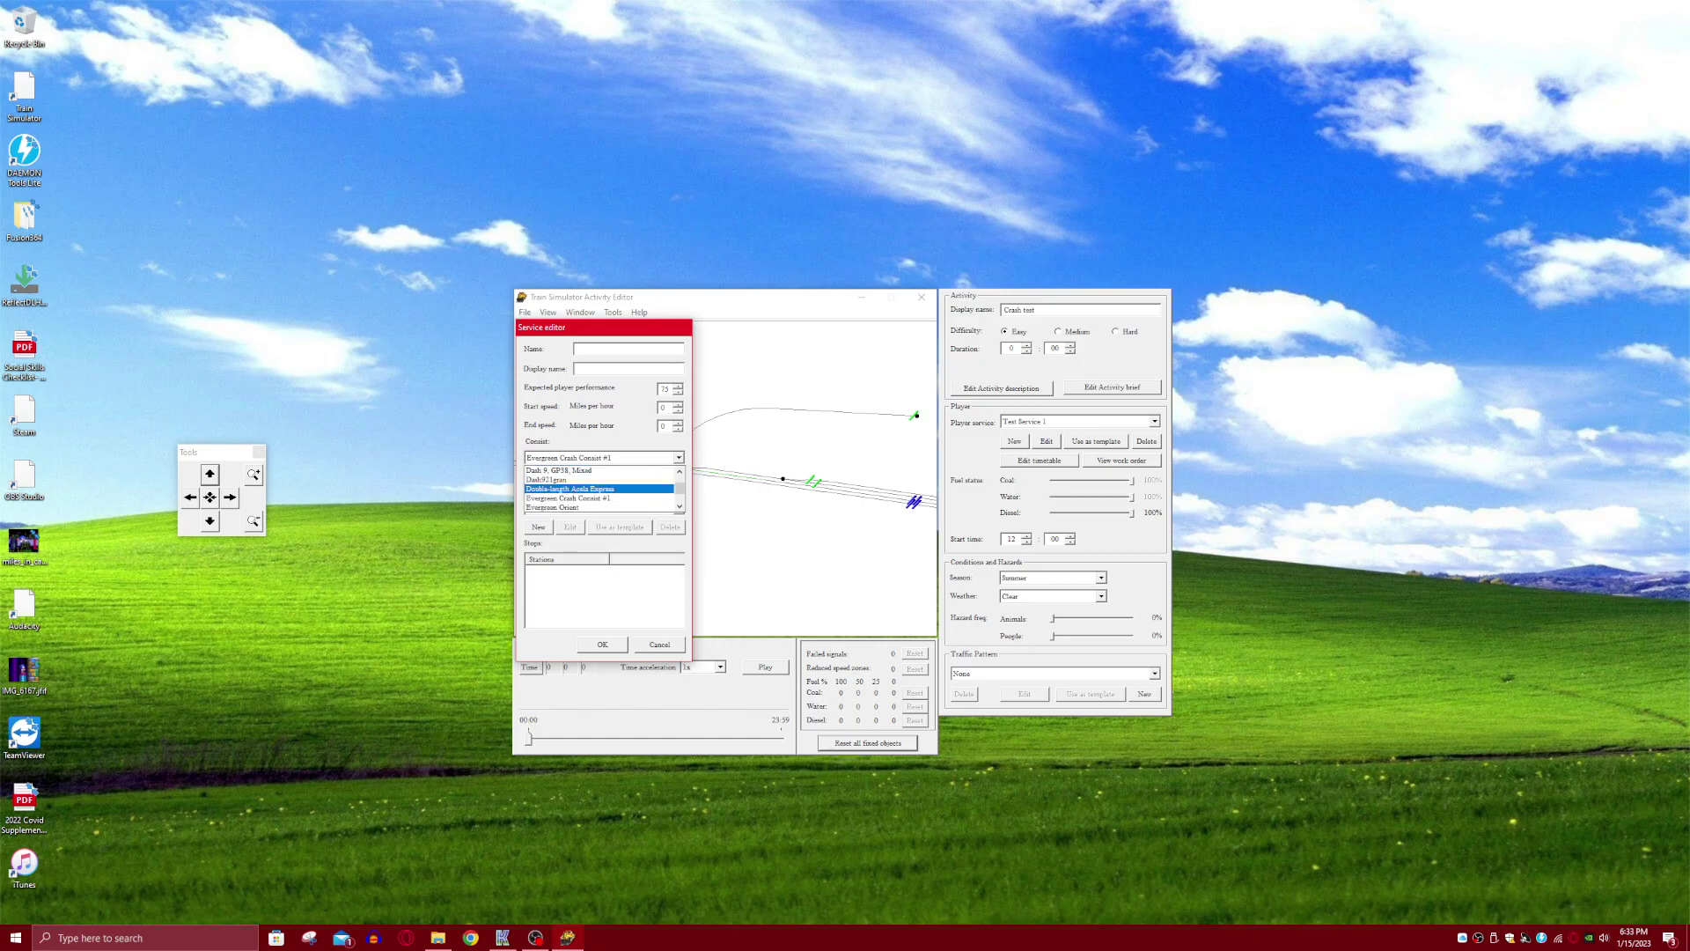
scroll(616, 489, "down", 6)
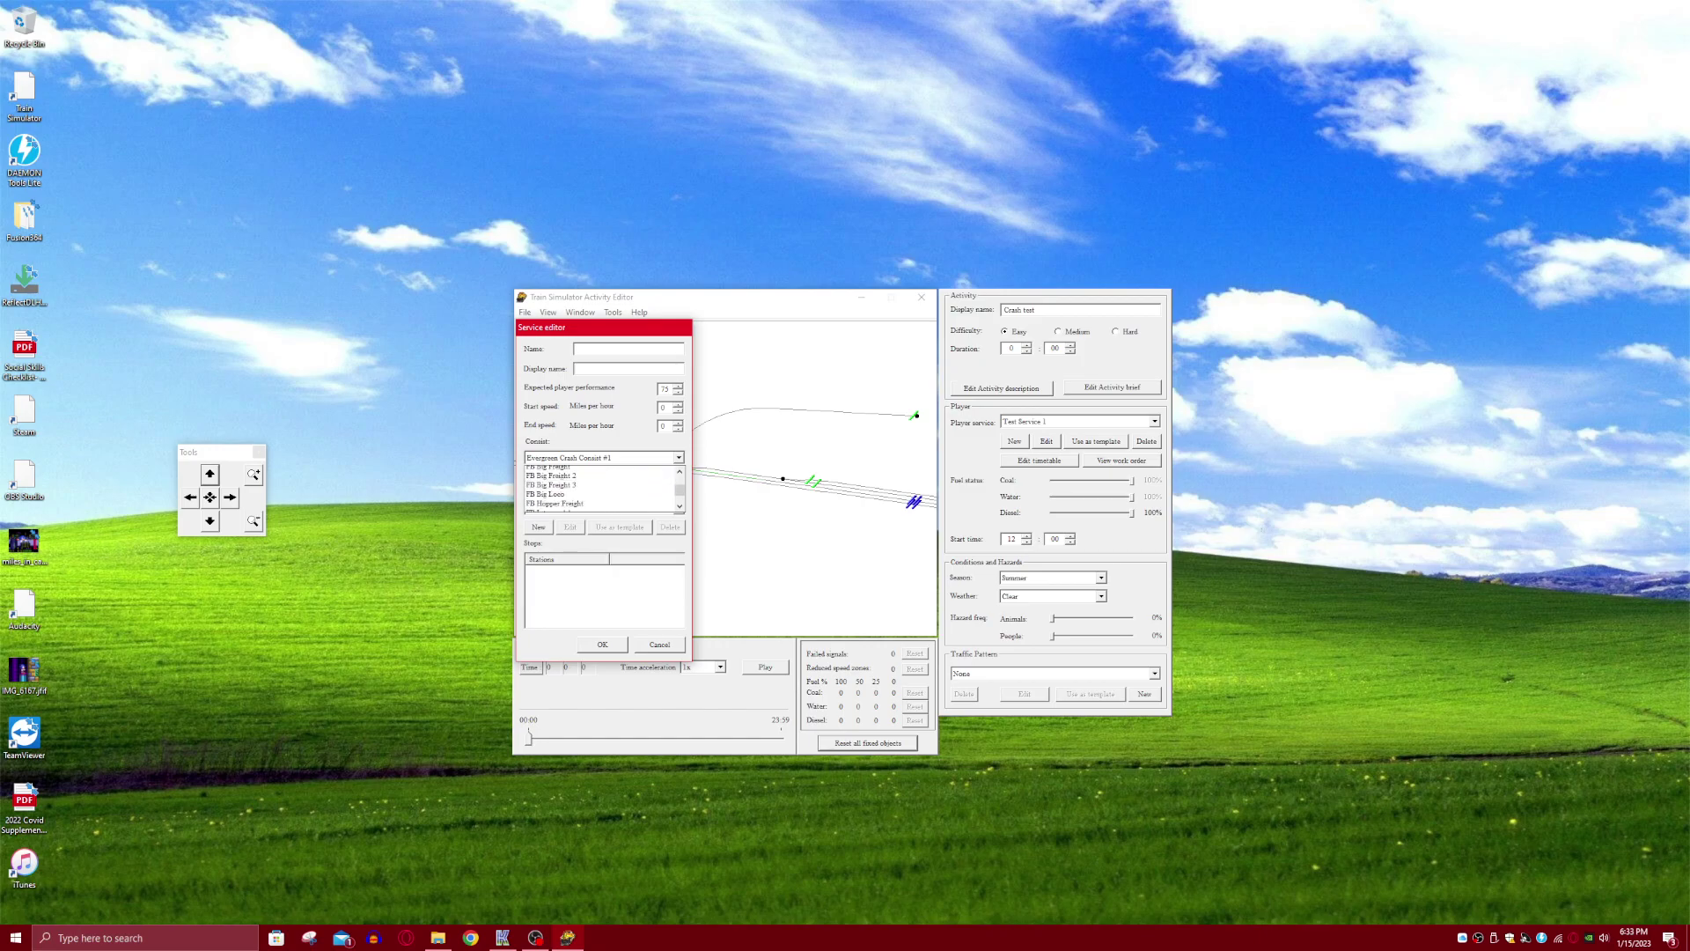
scroll(601, 488, "down", 5)
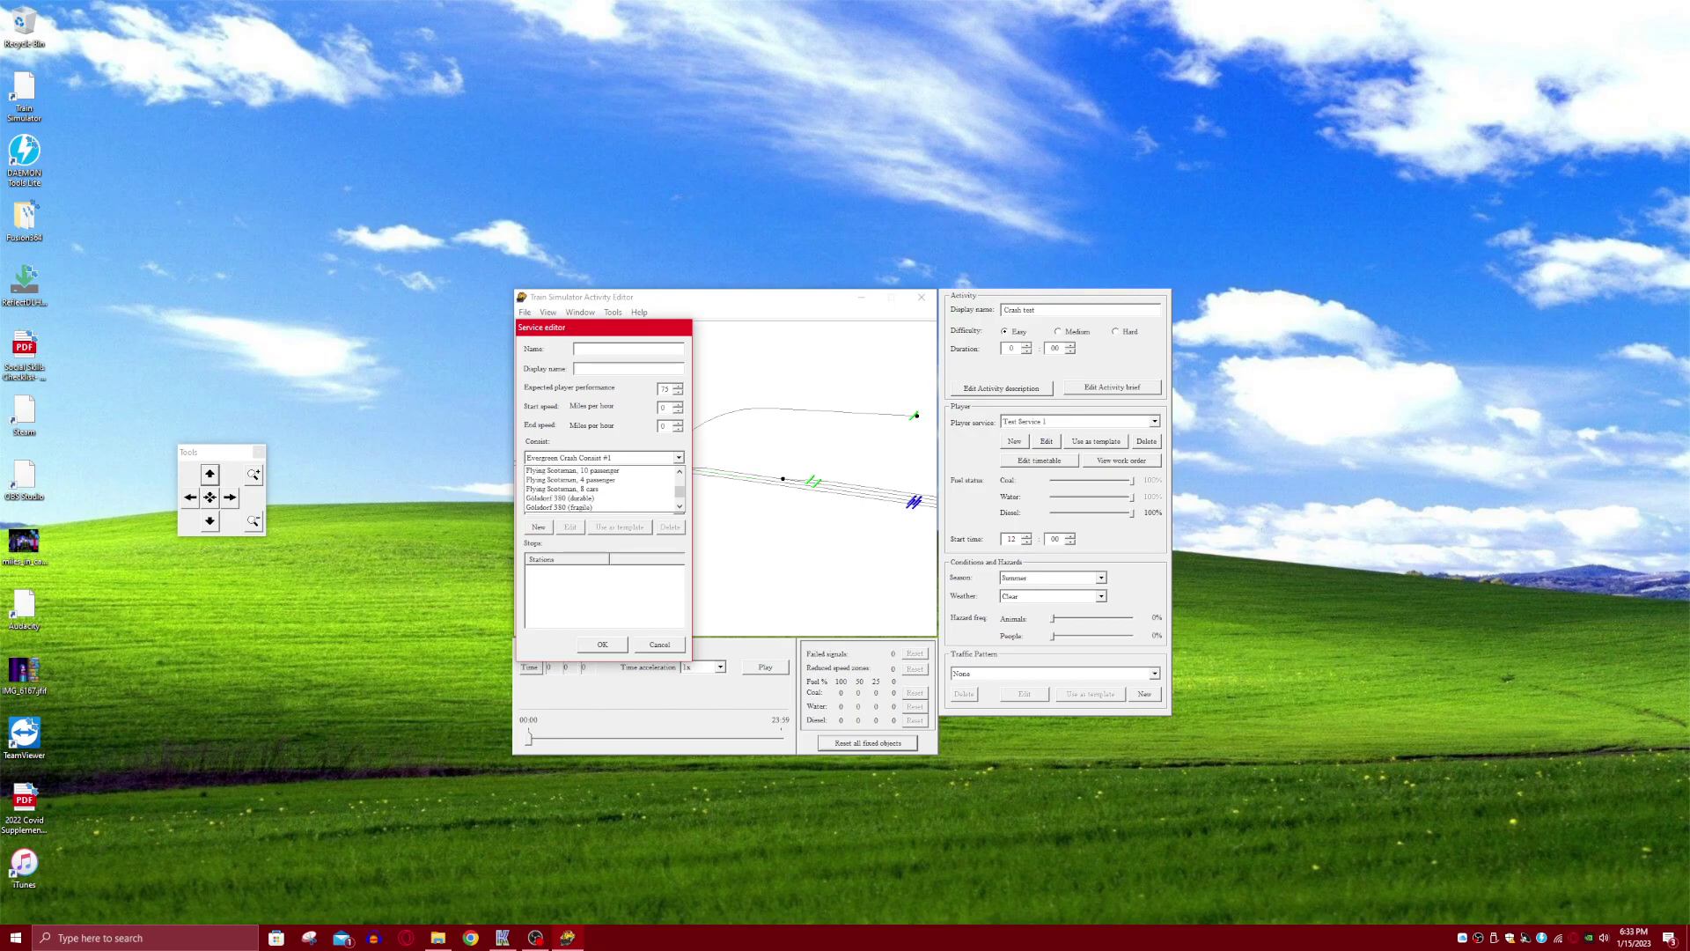
scroll(601, 488, "down", 2)
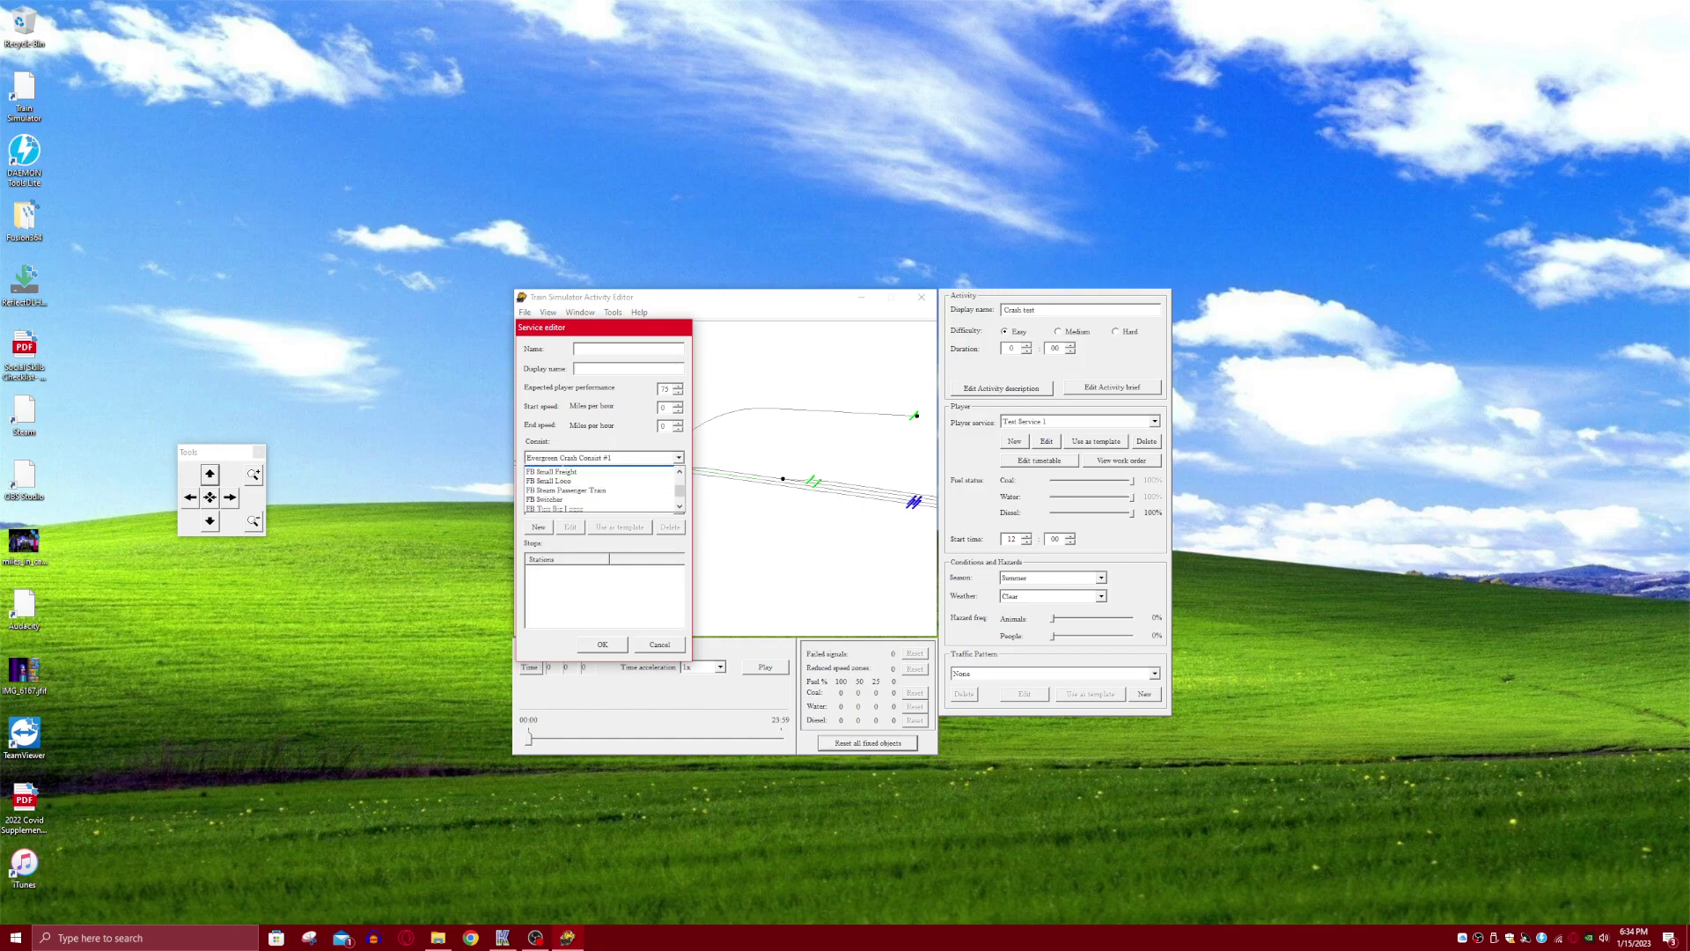
scroll(598, 489, "down", 1)
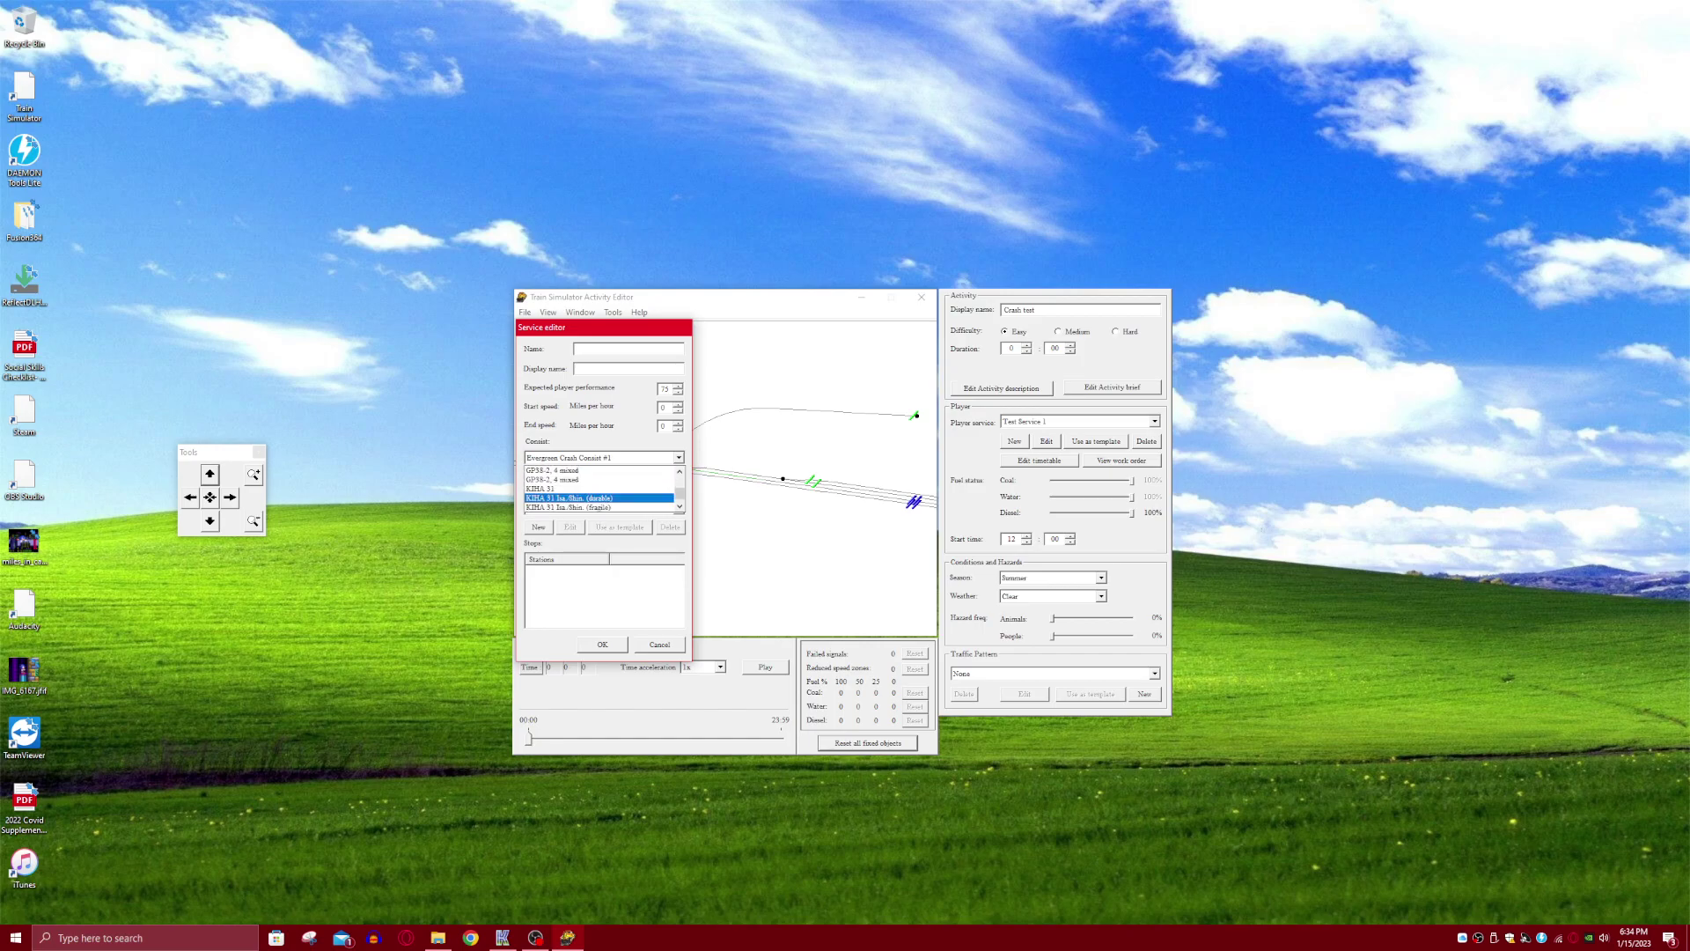
scroll(599, 490, "down", 5)
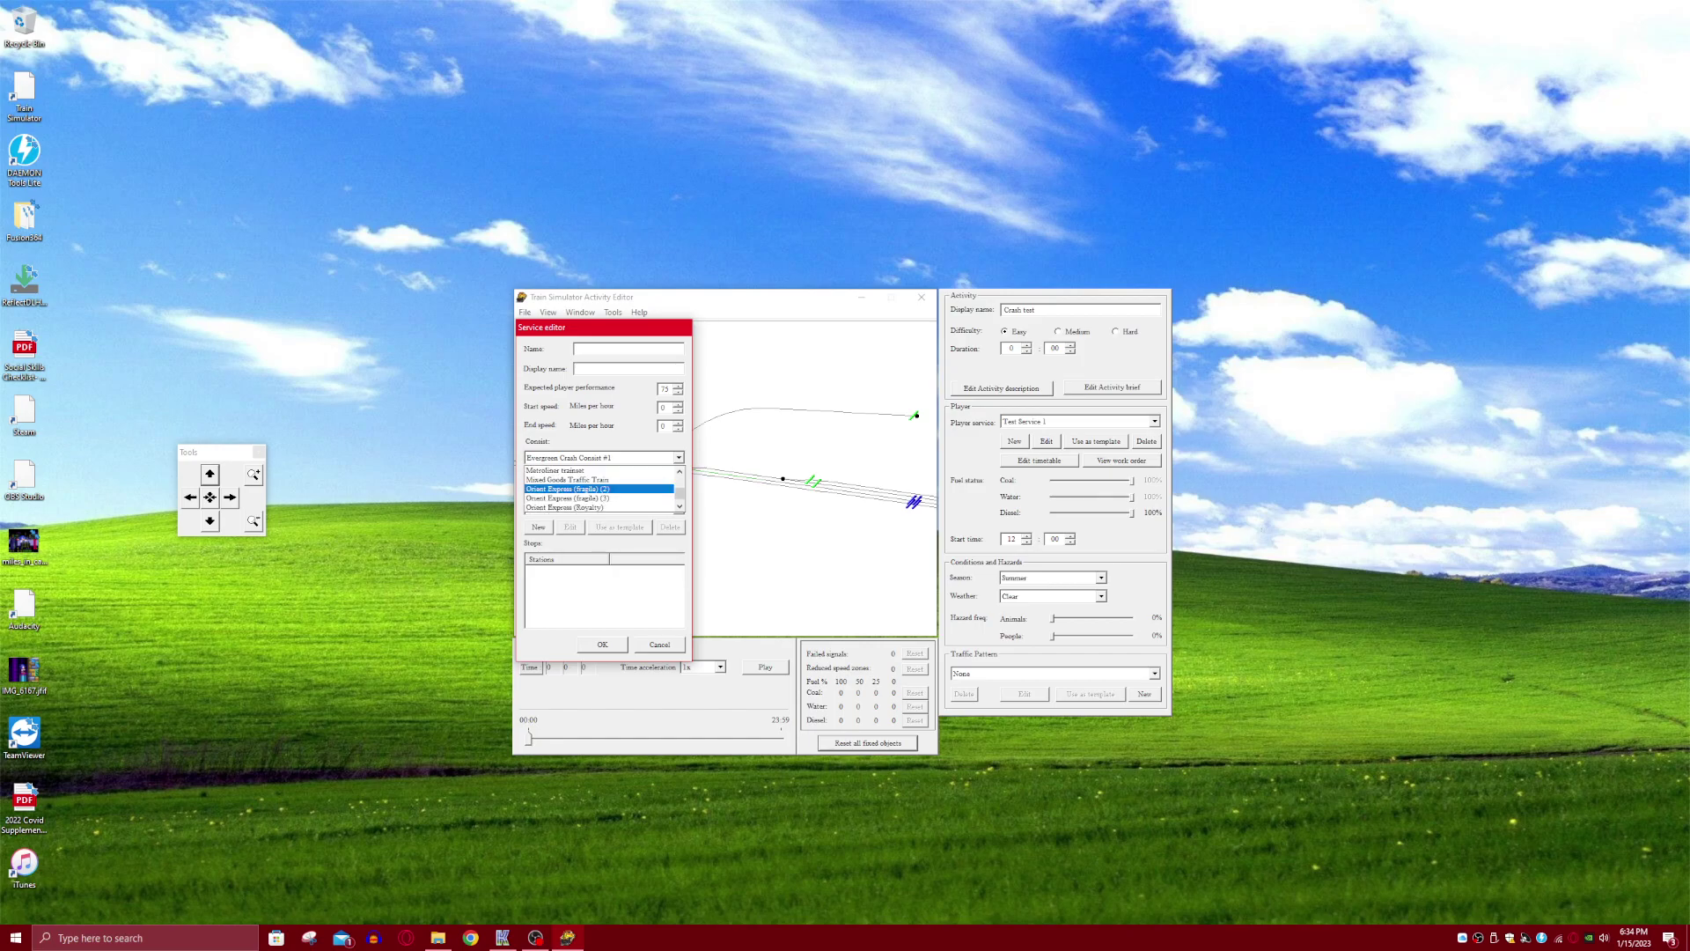
scroll(599, 490, "down", 1)
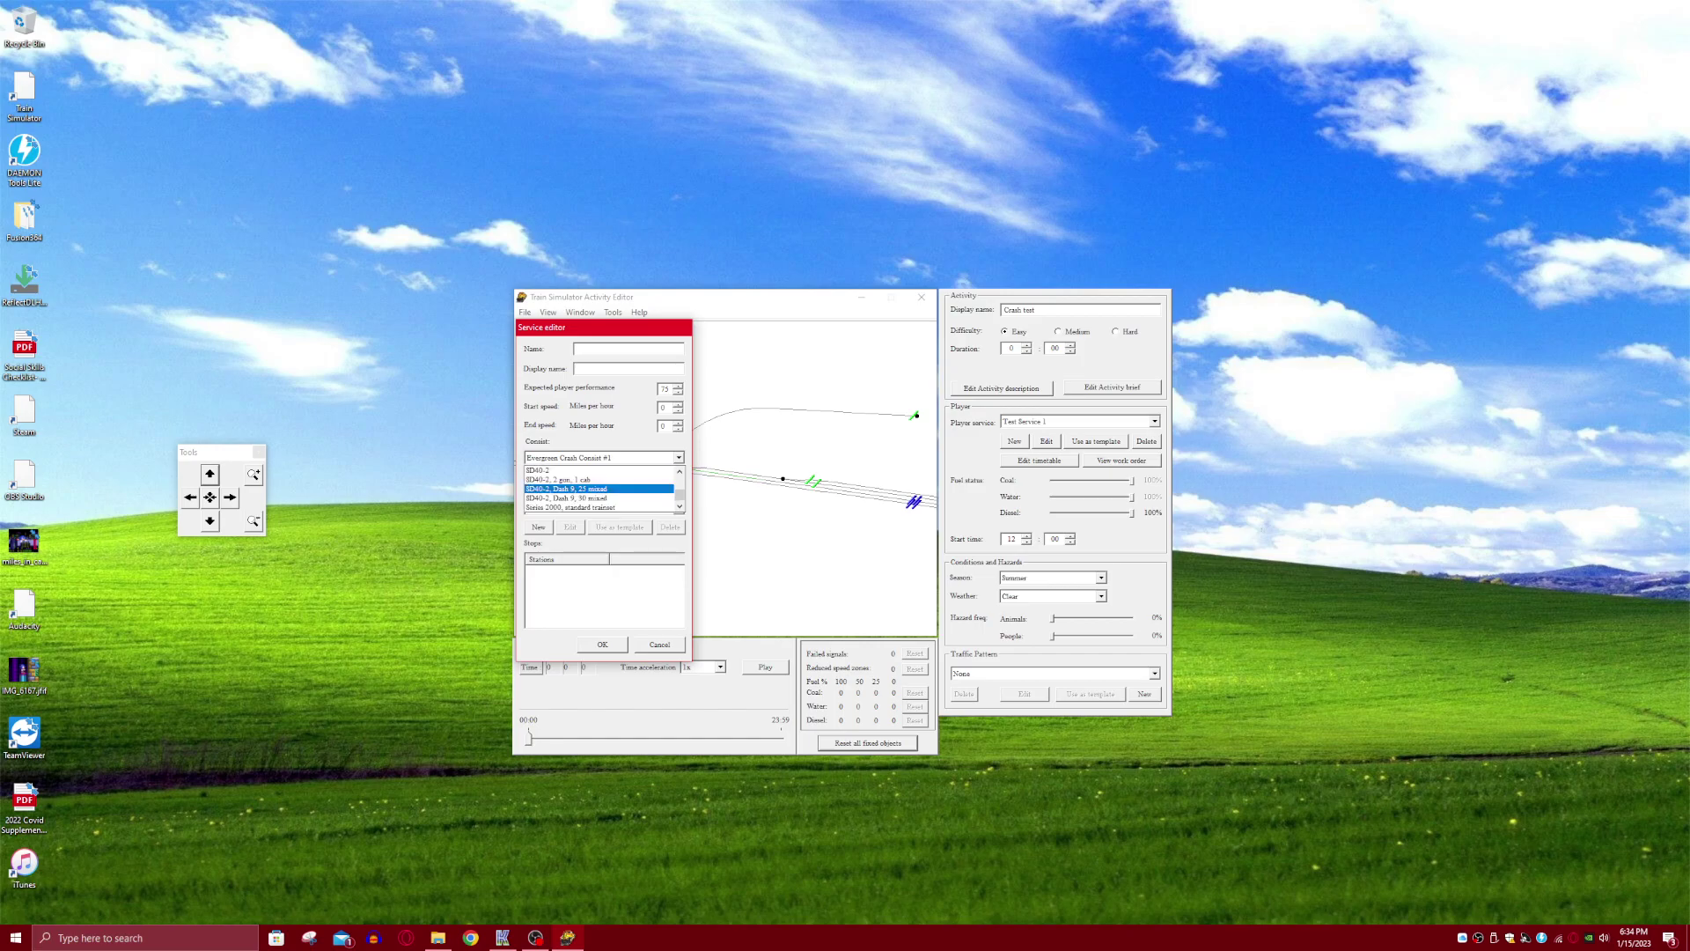
scroll(599, 489, "down", 1)
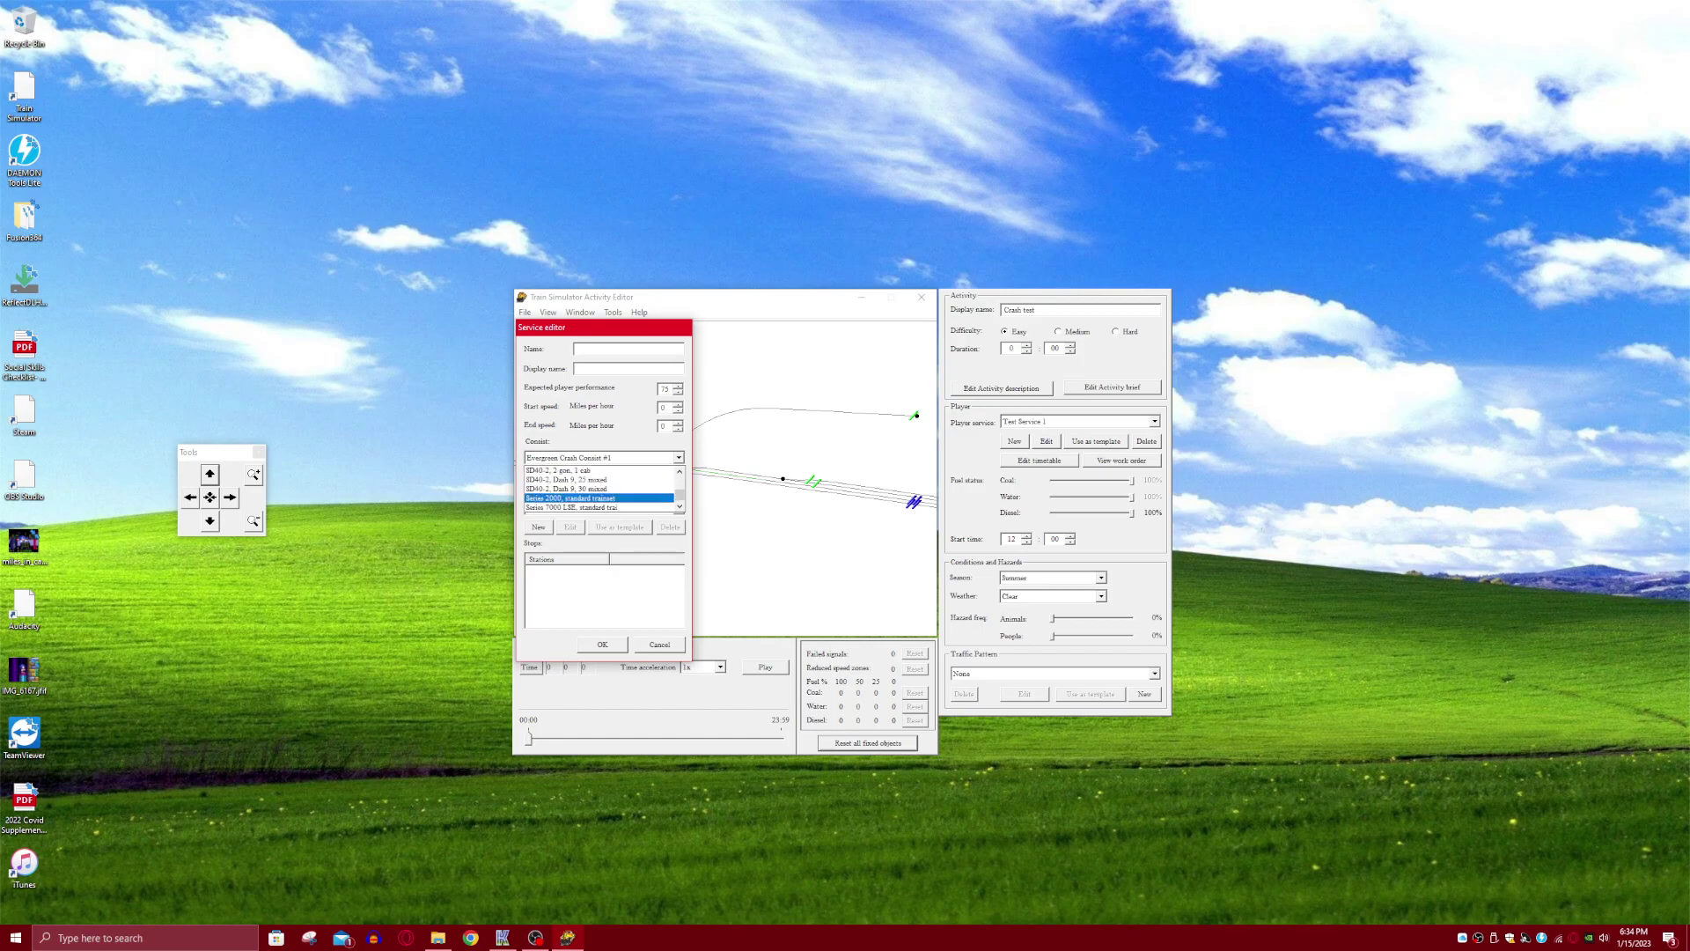
scroll(599, 489, "up", 10)
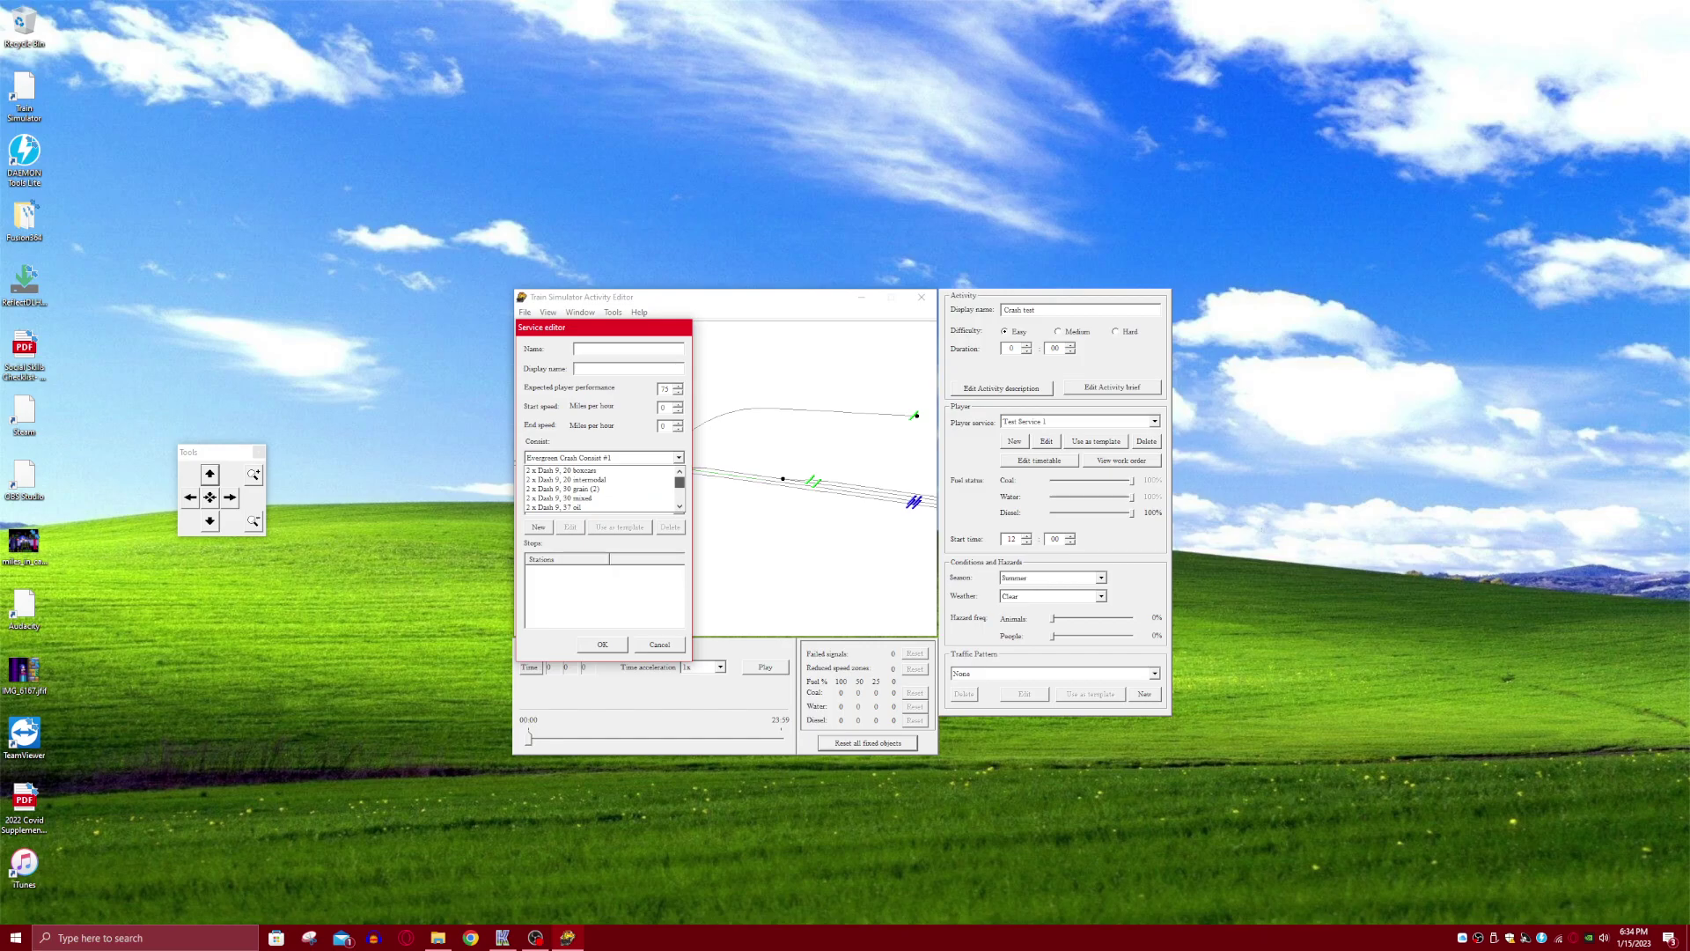
left_click(564, 489)
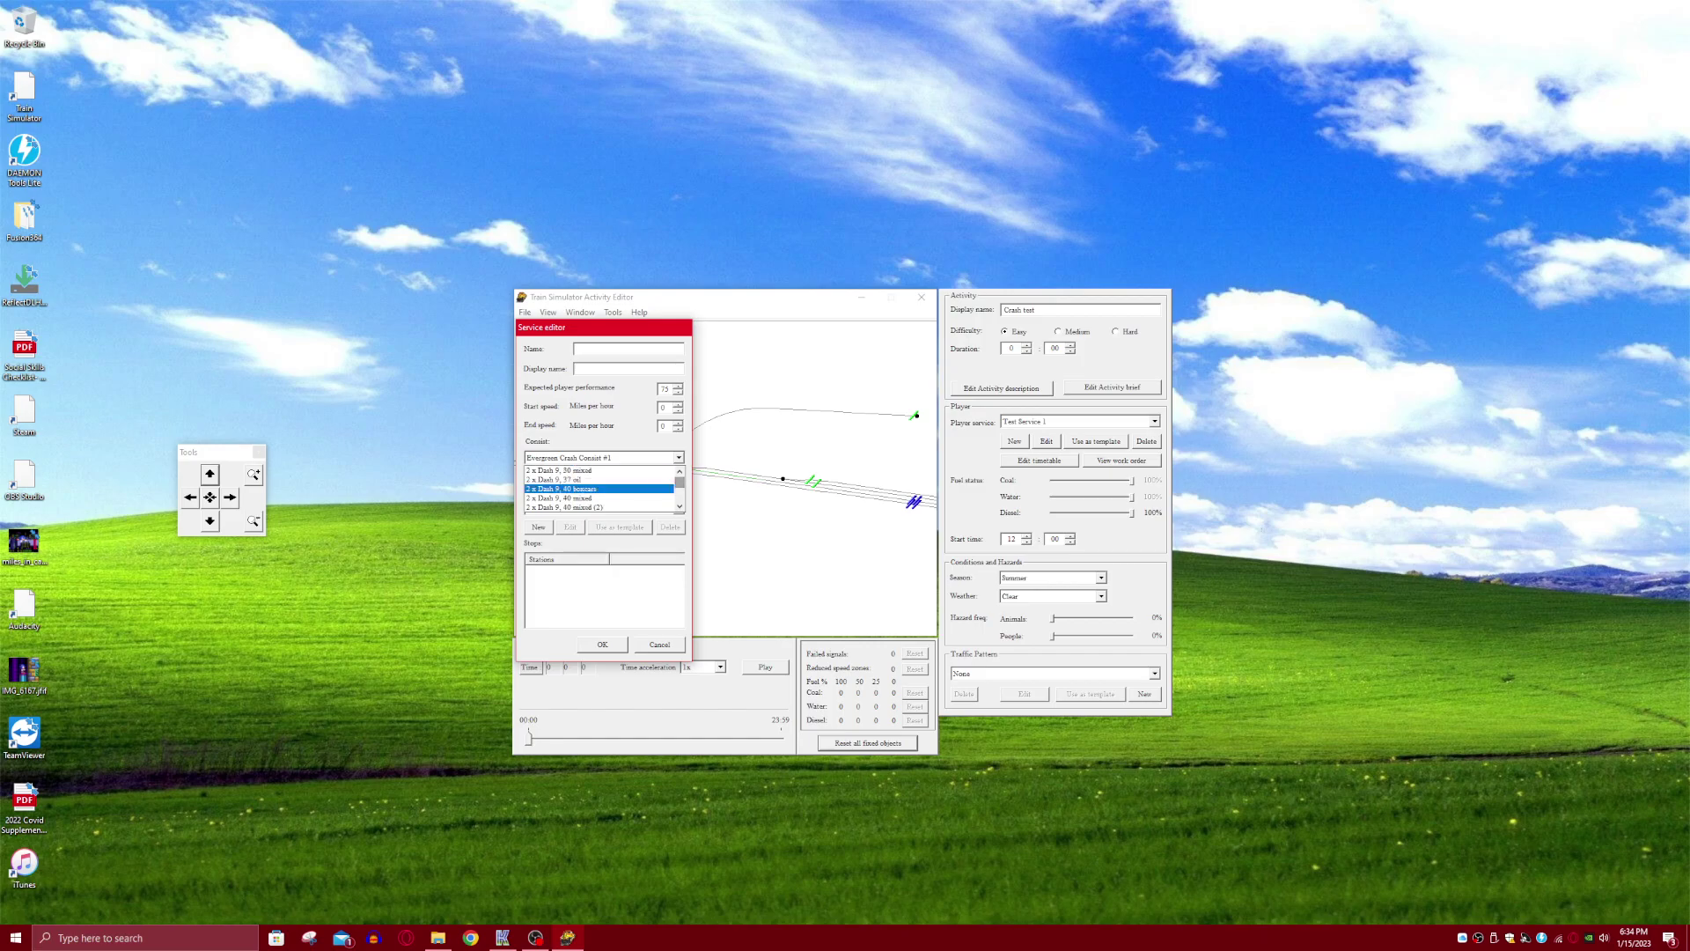
scroll(599, 488, "down", 1)
scroll(603, 489, "down", 4)
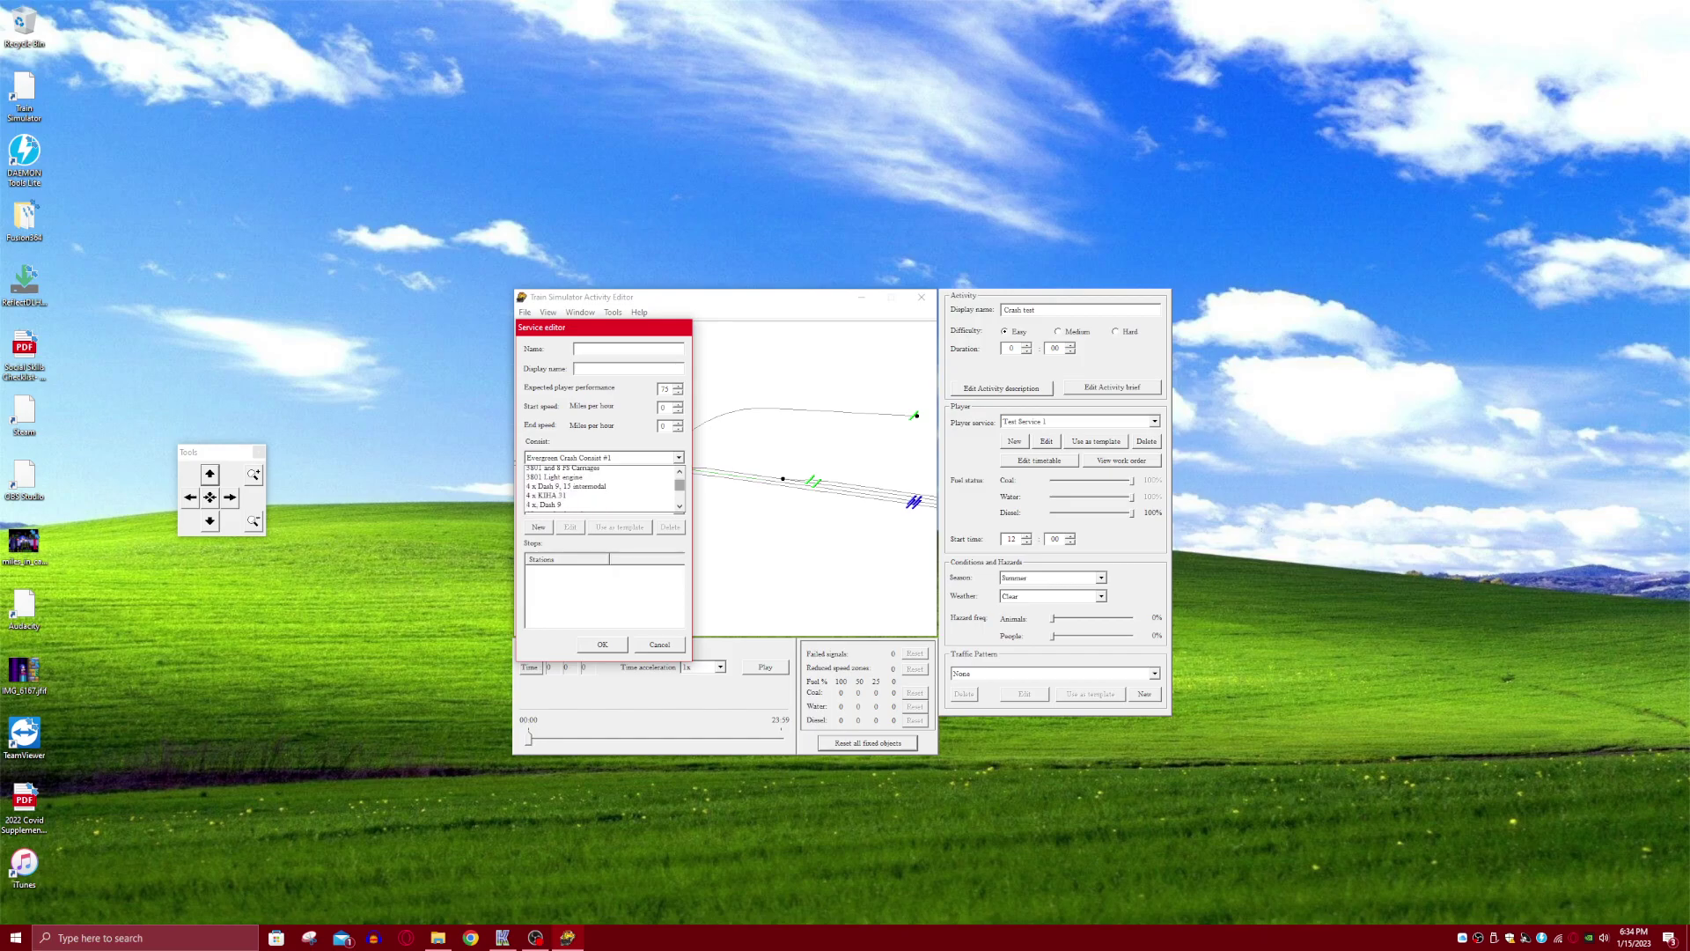
scroll(603, 489, "down", 3)
left_click(563, 484)
scroll(603, 488, "down", 1)
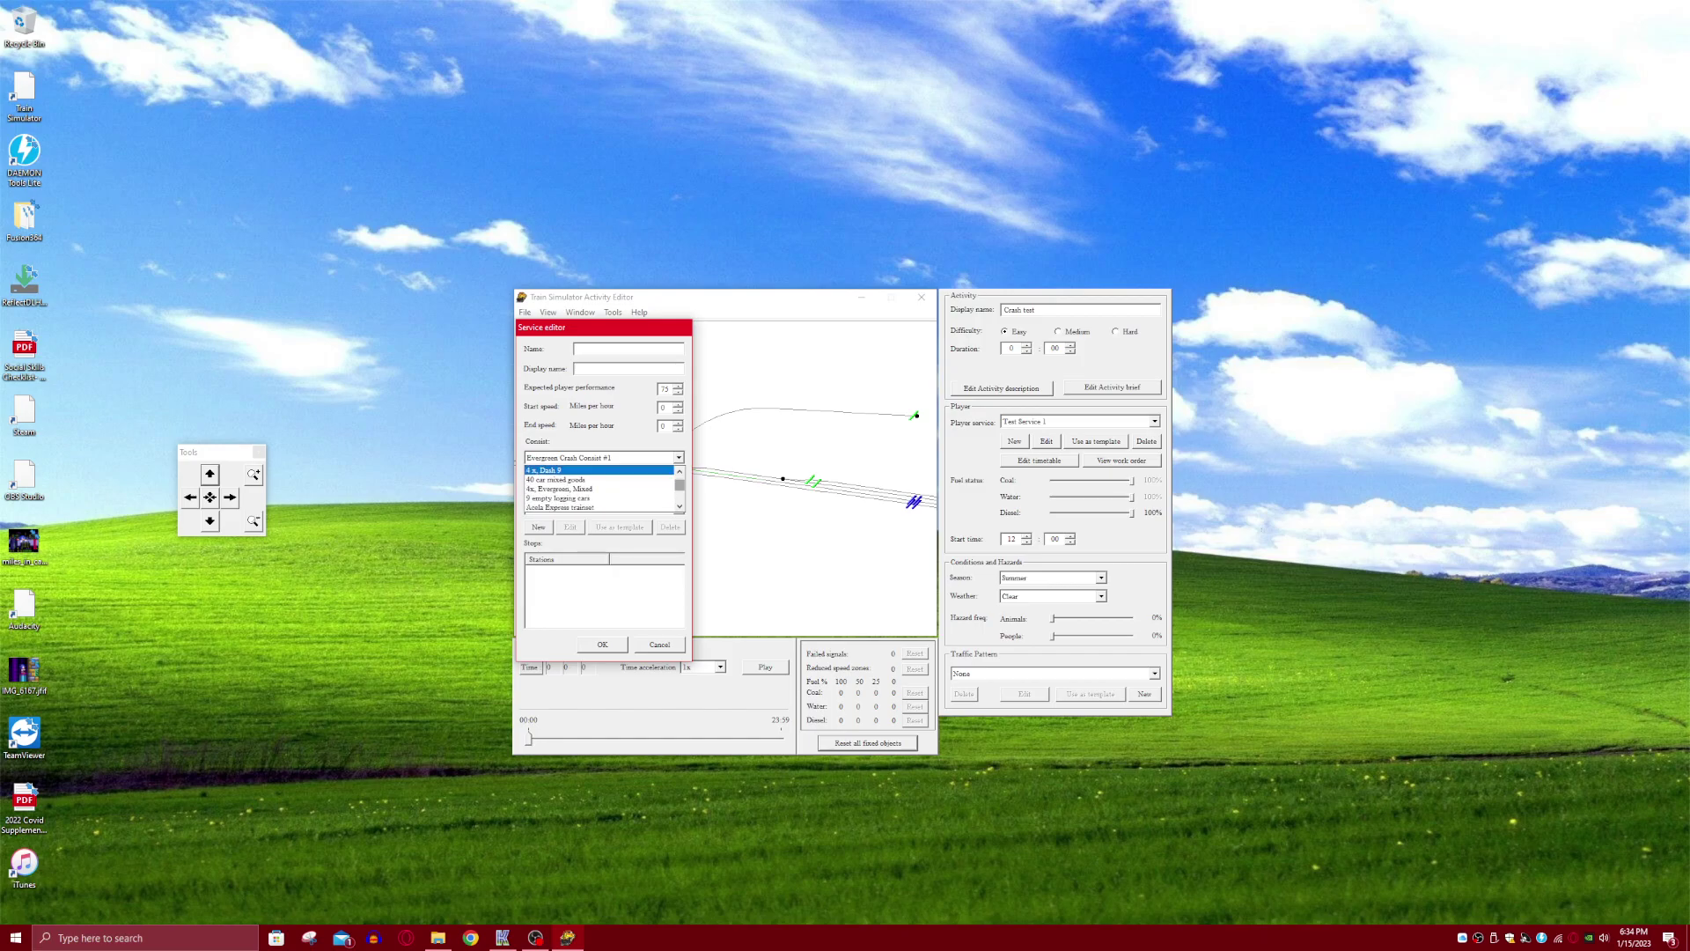
left_click(564, 497)
scroll(599, 495, "down", 2)
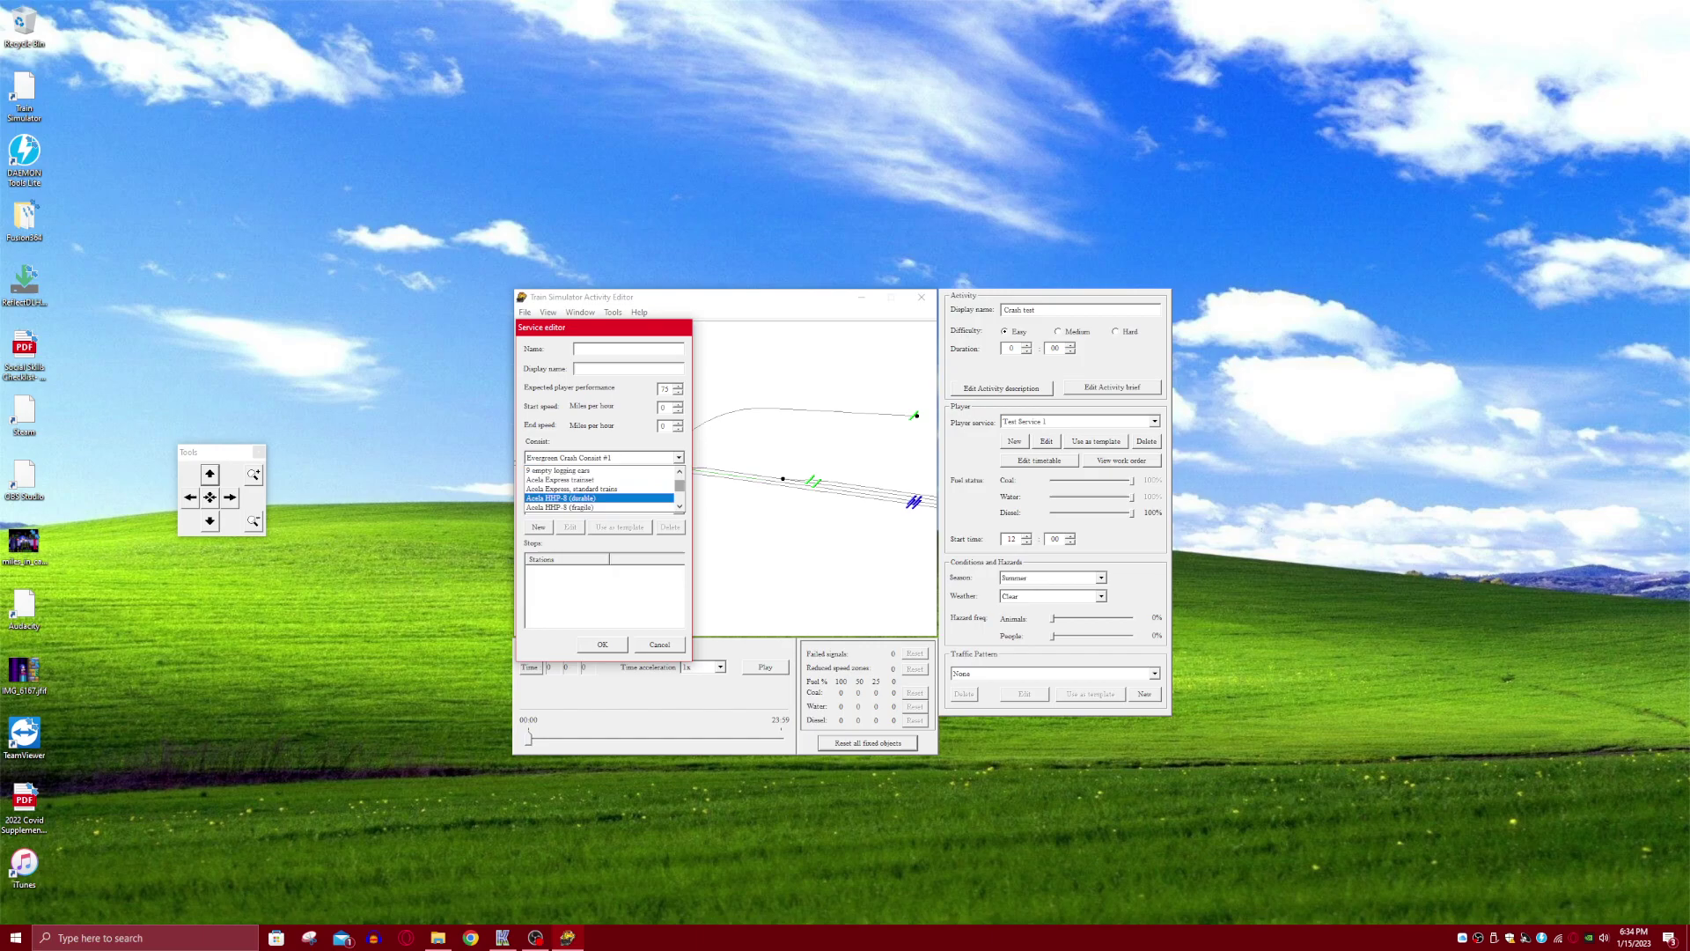
scroll(599, 488, "down", 1)
scroll(598, 487, "down", 1)
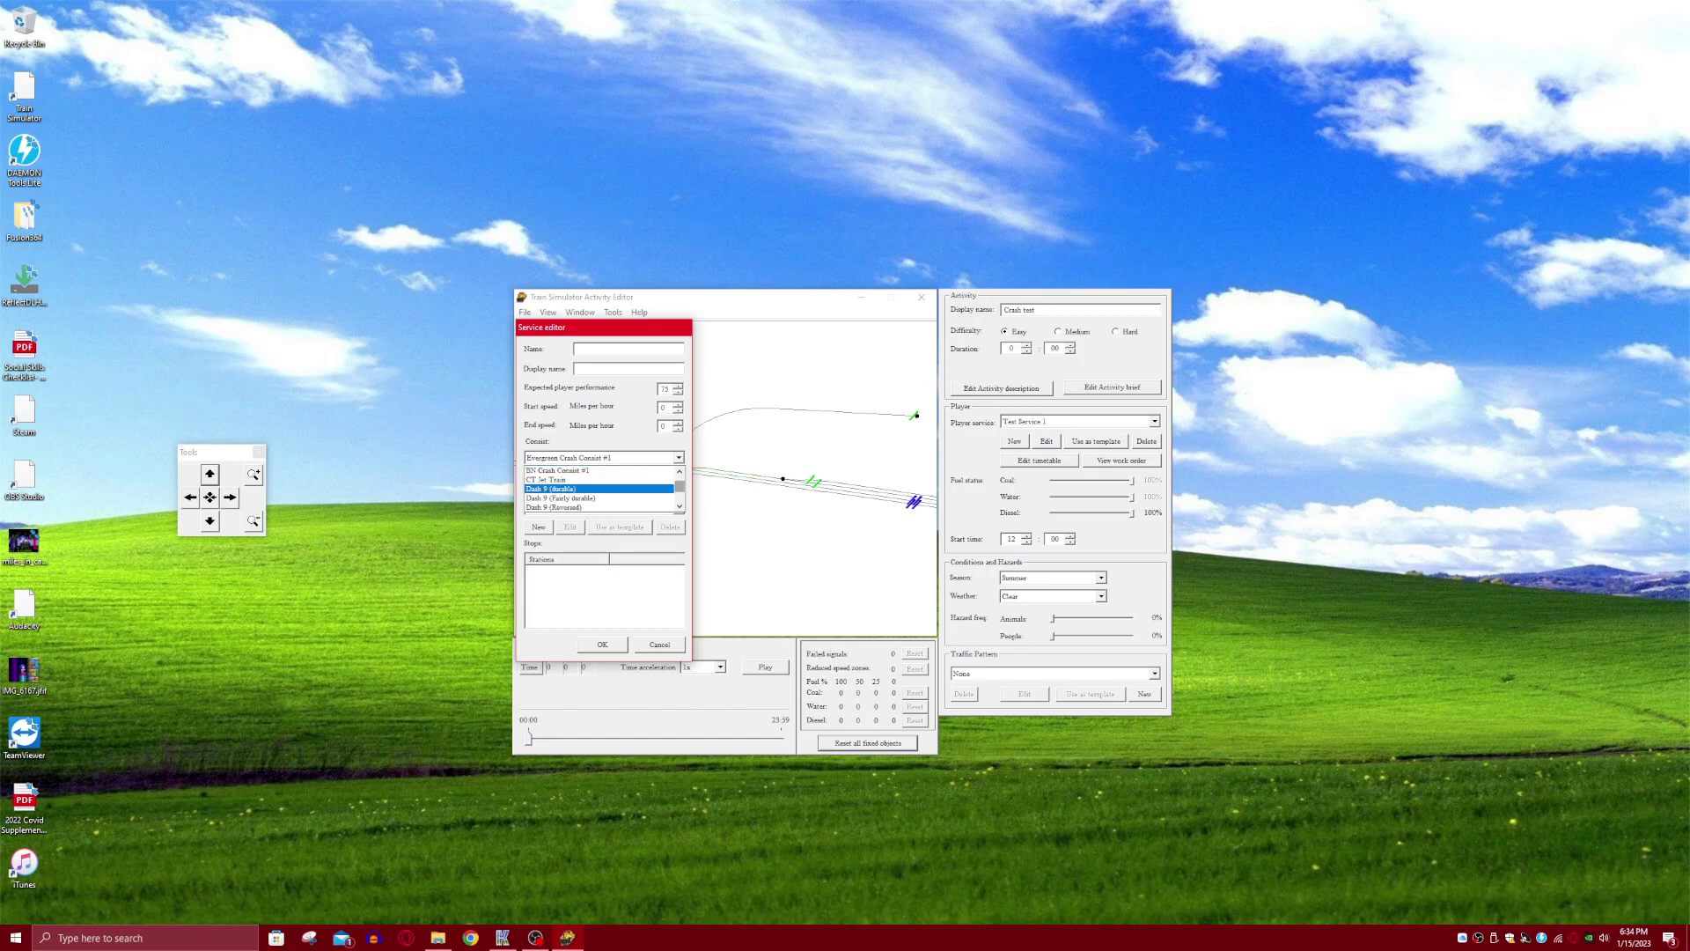
- Choose the CT Jet Train consist for the service, view it in the consist editor and close the editor
left_click(599, 479)
left_click(571, 479)
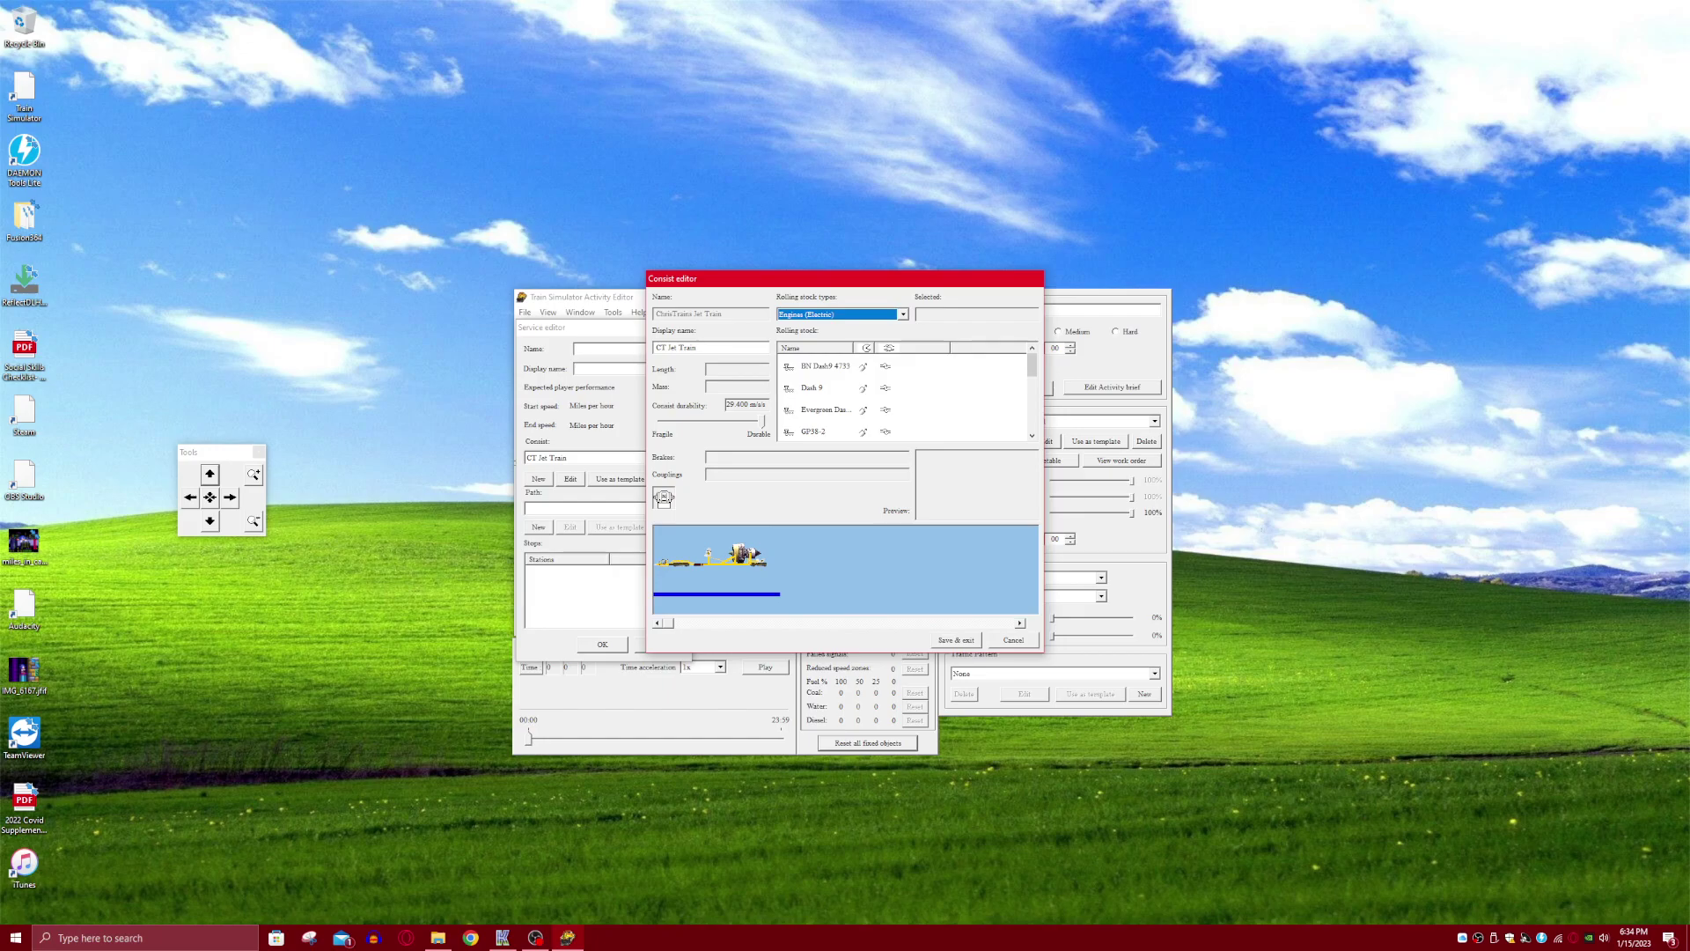
key("Escape")
key("Return")
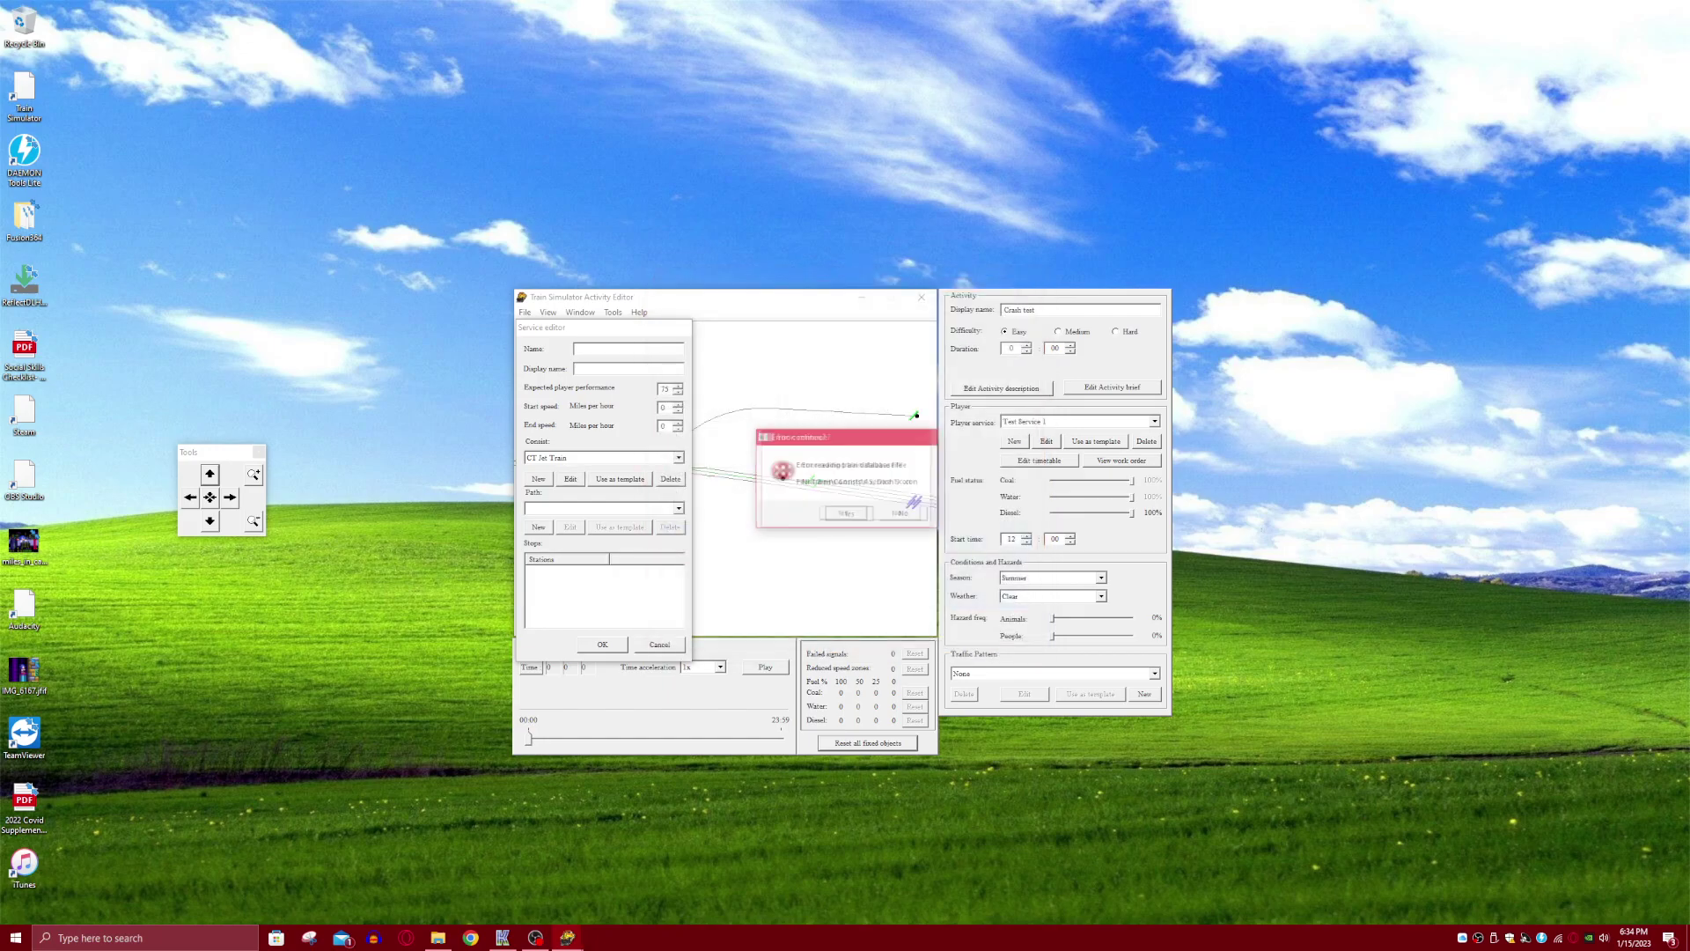
- Name the new service "Test Service 2" and copy that name into its display name
left_click_drag(604, 327, 631, 377)
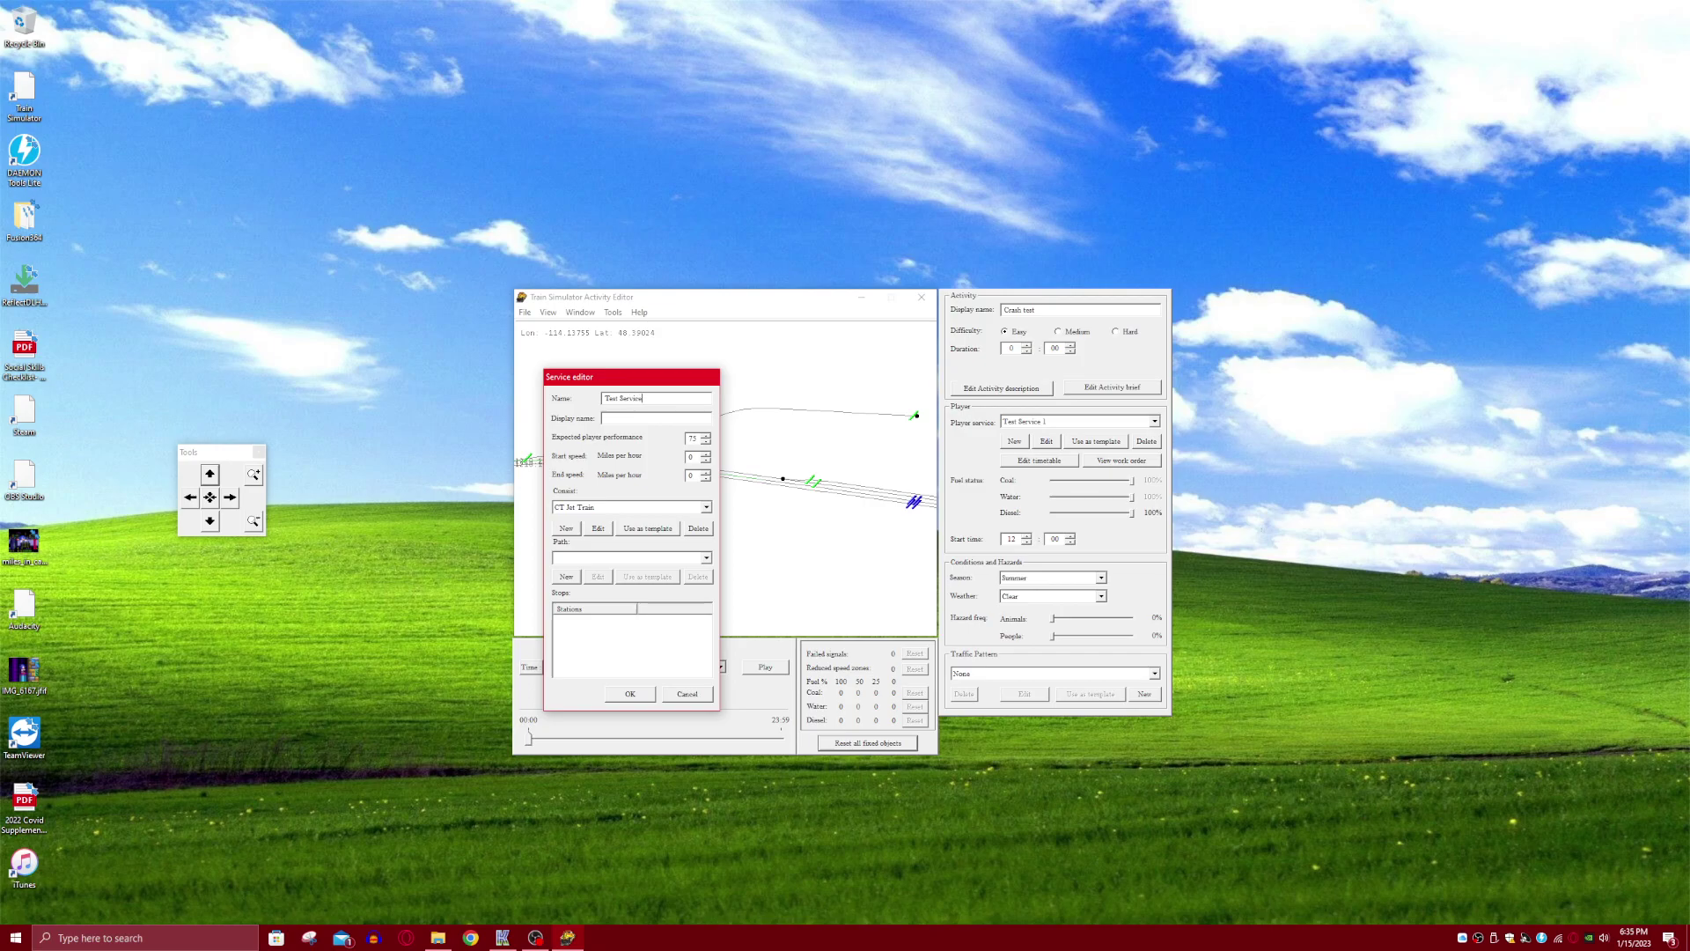
left_click_drag(651, 399, 603, 399)
key("ctrl+c")
right_click(636, 399)
key("Escape")
right_click(645, 417)
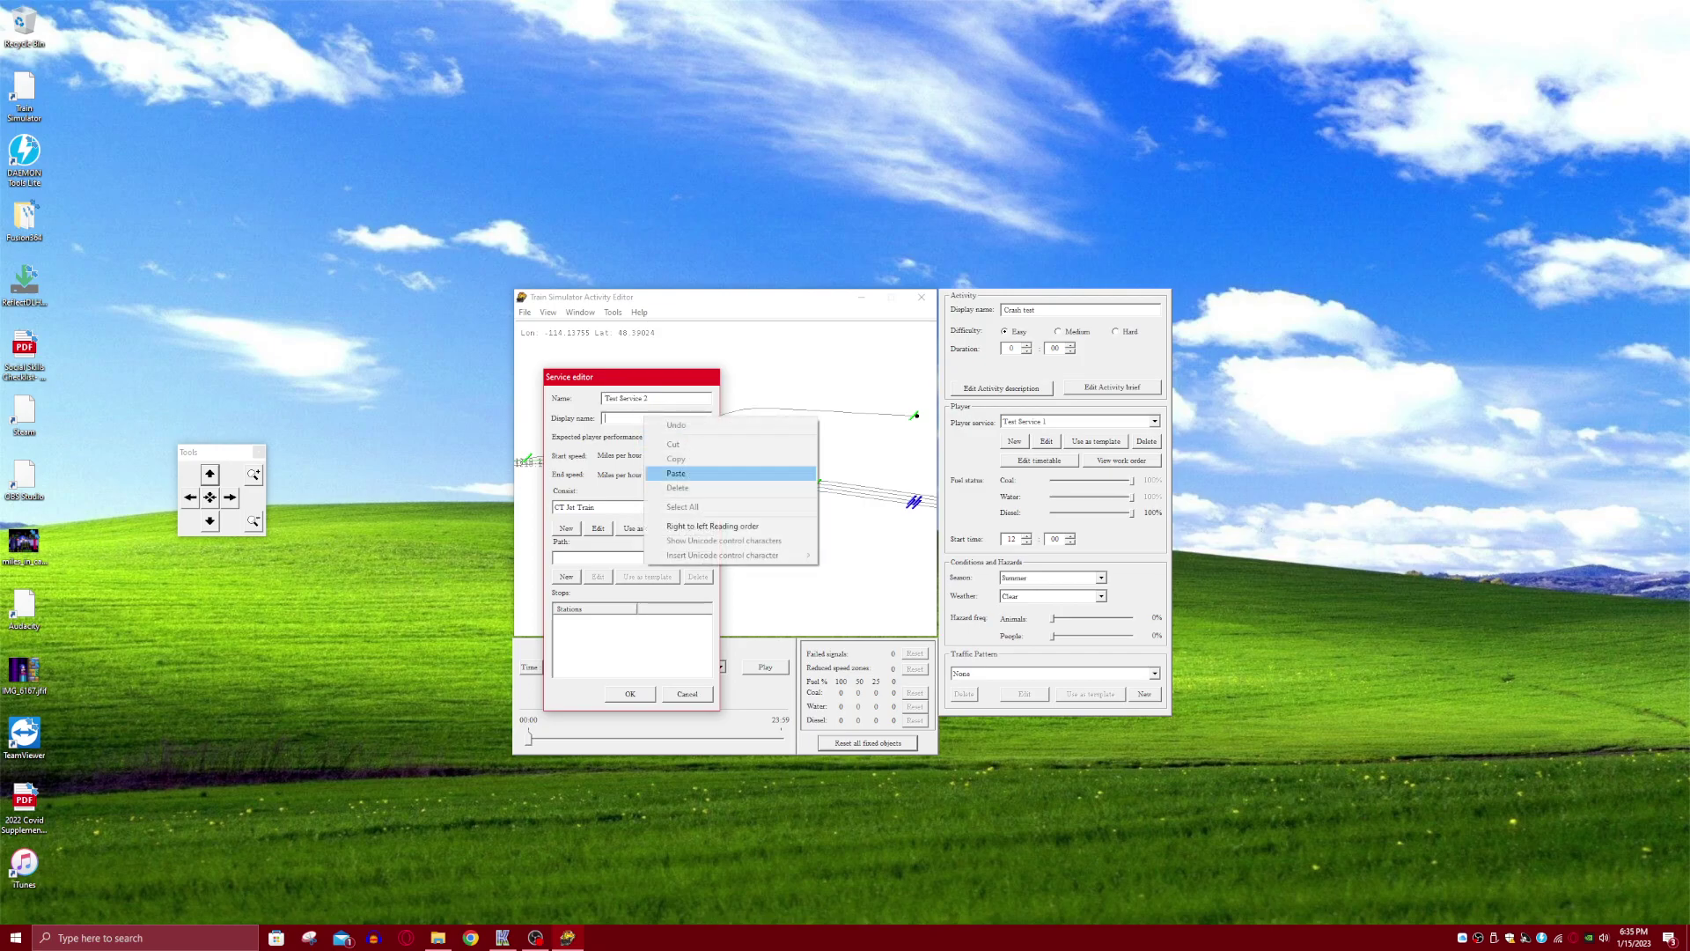
left_click(676, 473)
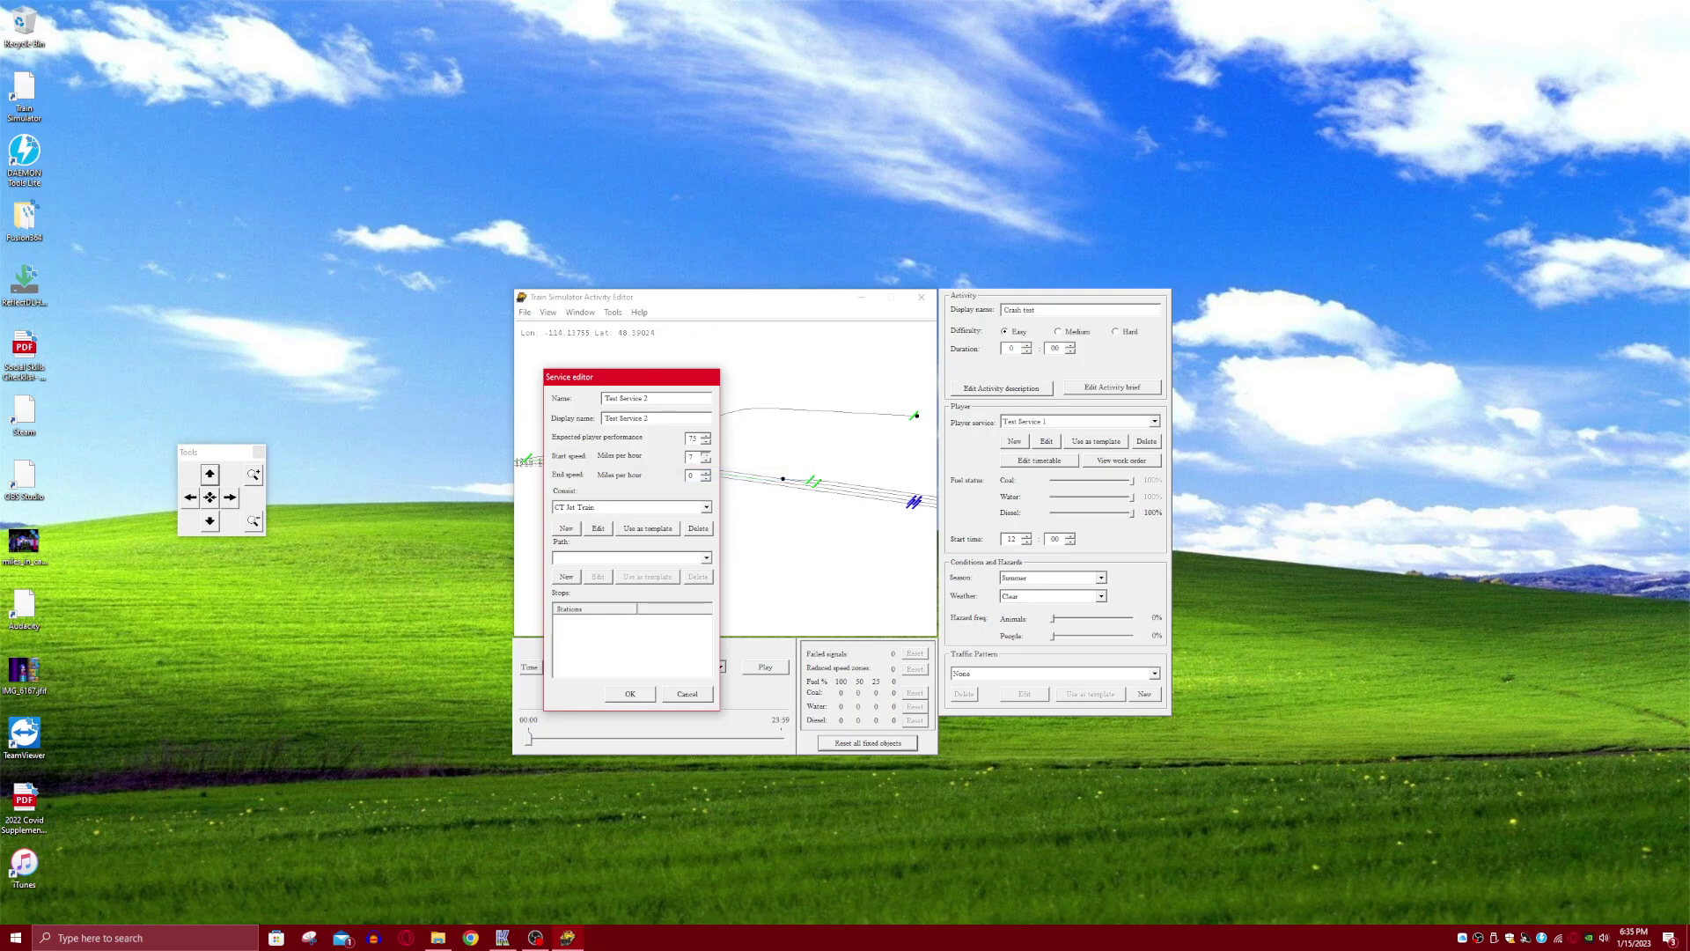
- Set the start speed of the new service to 100 miles per hour
left_click(706, 454)
left_click(706, 455)
left_click(706, 454)
left_click(707, 454)
- Create a new path for the service with "Test path 2" as both its name and display name
left_click(566, 576)
left_click_drag(836, 411, 681, 528)
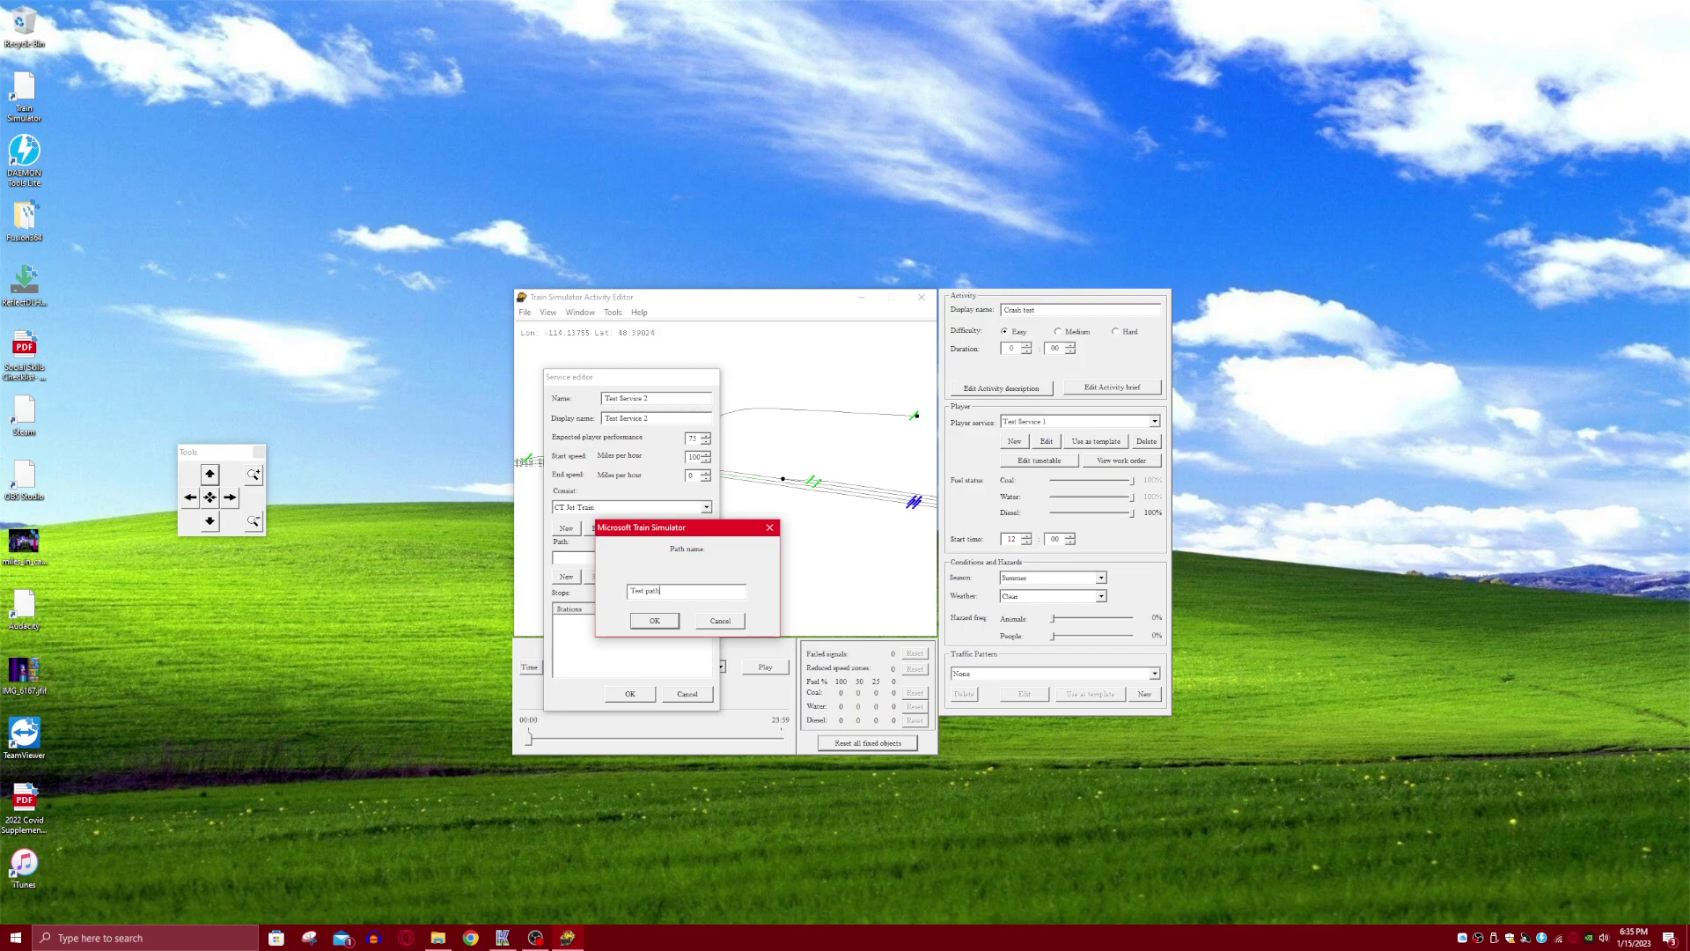
left_click_drag(671, 592, 627, 591)
right_click(640, 590)
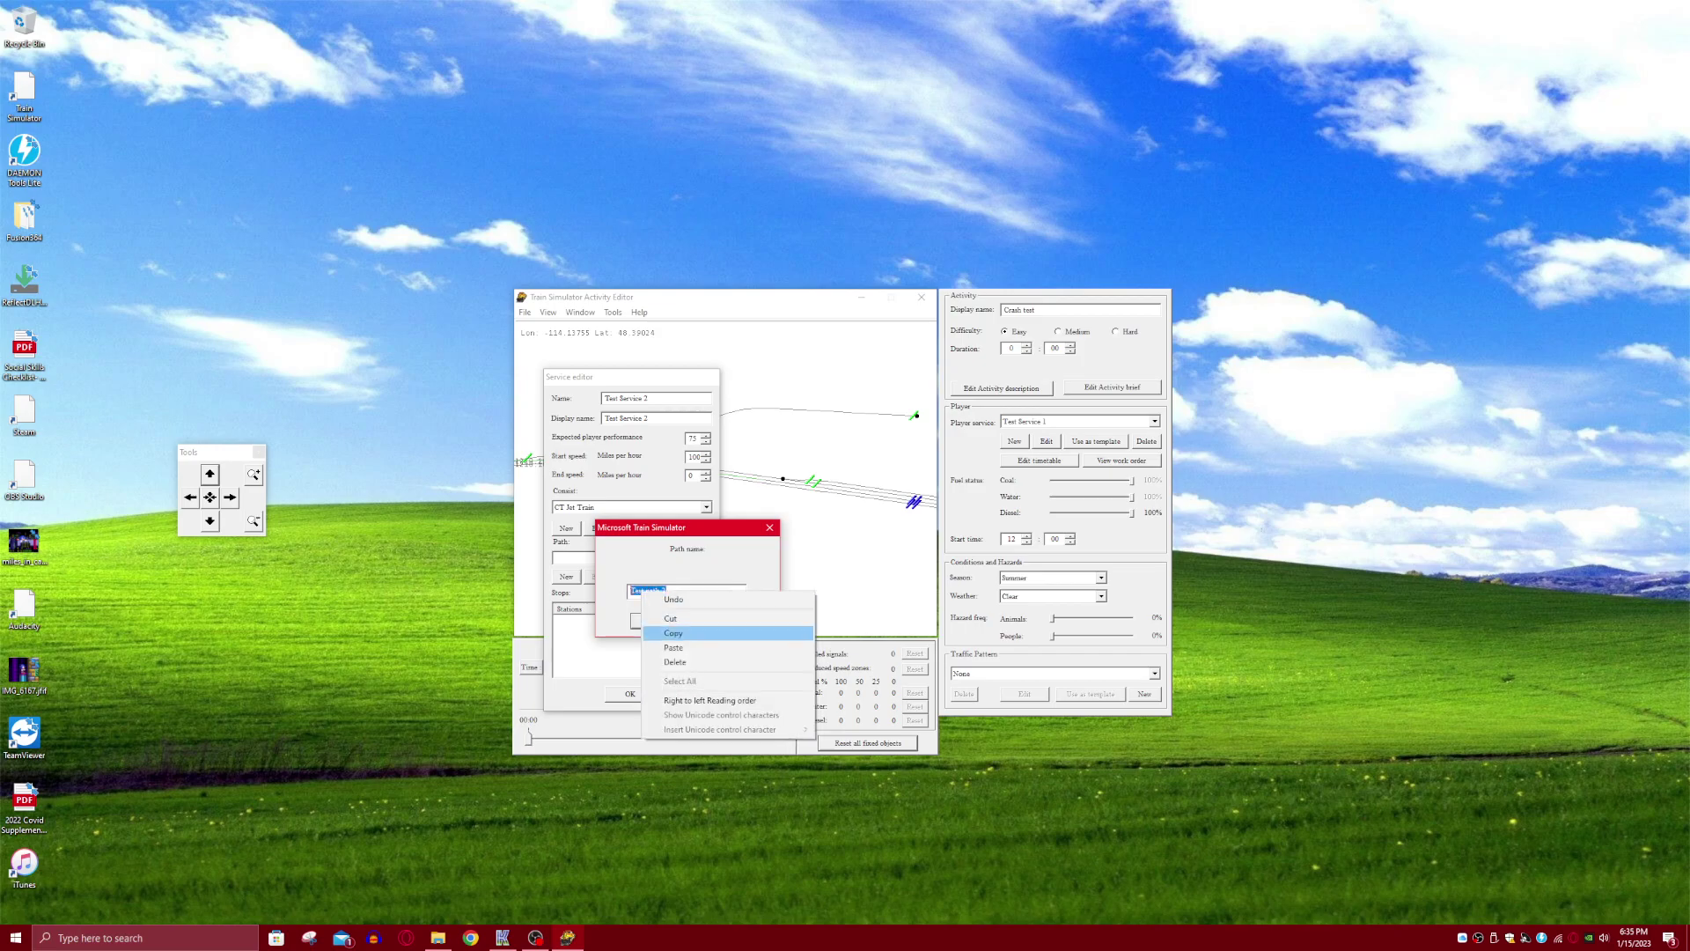
left_click(661, 633)
left_click(654, 622)
right_click(792, 477)
left_click(819, 531)
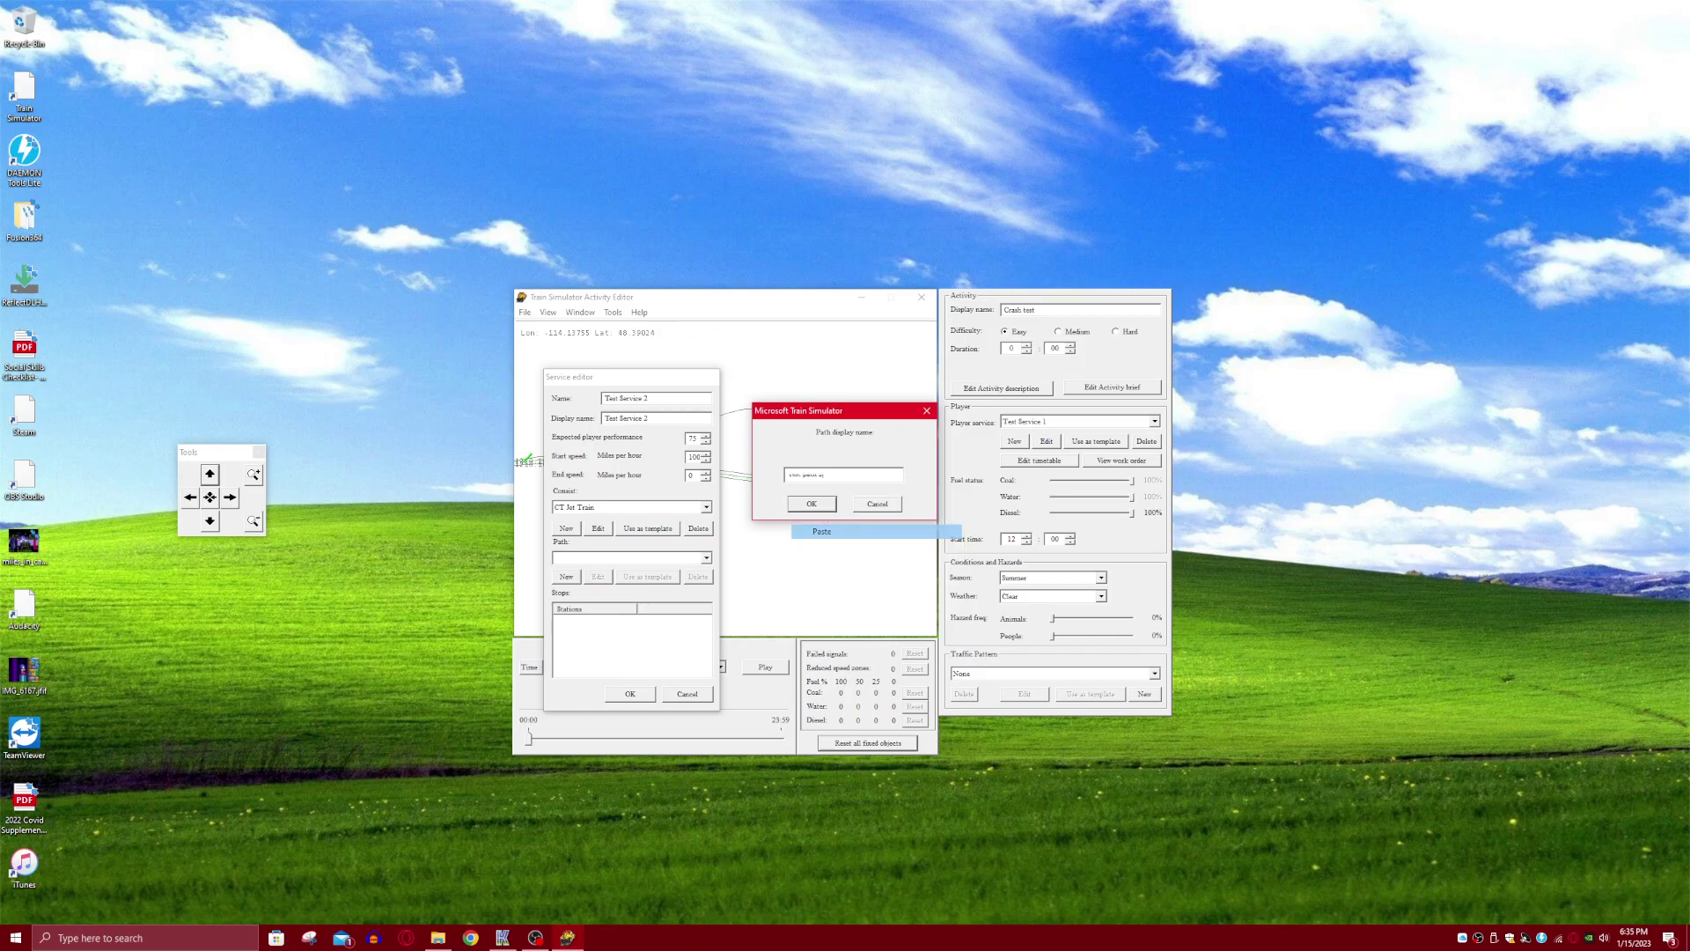
left_click(811, 505)
- Place the start point of the new path just east of the switch where the parallel tracks fan out
left_click_drag(836, 369, 336, 472)
left_click_drag(581, 493, 1652, 150)
left_click_drag(581, 529, 970, 372)
left_click_drag(641, 528, 641, 486)
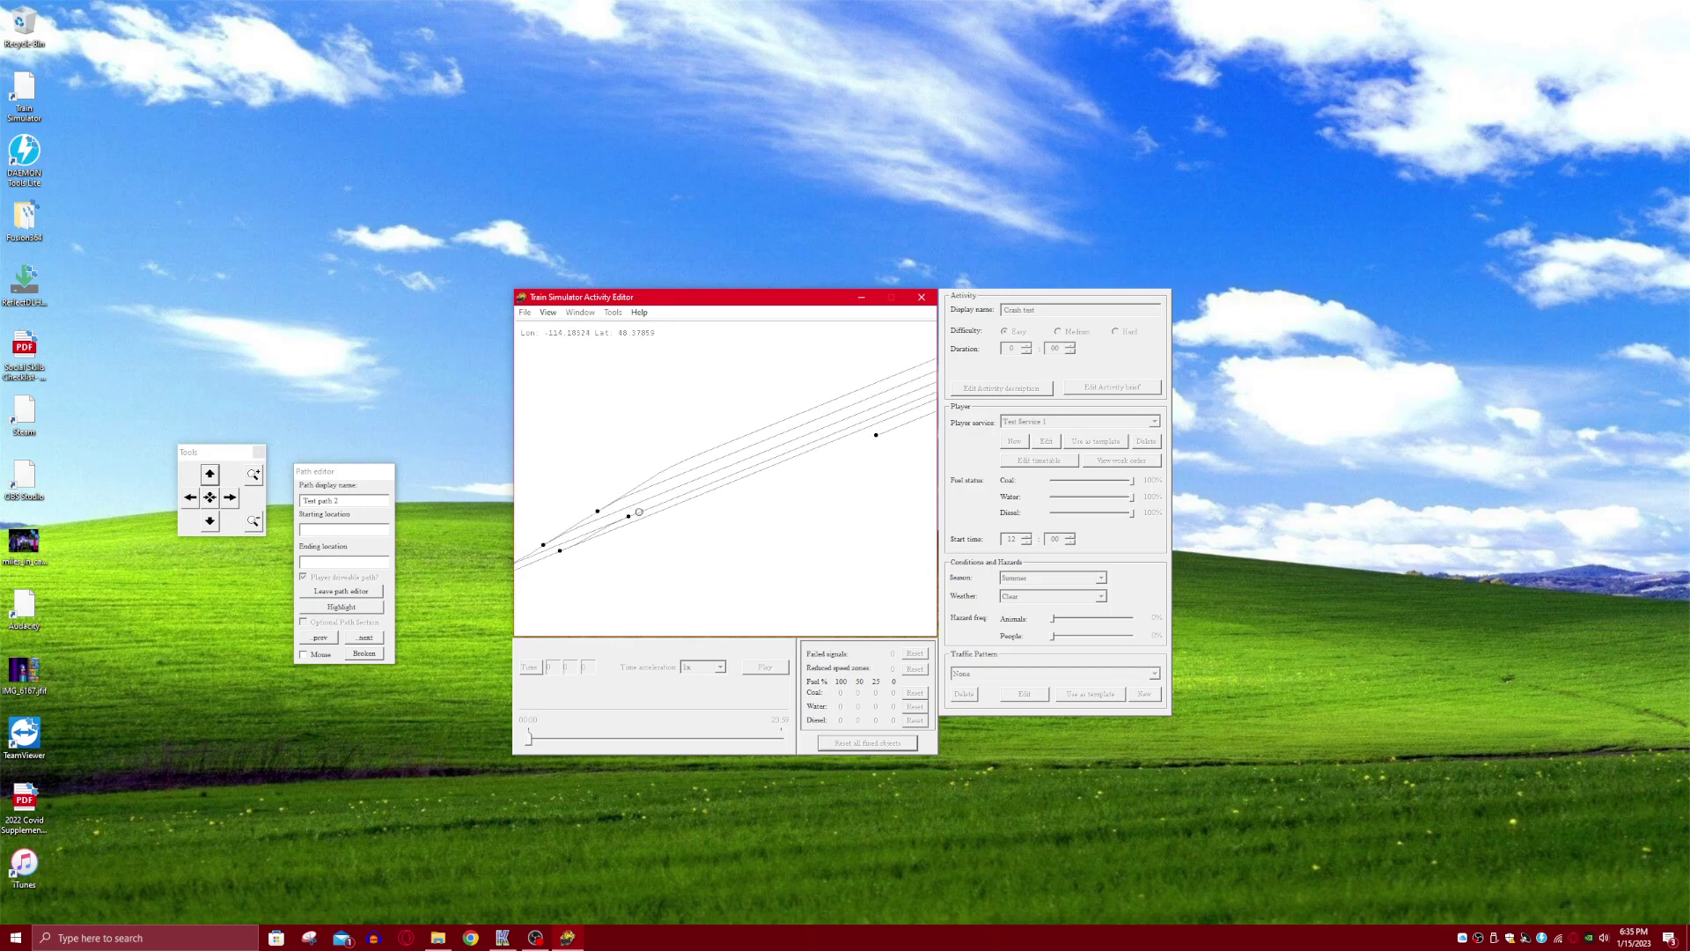
right_click(643, 510)
left_click(644, 515)
right_click(640, 511)
left_click(698, 690)
- Set the path's starting location to "test 2", then leave the path editor and accept the path for the service
left_click(331, 530)
type("t")
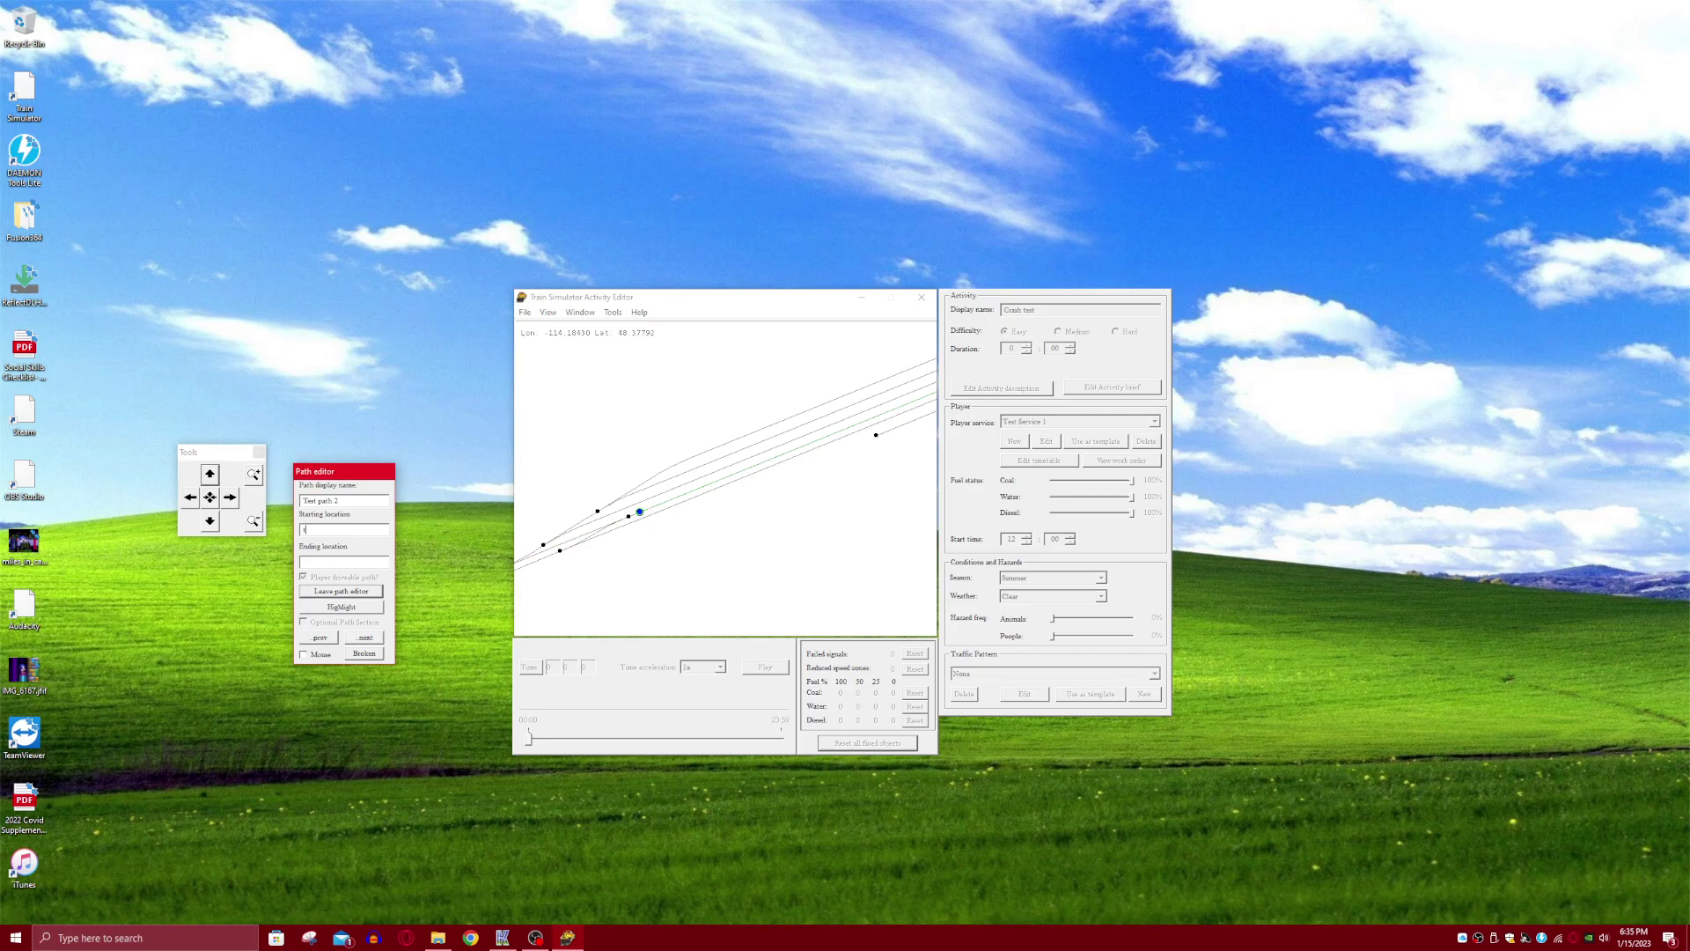
type("est 2")
left_click(342, 591)
left_click(796, 512)
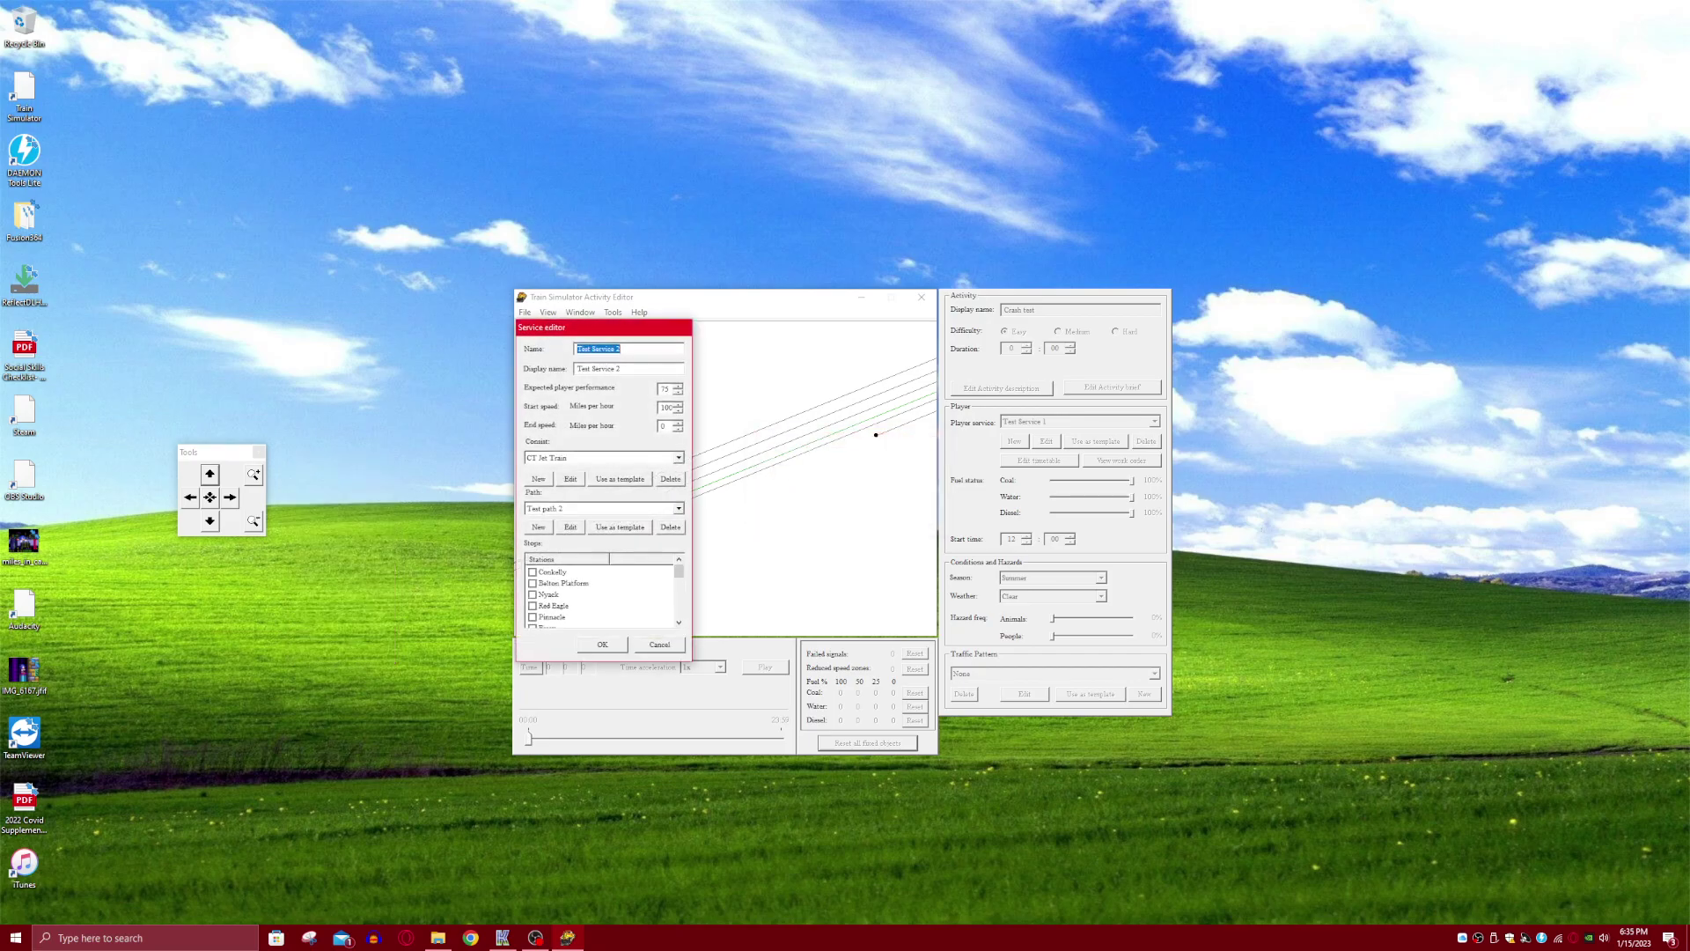
- Add Red Eagle as a stop of Test Service 2, accept the service and close the Tools palette
left_click(532, 606)
left_click(603, 645)
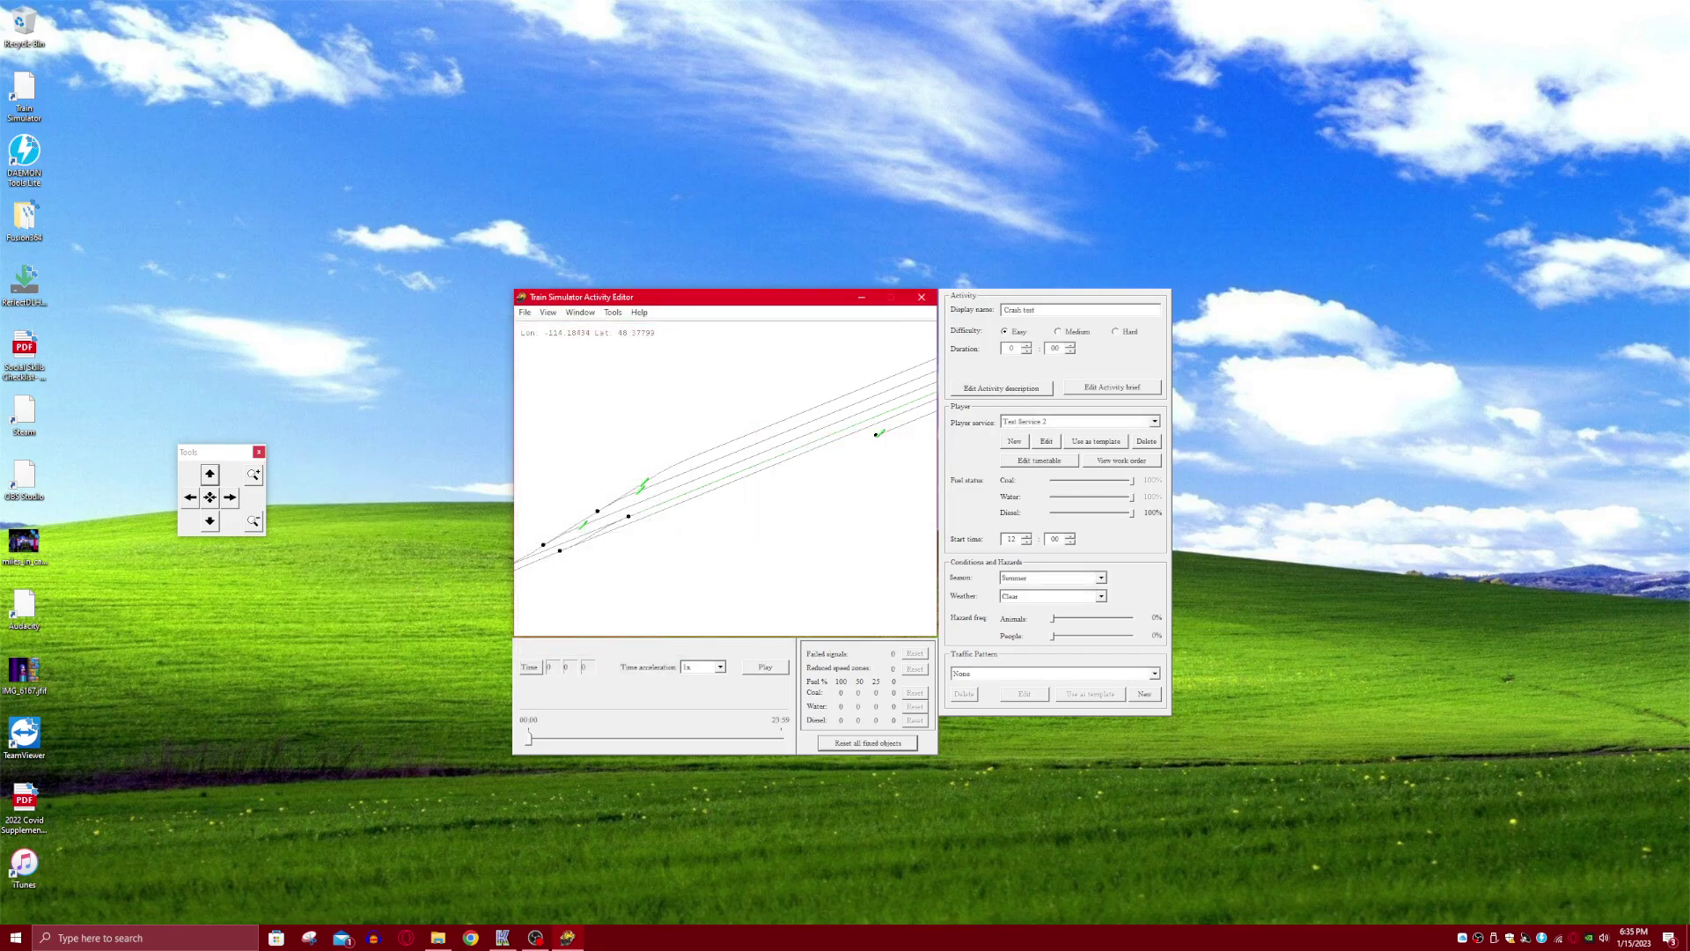
left_click(258, 452)
- Set the activity's player service to Test Service 1
left_click(1014, 441)
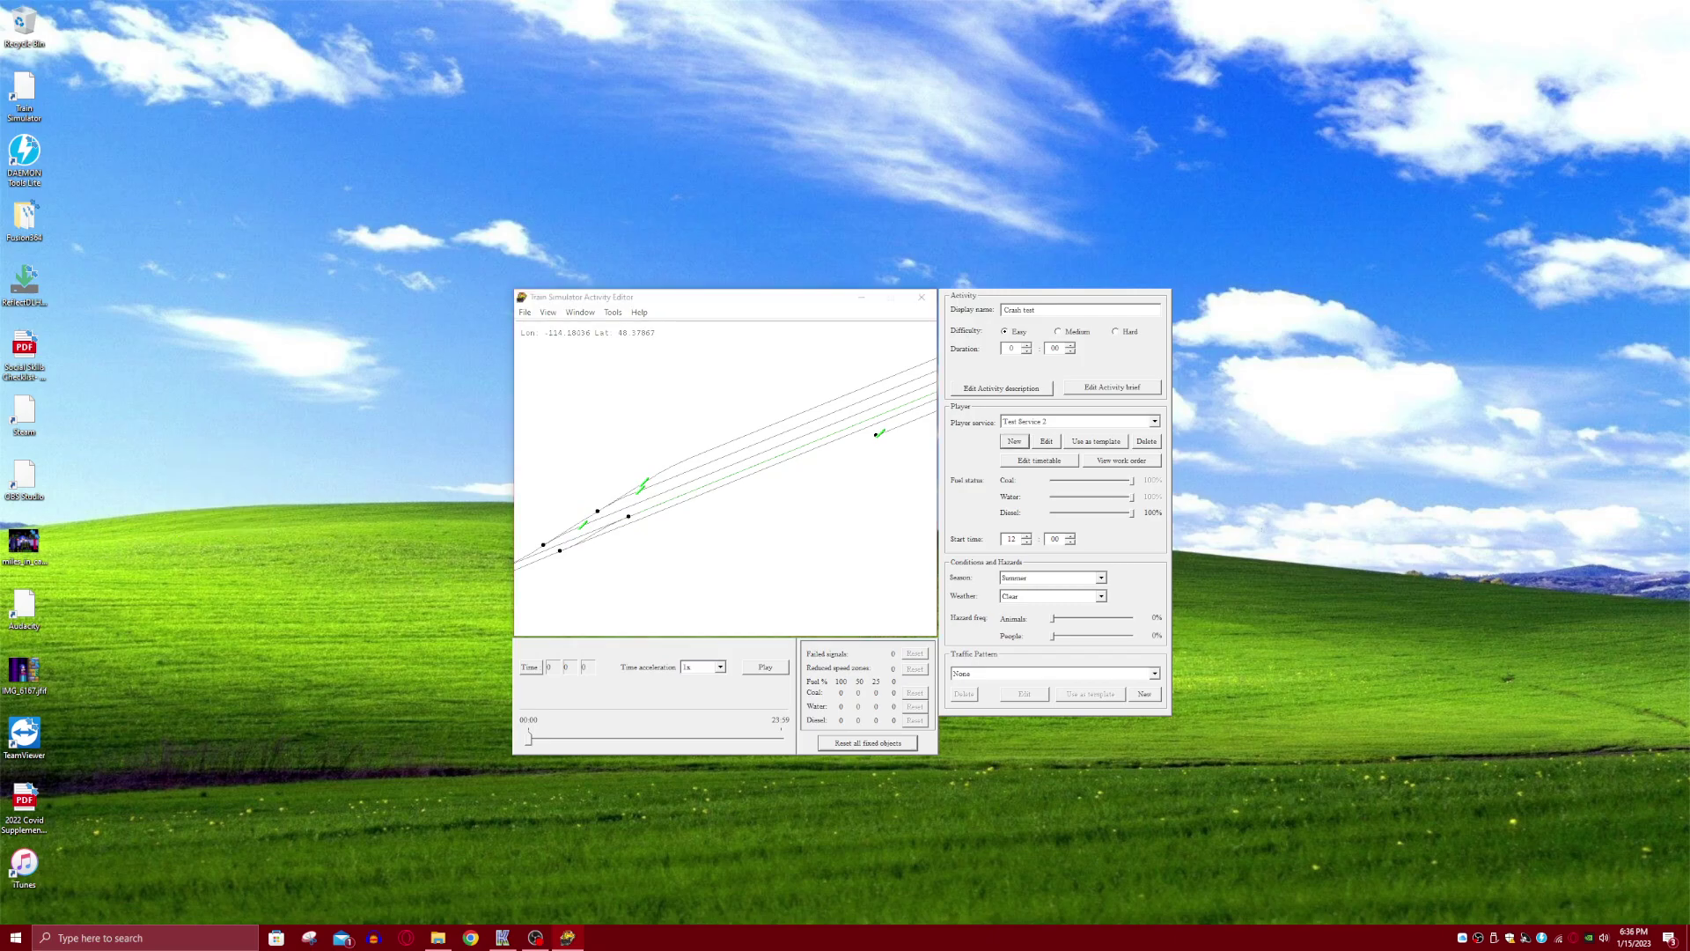
left_click(1155, 421)
scroll(1078, 462, "up", 4)
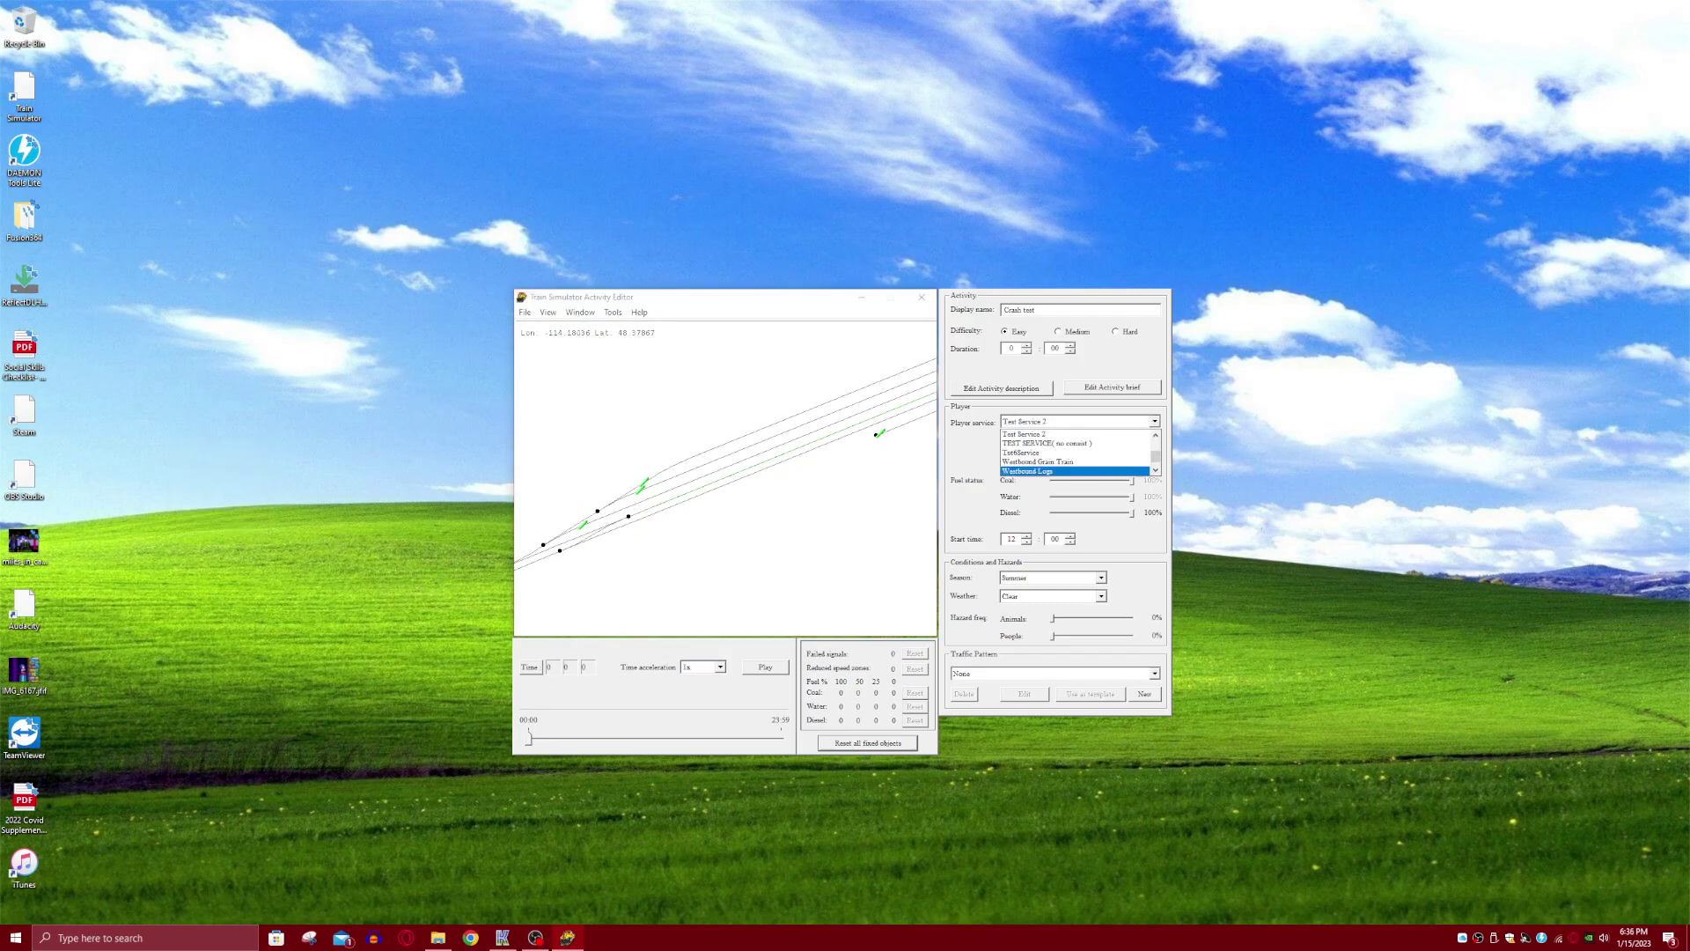
scroll(1078, 455, "down", 3)
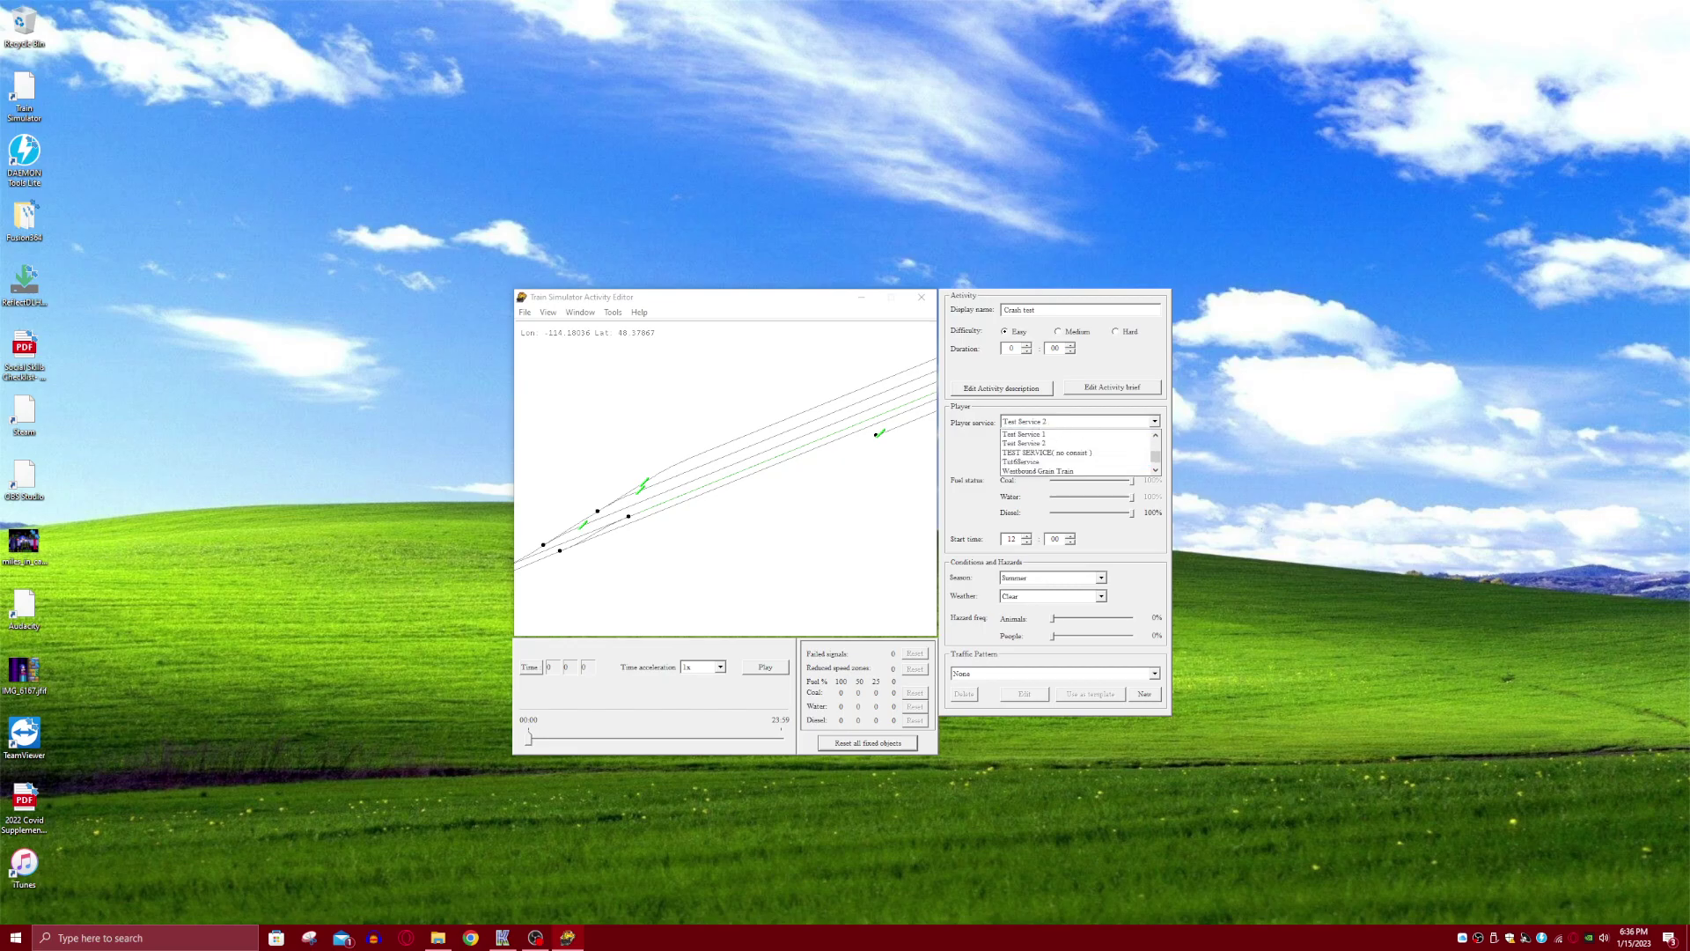
scroll(1079, 459, "up", 1)
key("Return")
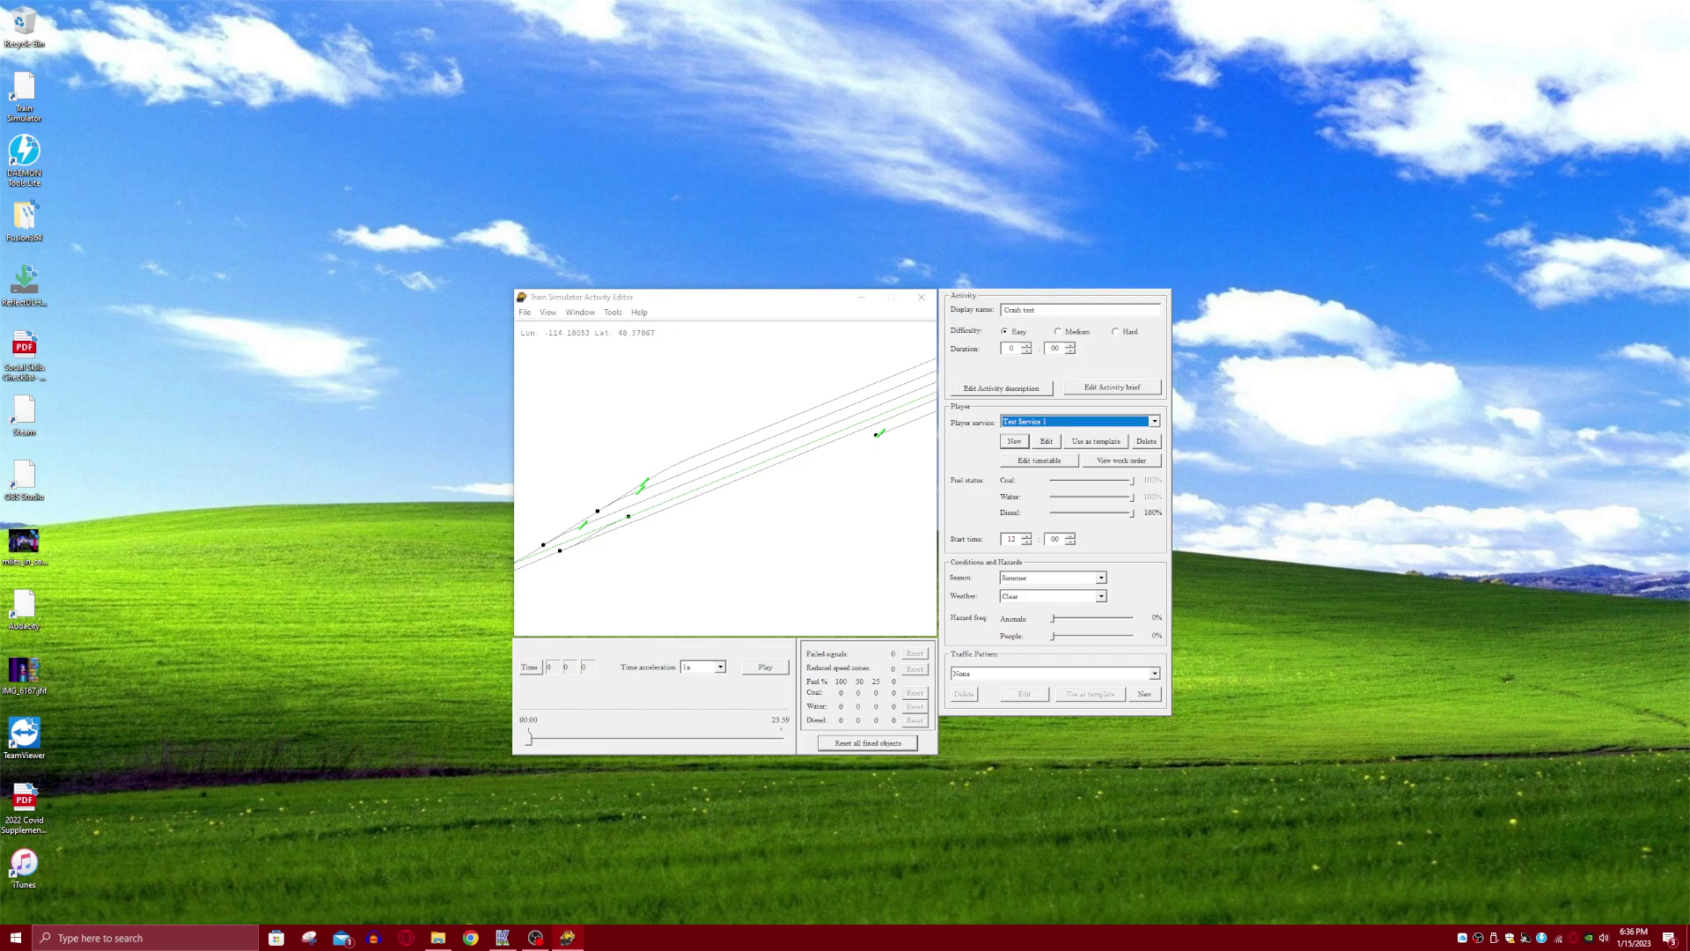
- Create a new traffic pattern with "MSTS test crash" as both its name and display name
left_click(1145, 694)
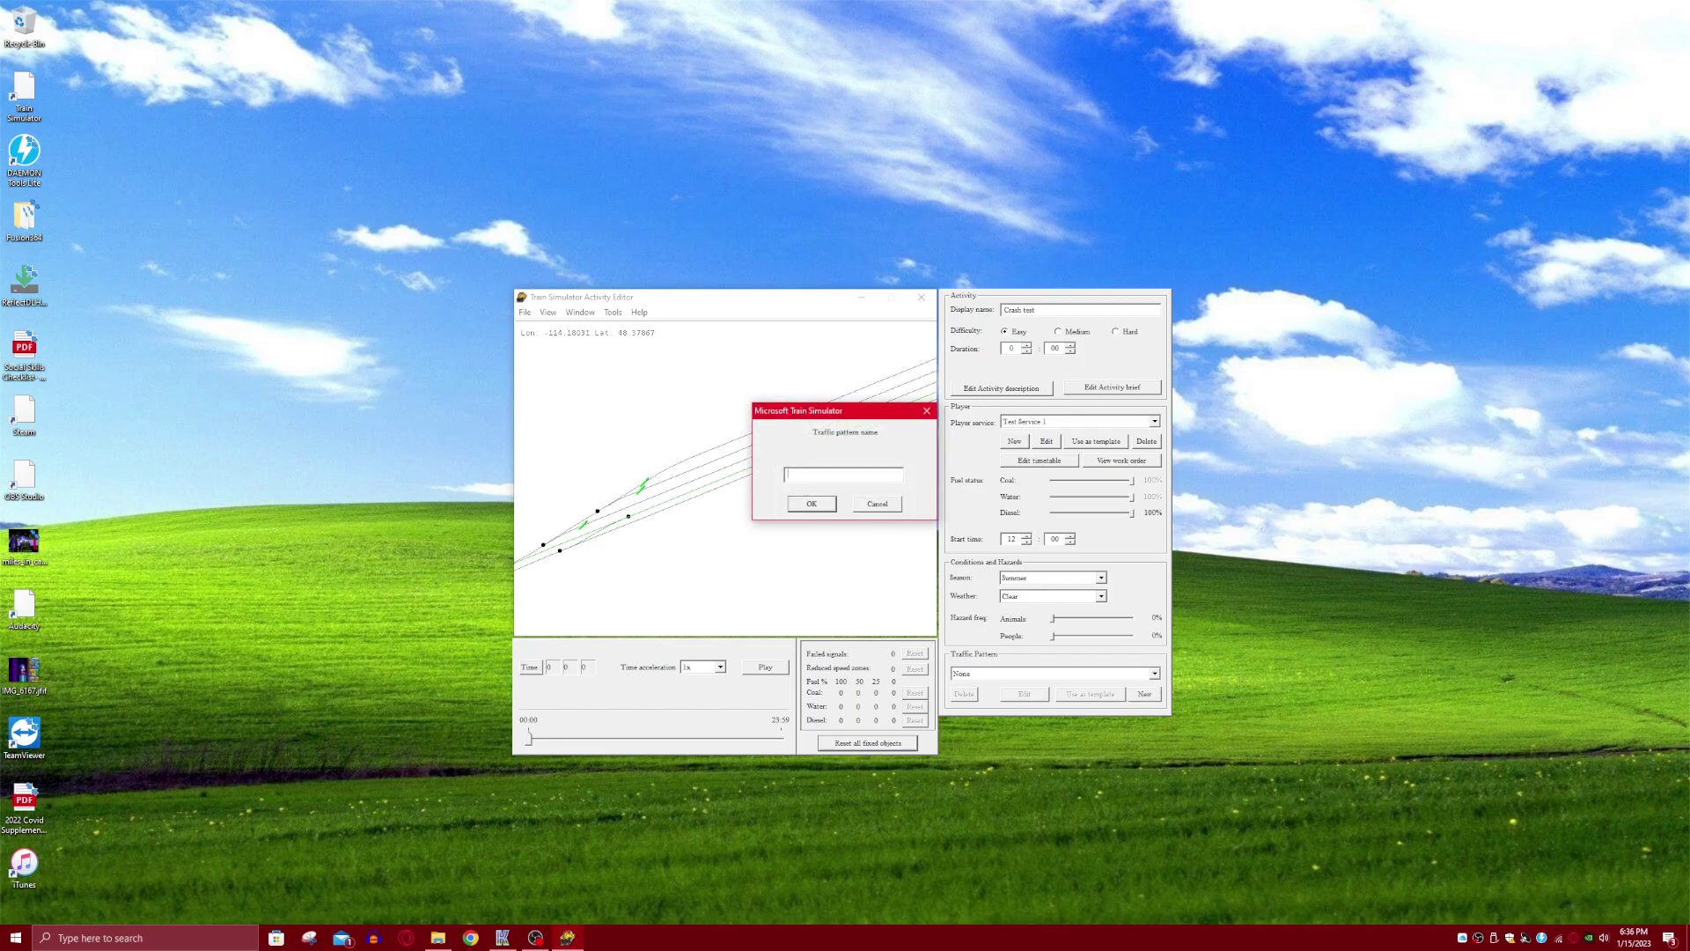
left_click(926, 410)
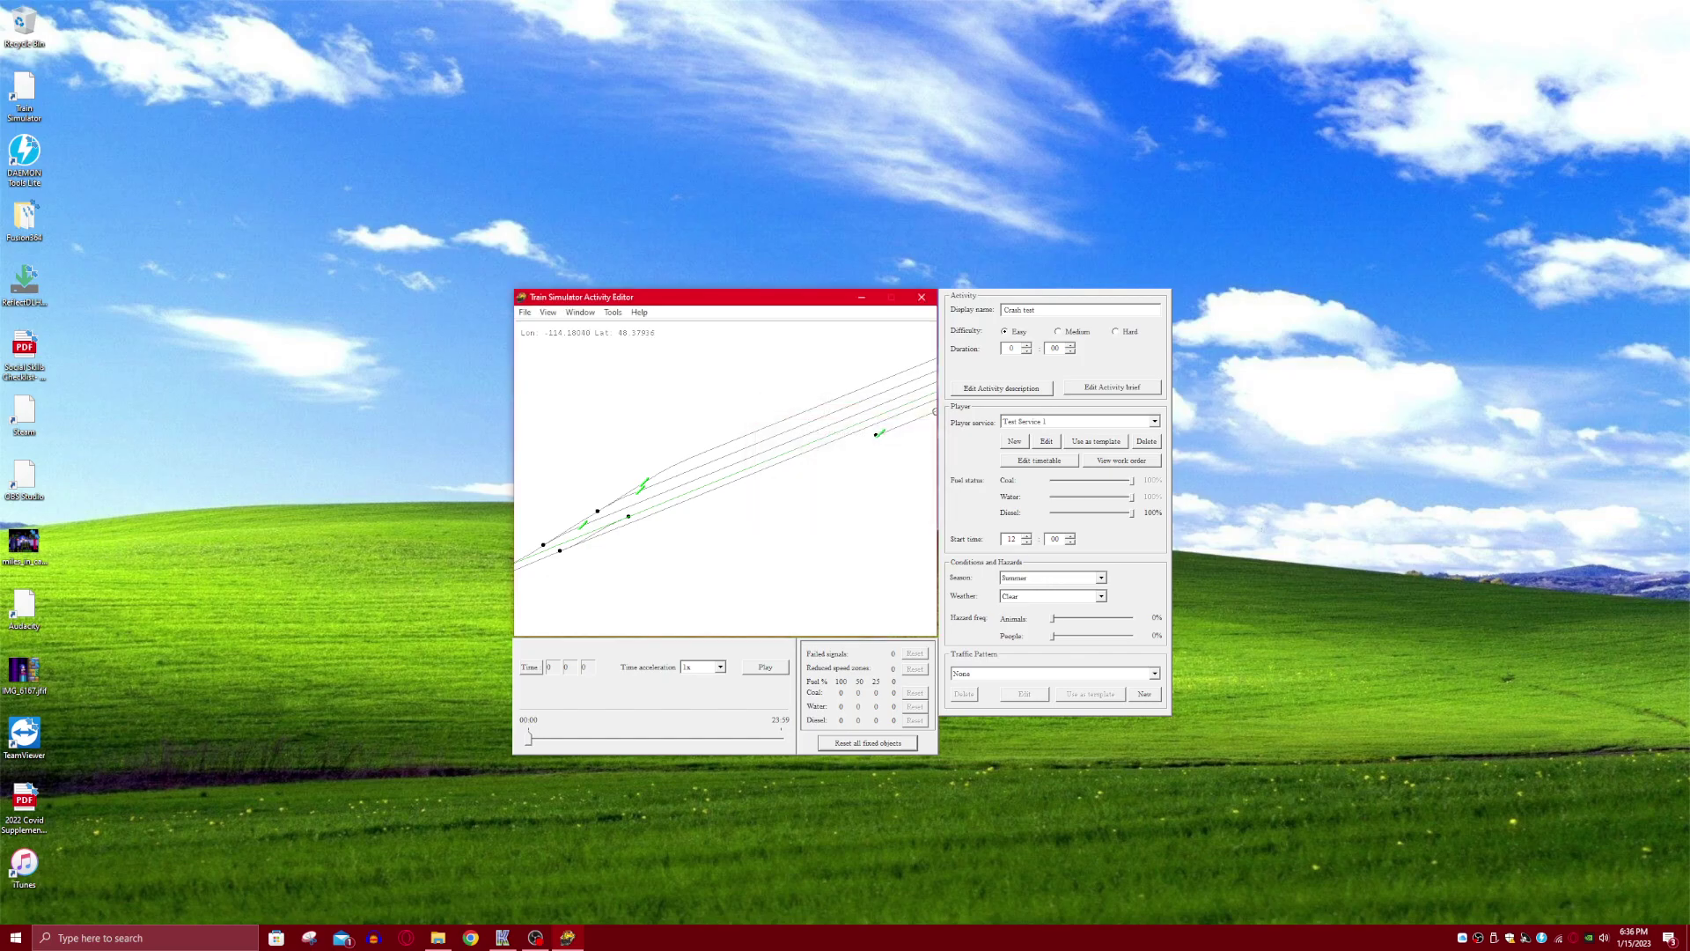
left_click(1144, 694)
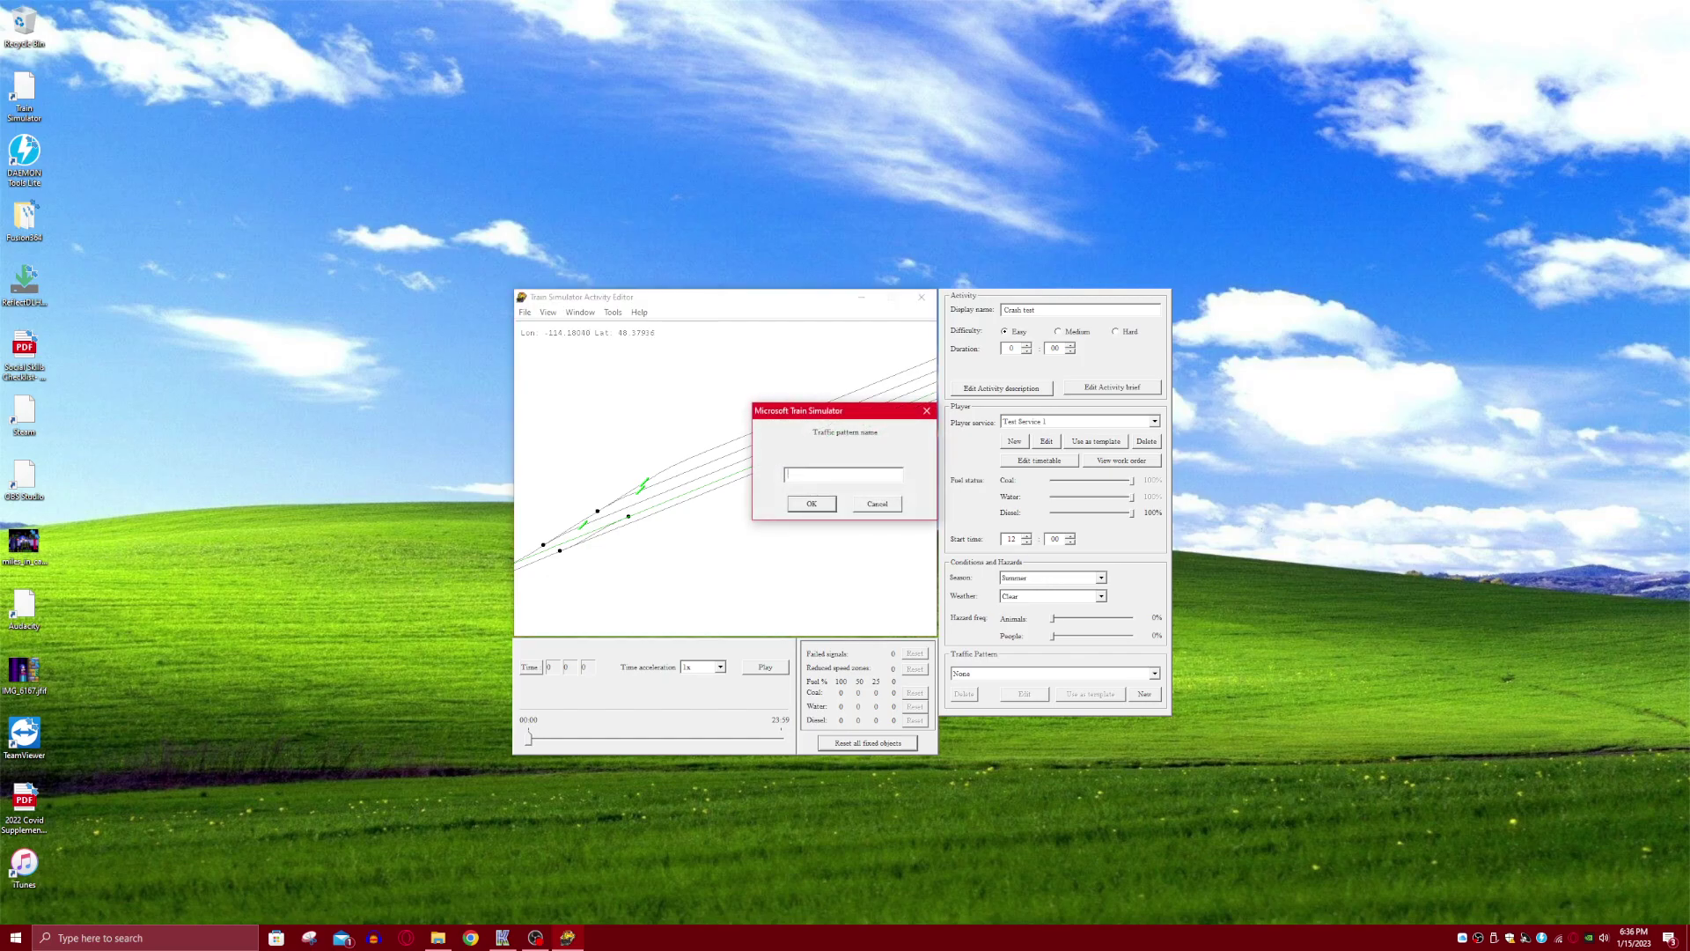
type("MSTS test crash")
key("ctrl+a")
key("ctrl+c")
right_click(819, 473)
left_click(858, 517)
left_click(812, 504)
right_click(828, 474)
left_click(860, 531)
left_click(812, 503)
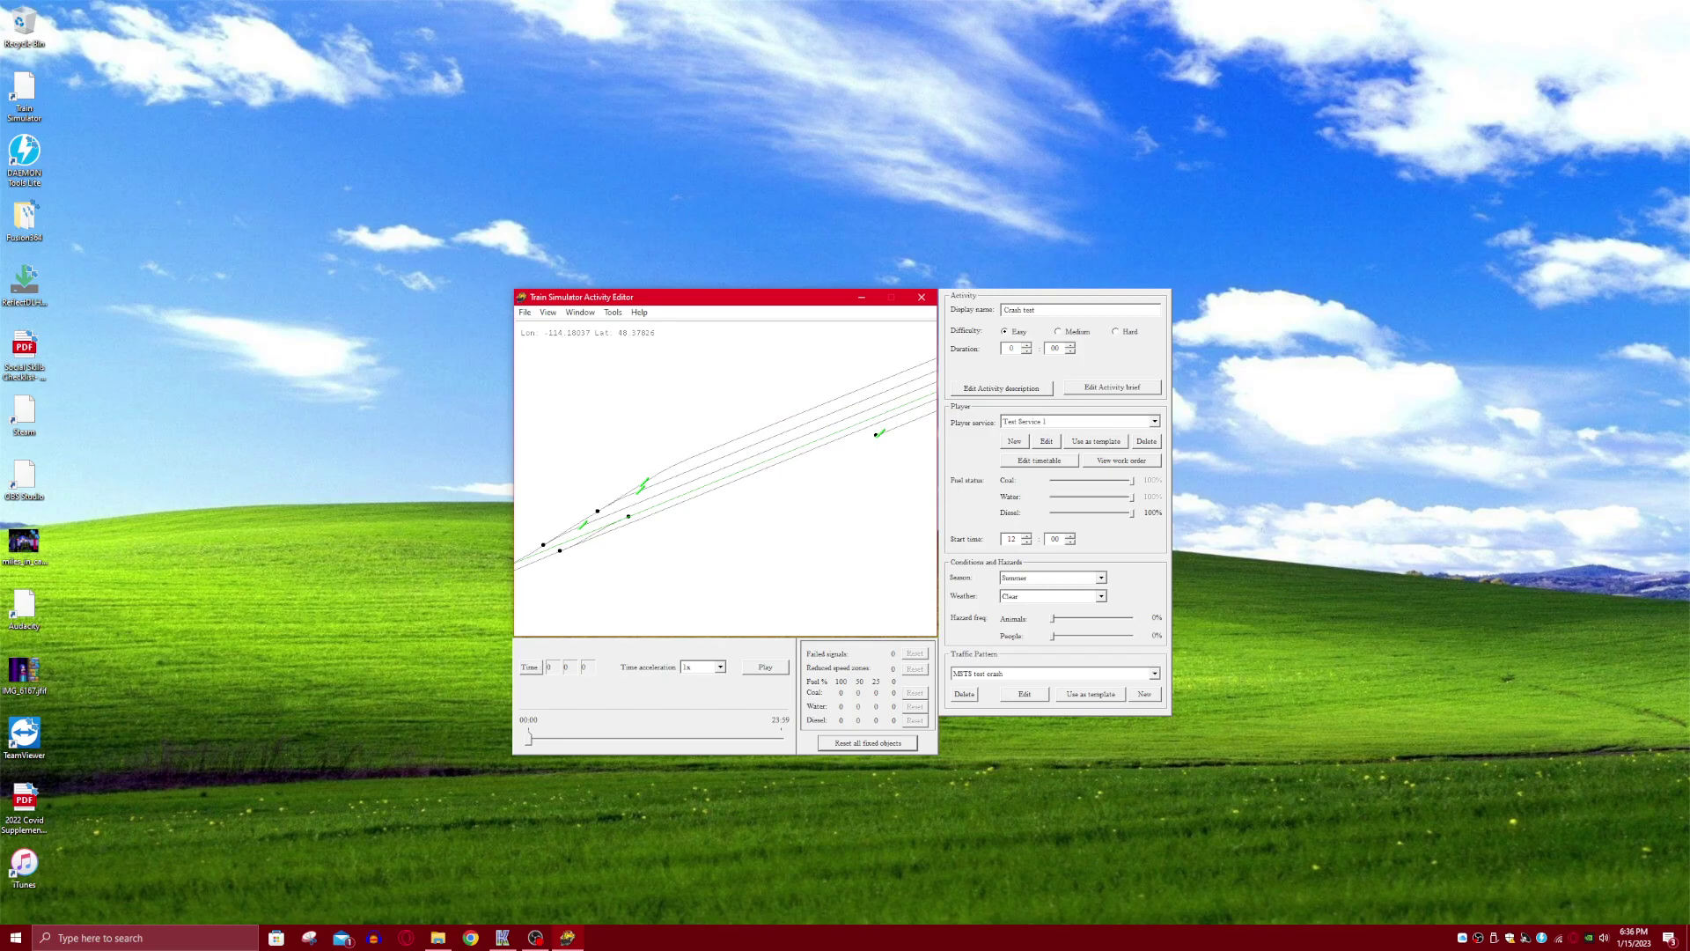
- Insert Test Service 2 into the MSTS test crash traffic pattern with a start time of 12:0:0
left_click(1154, 673)
left_click(1057, 685)
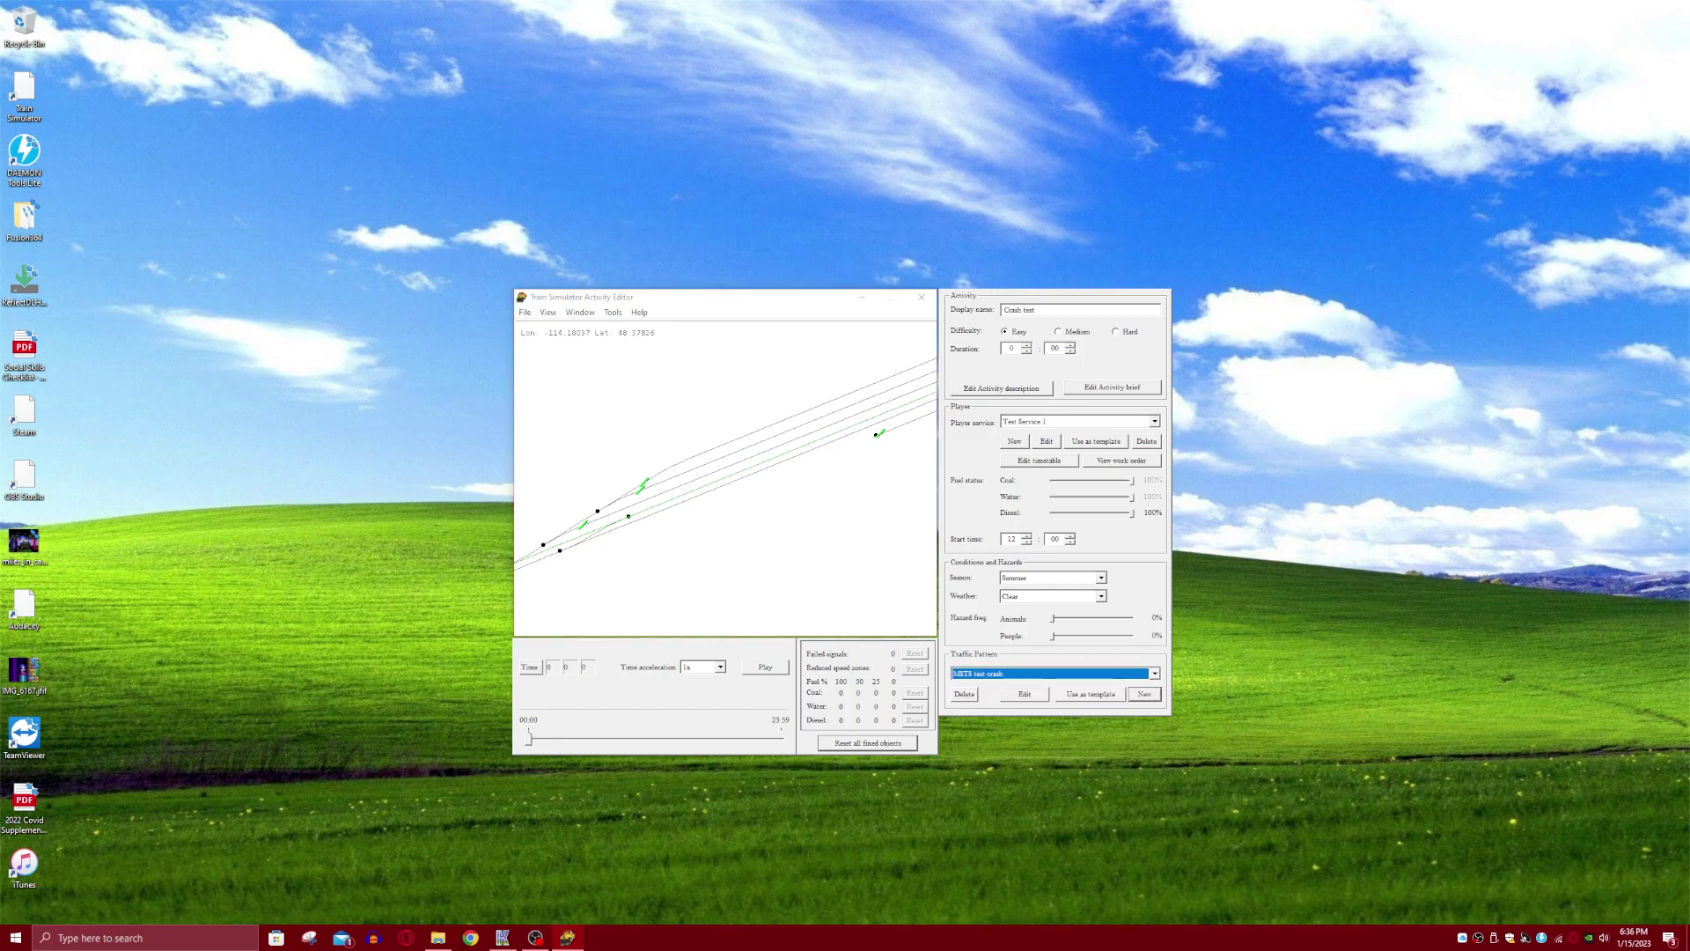
left_click(1023, 695)
left_click(701, 438)
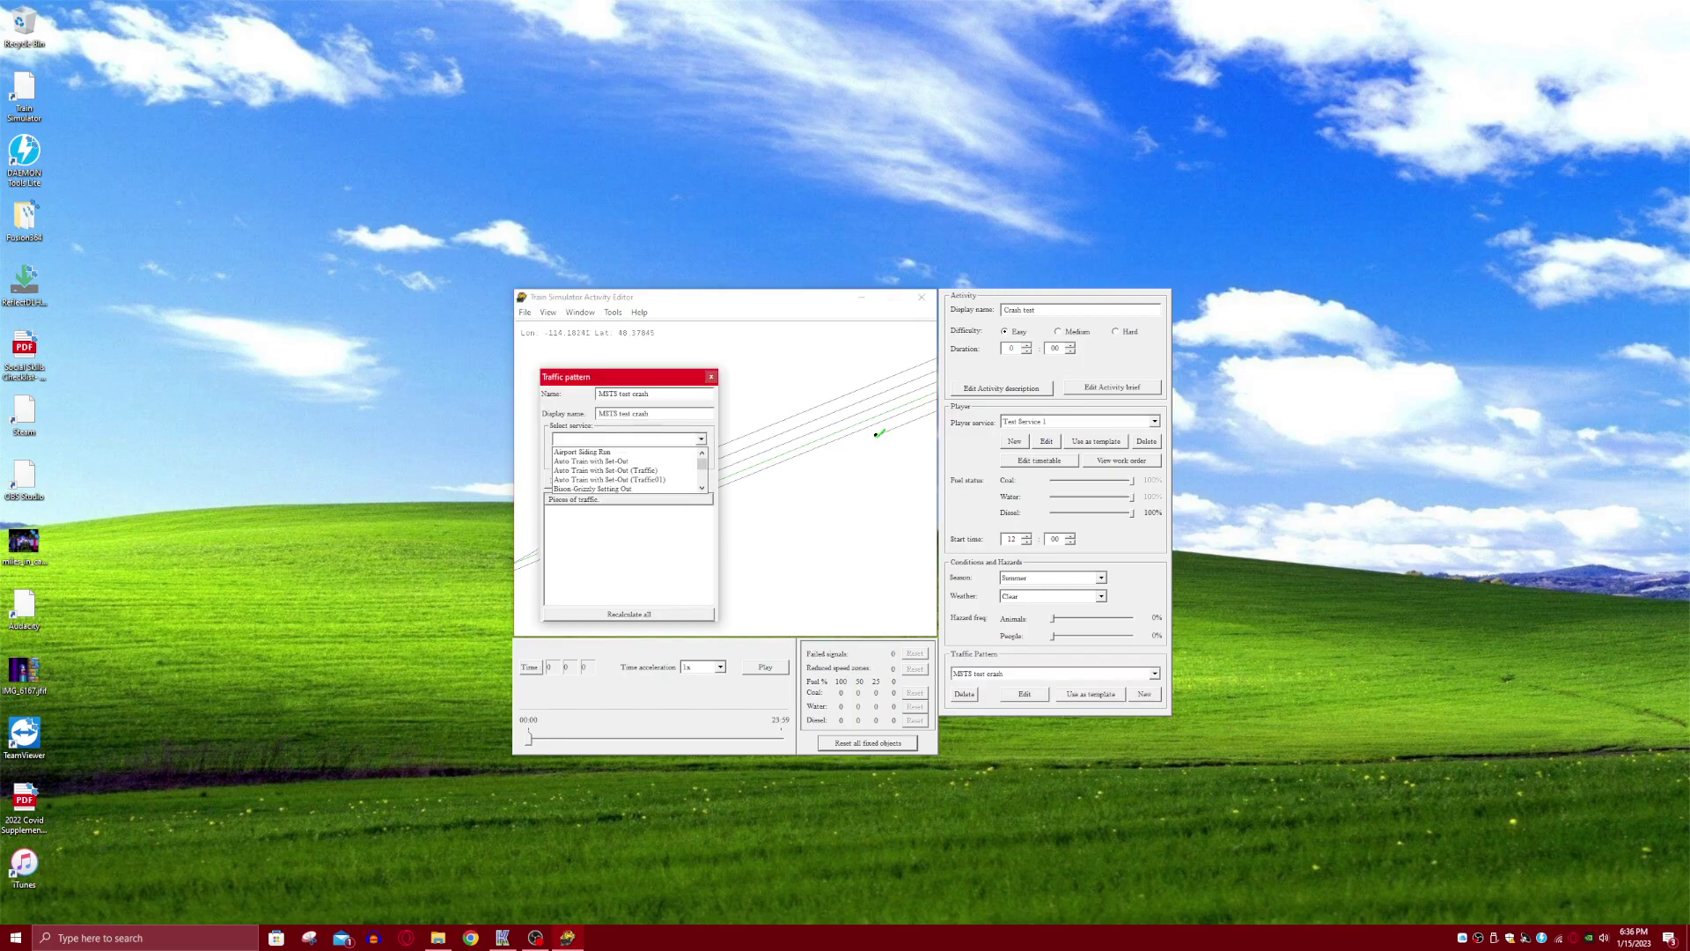
scroll(624, 471, "down", 3)
scroll(627, 469, "down", 10)
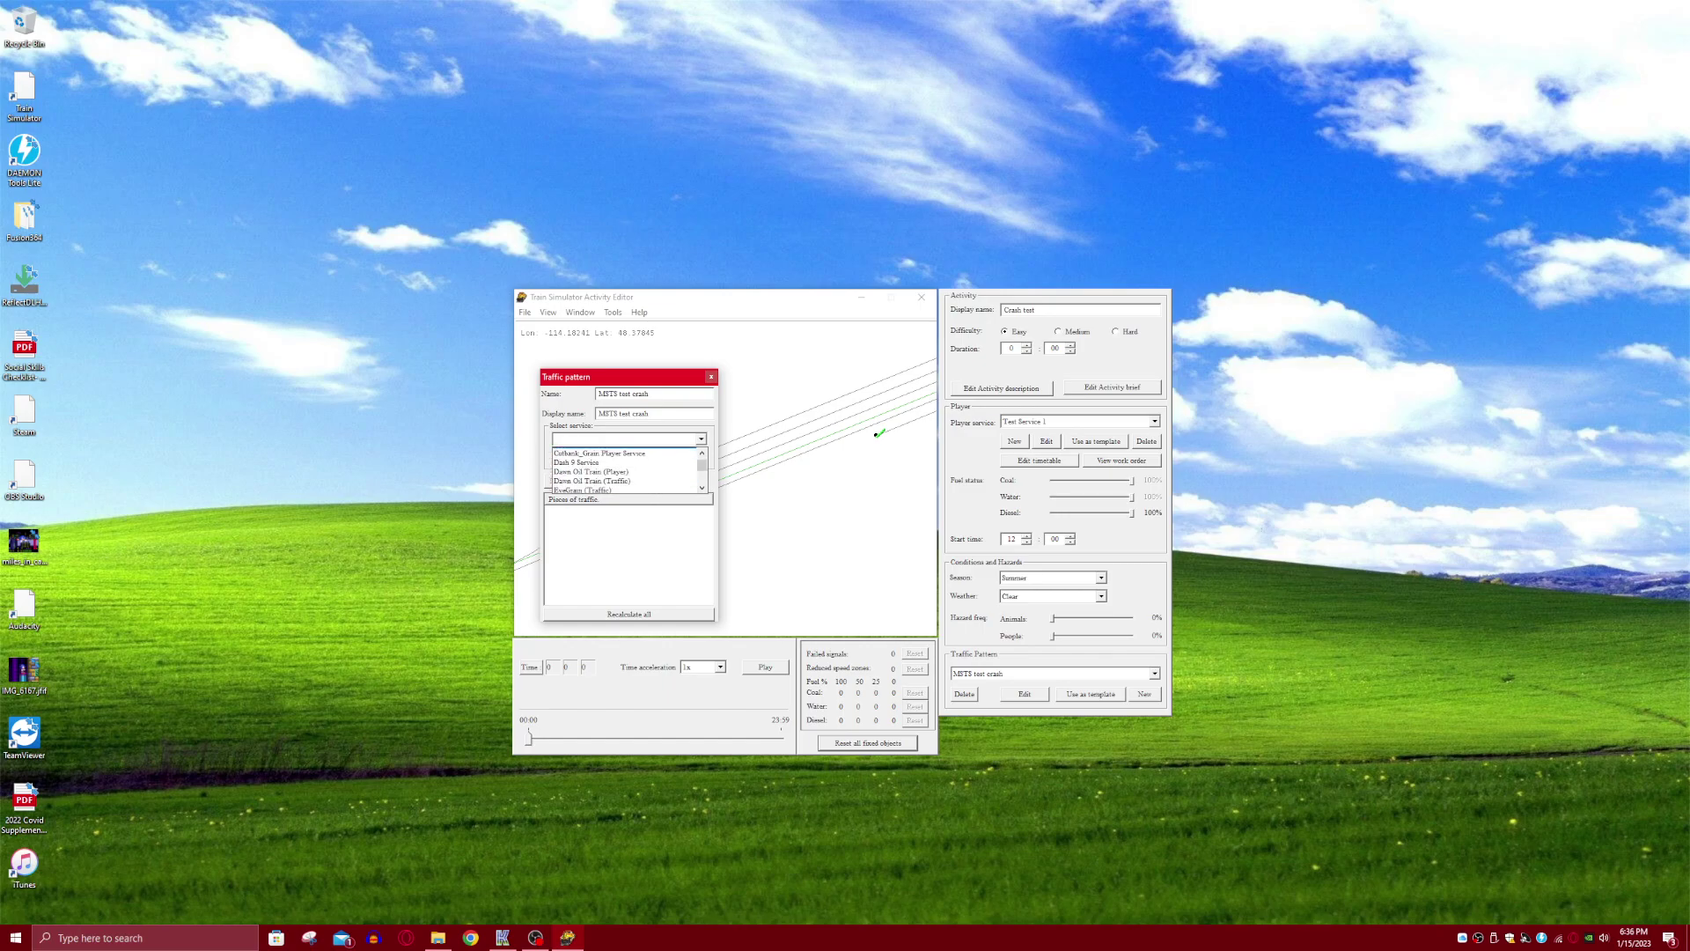
scroll(626, 469, "down", 5)
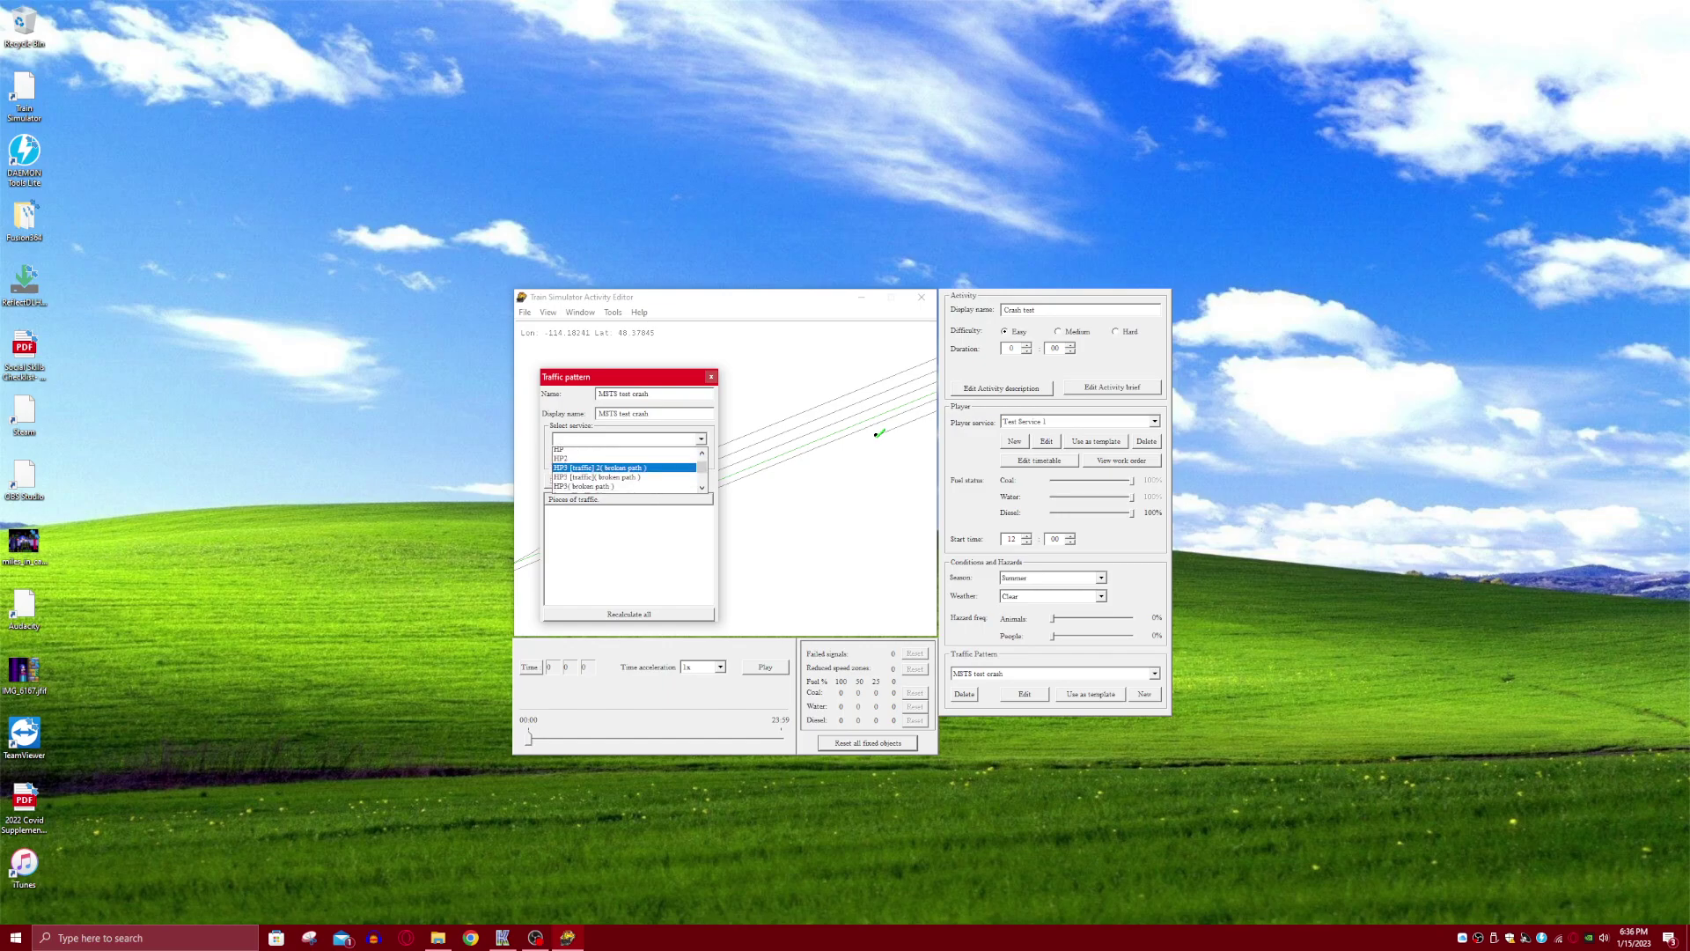
scroll(627, 469, "down", 6)
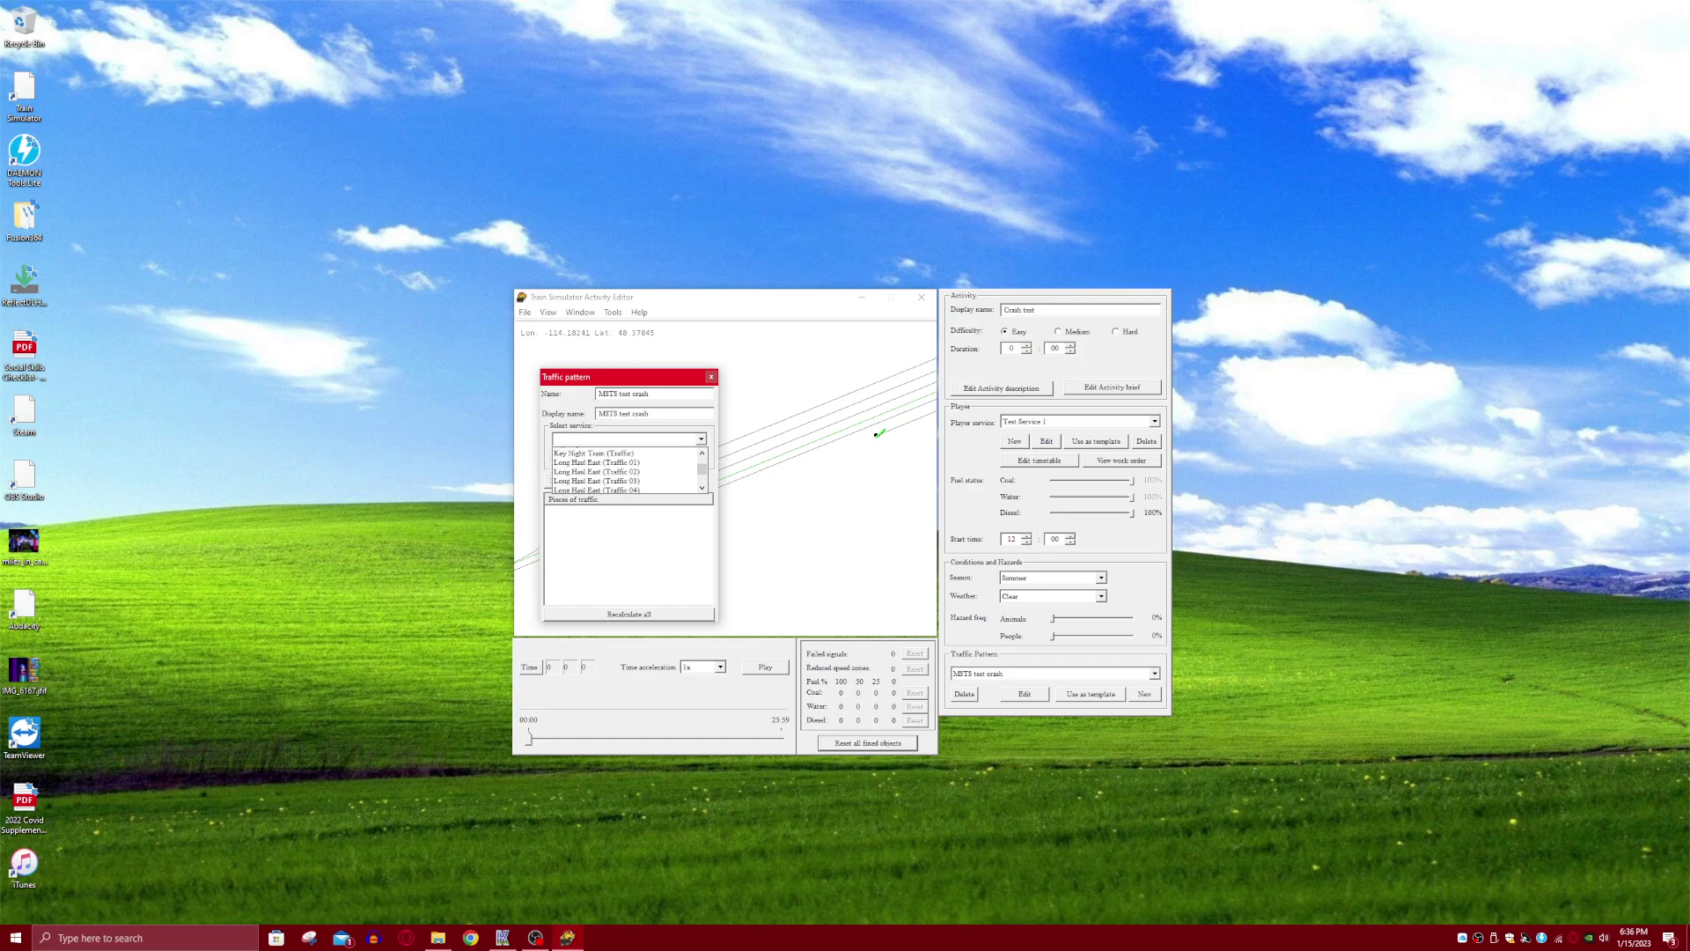
scroll(627, 469, "down", 8)
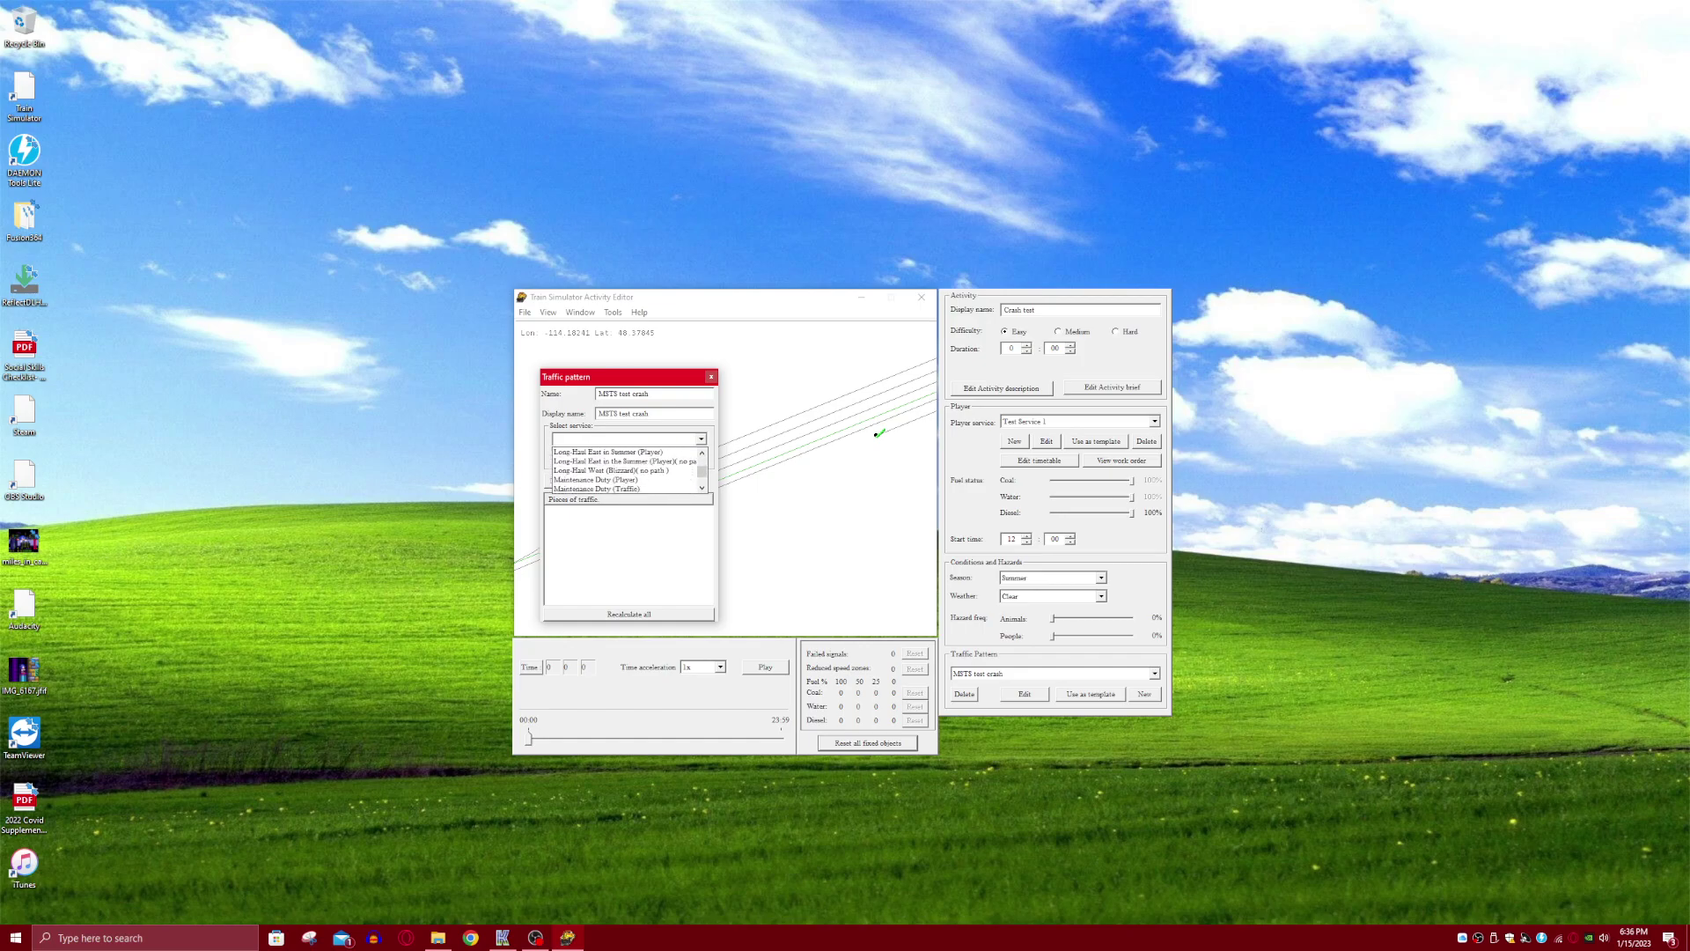
scroll(627, 469, "down", 4)
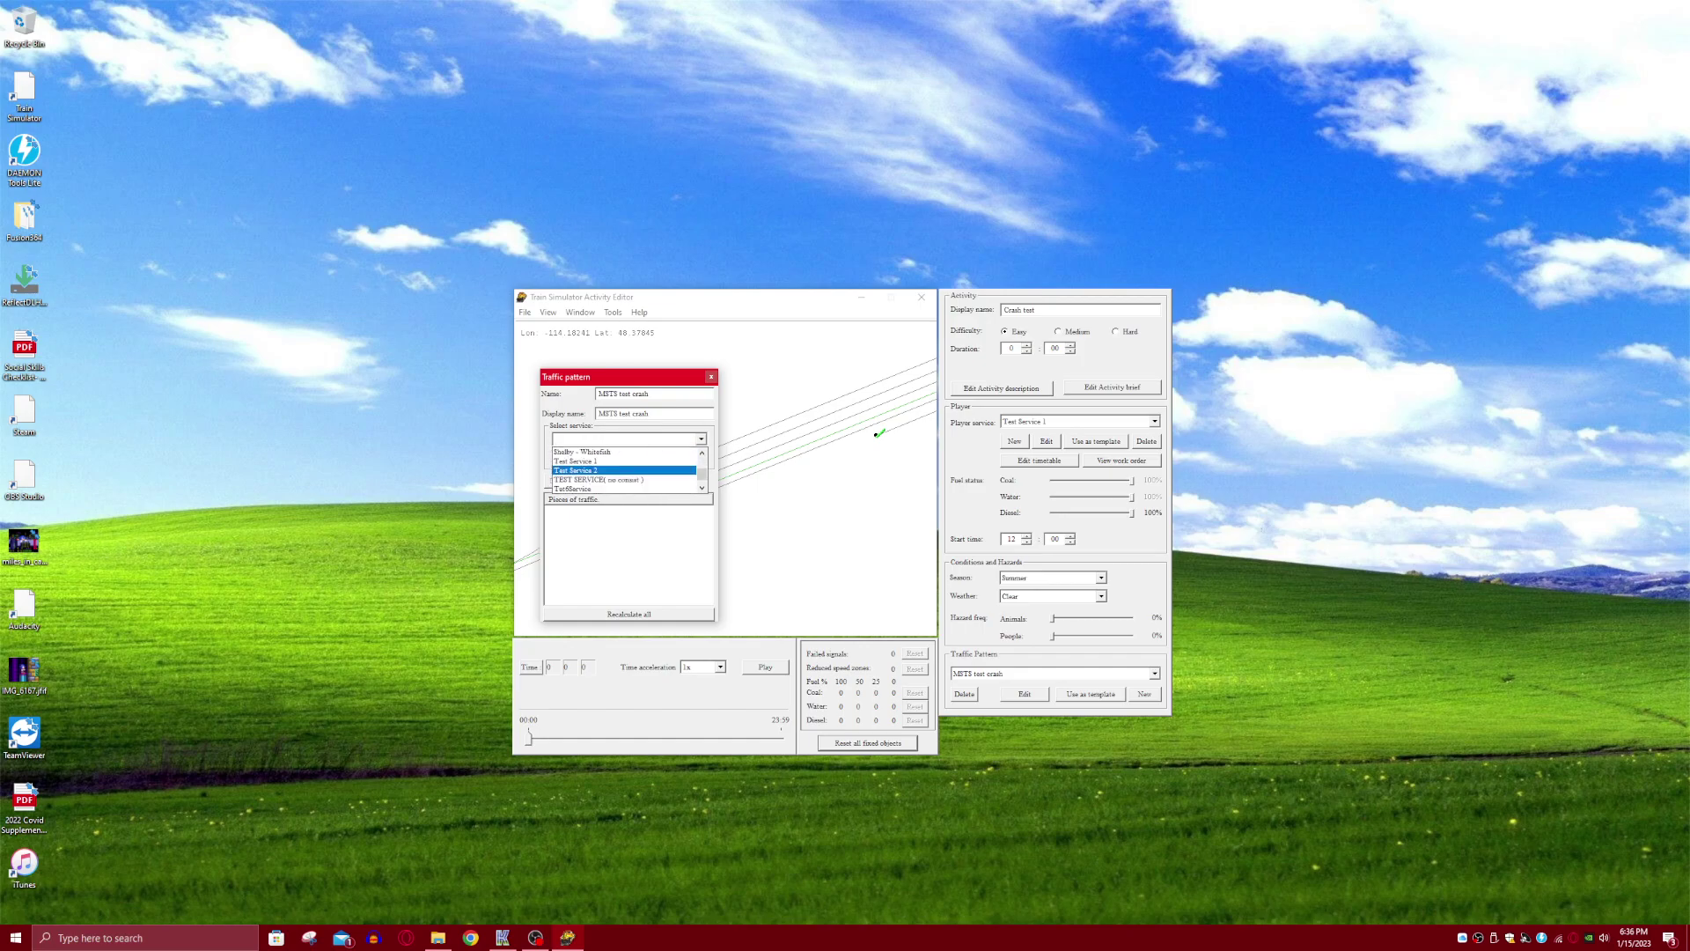
left_click(624, 470)
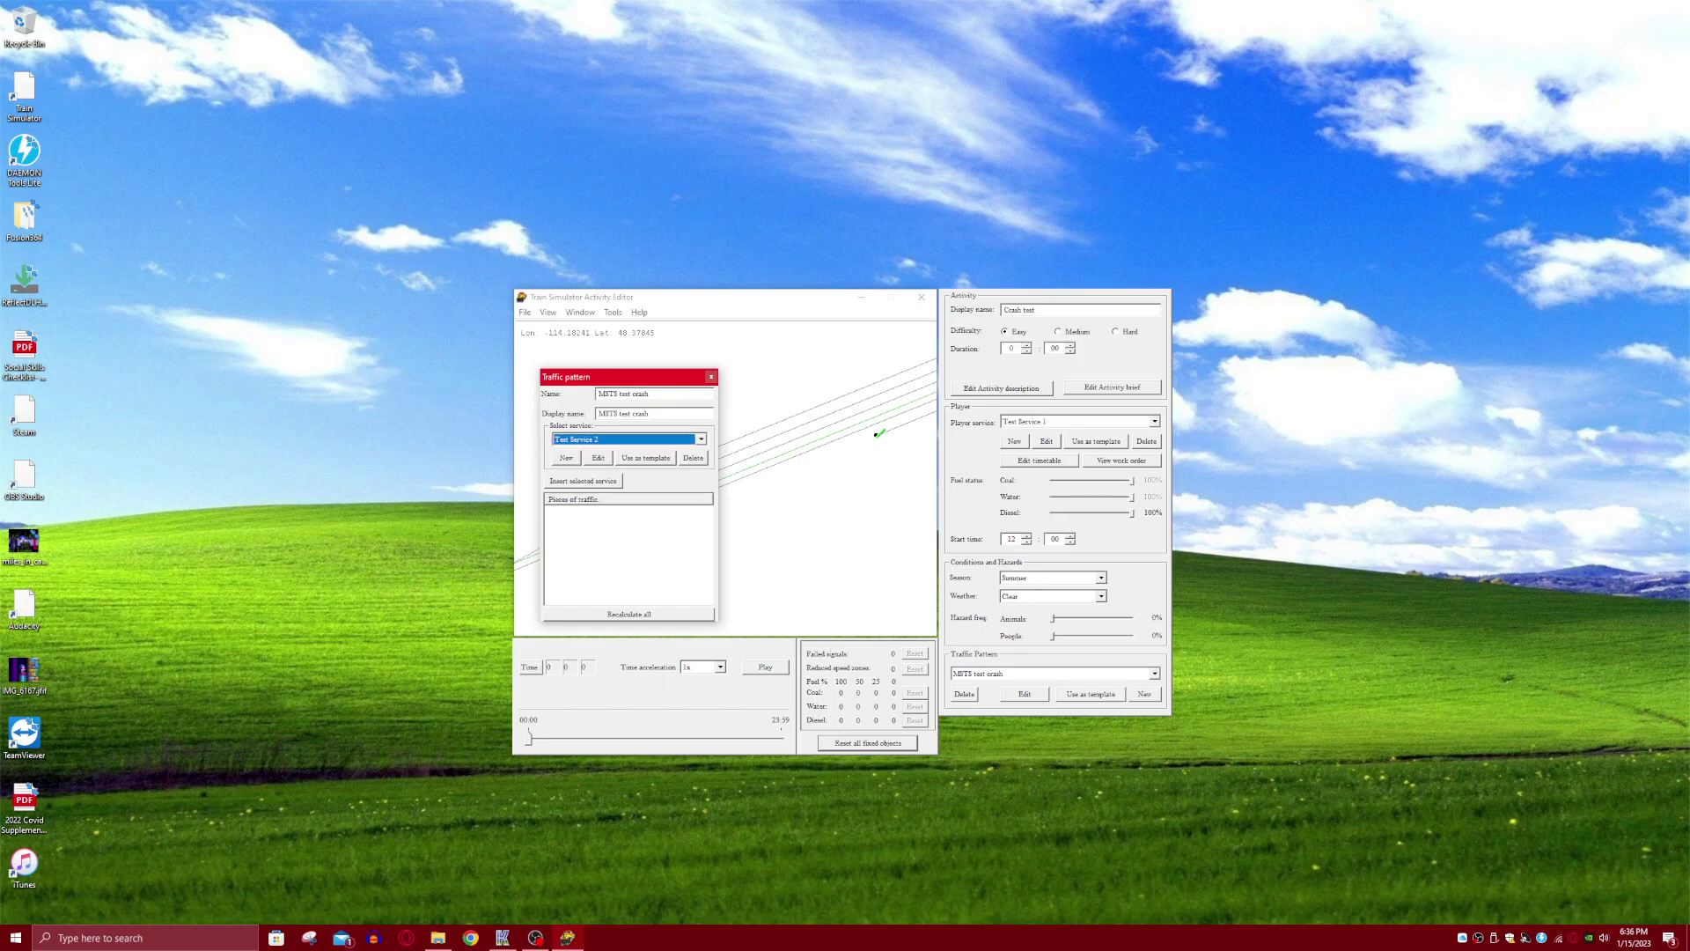
left_click(582, 480)
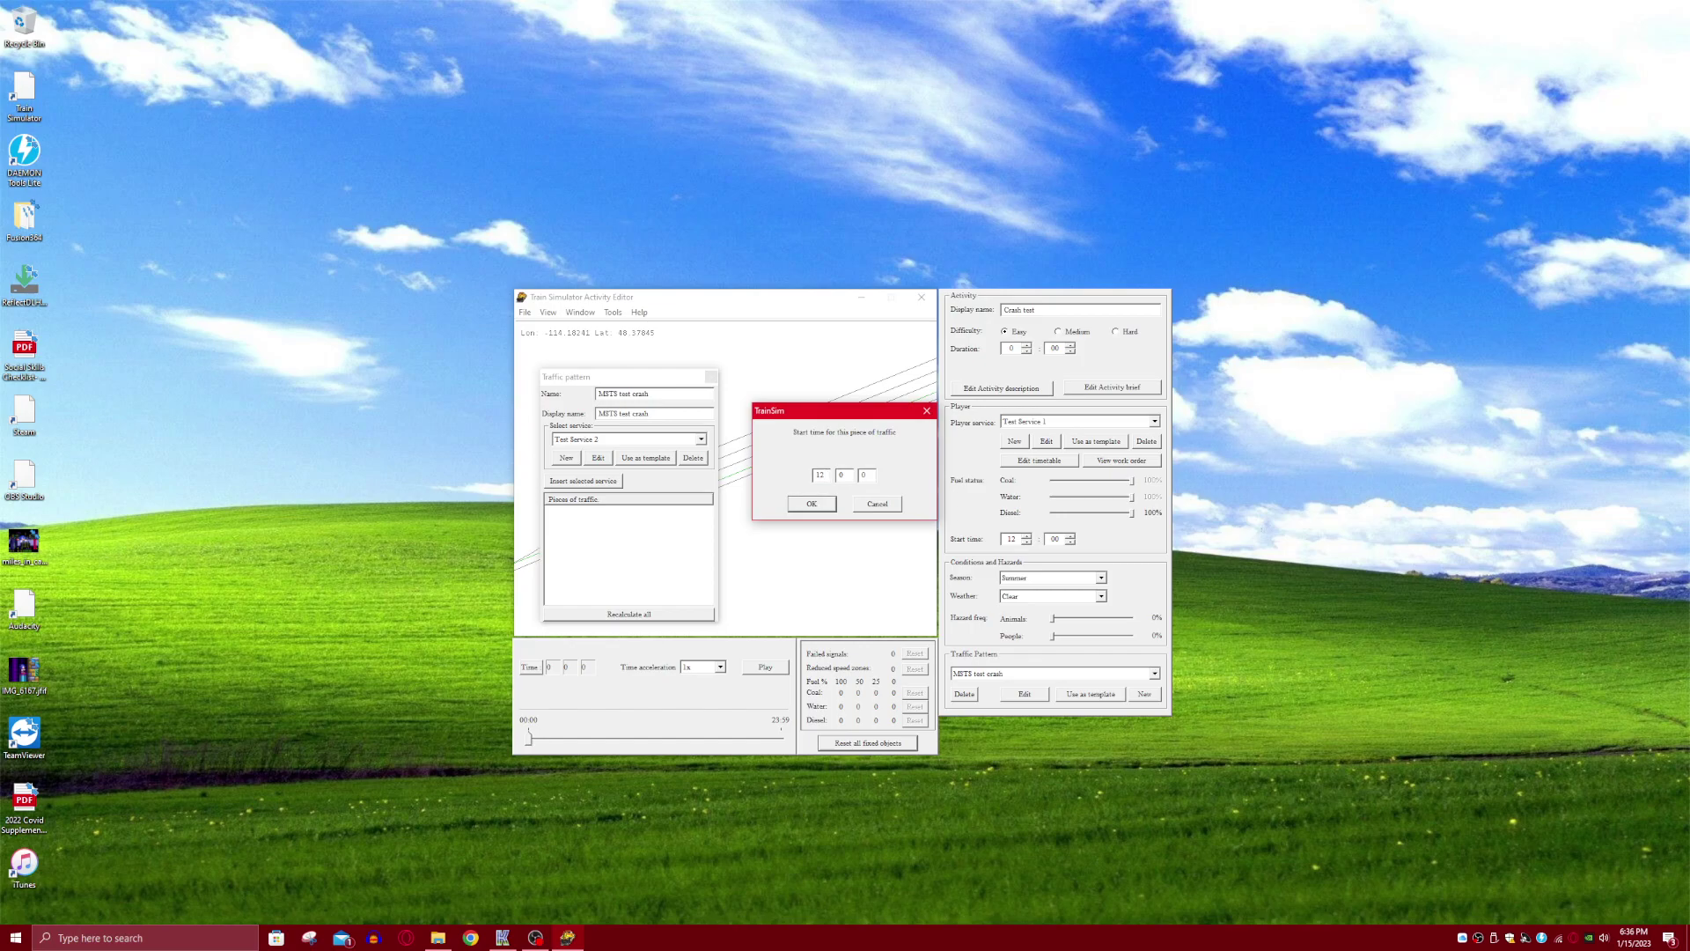
left_click_drag(836, 411, 810, 464)
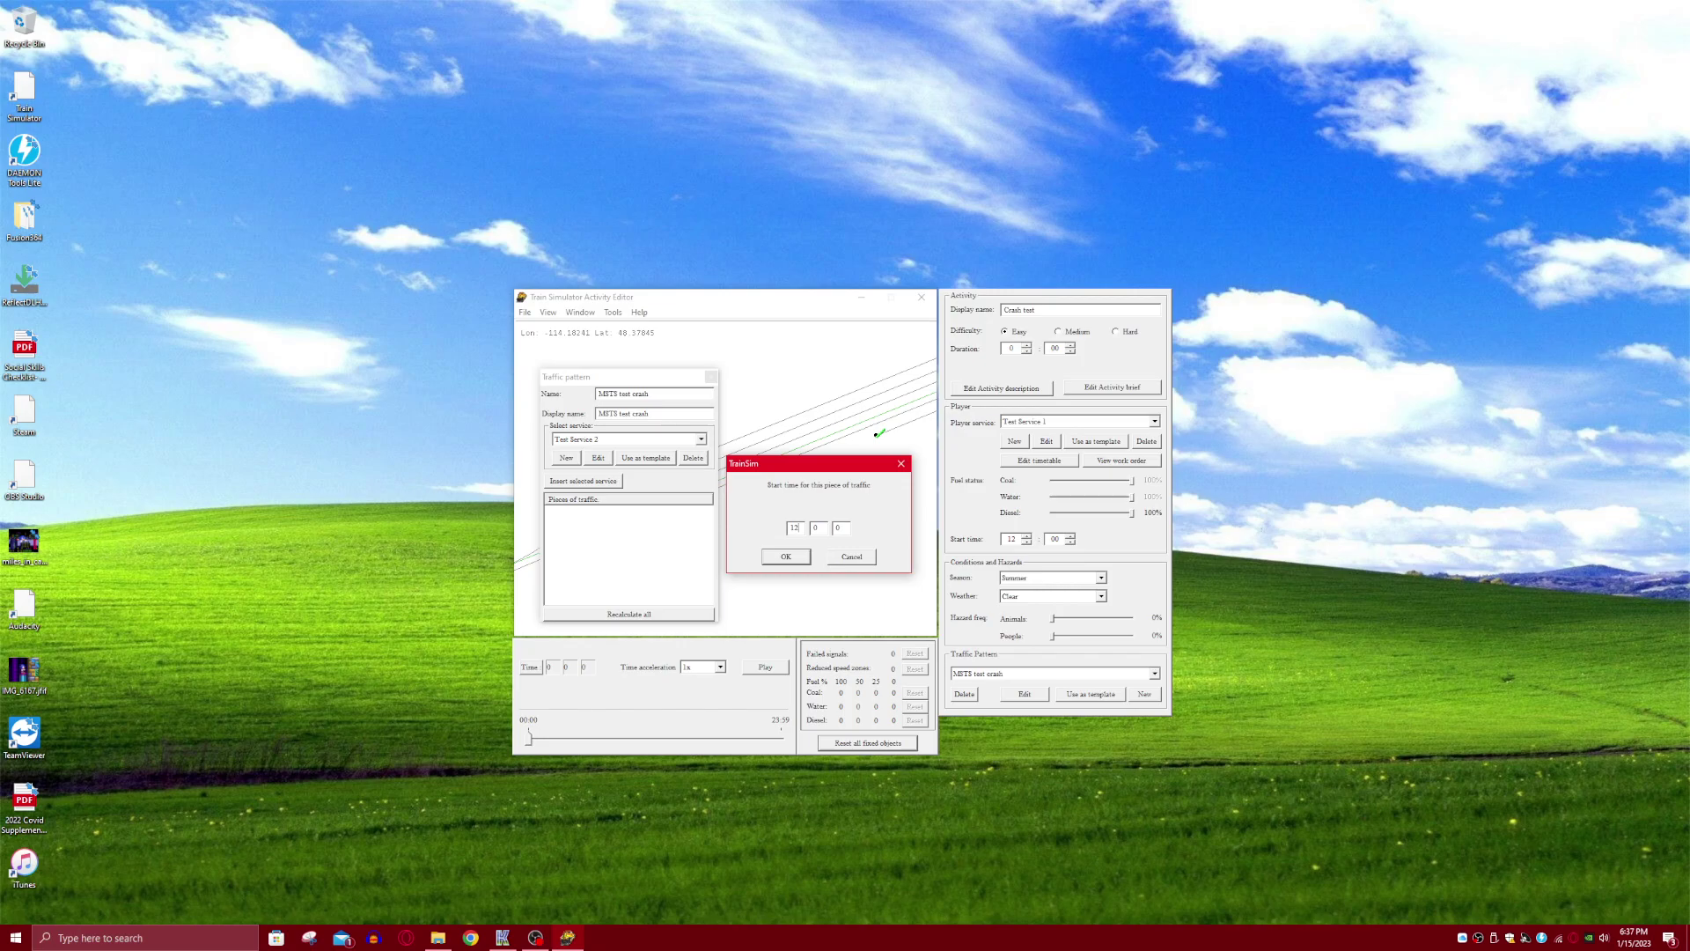
key("Return")
- View the timetable of the Test Service 2 traffic entry, then close it and the traffic pattern editor
double_click(586, 510)
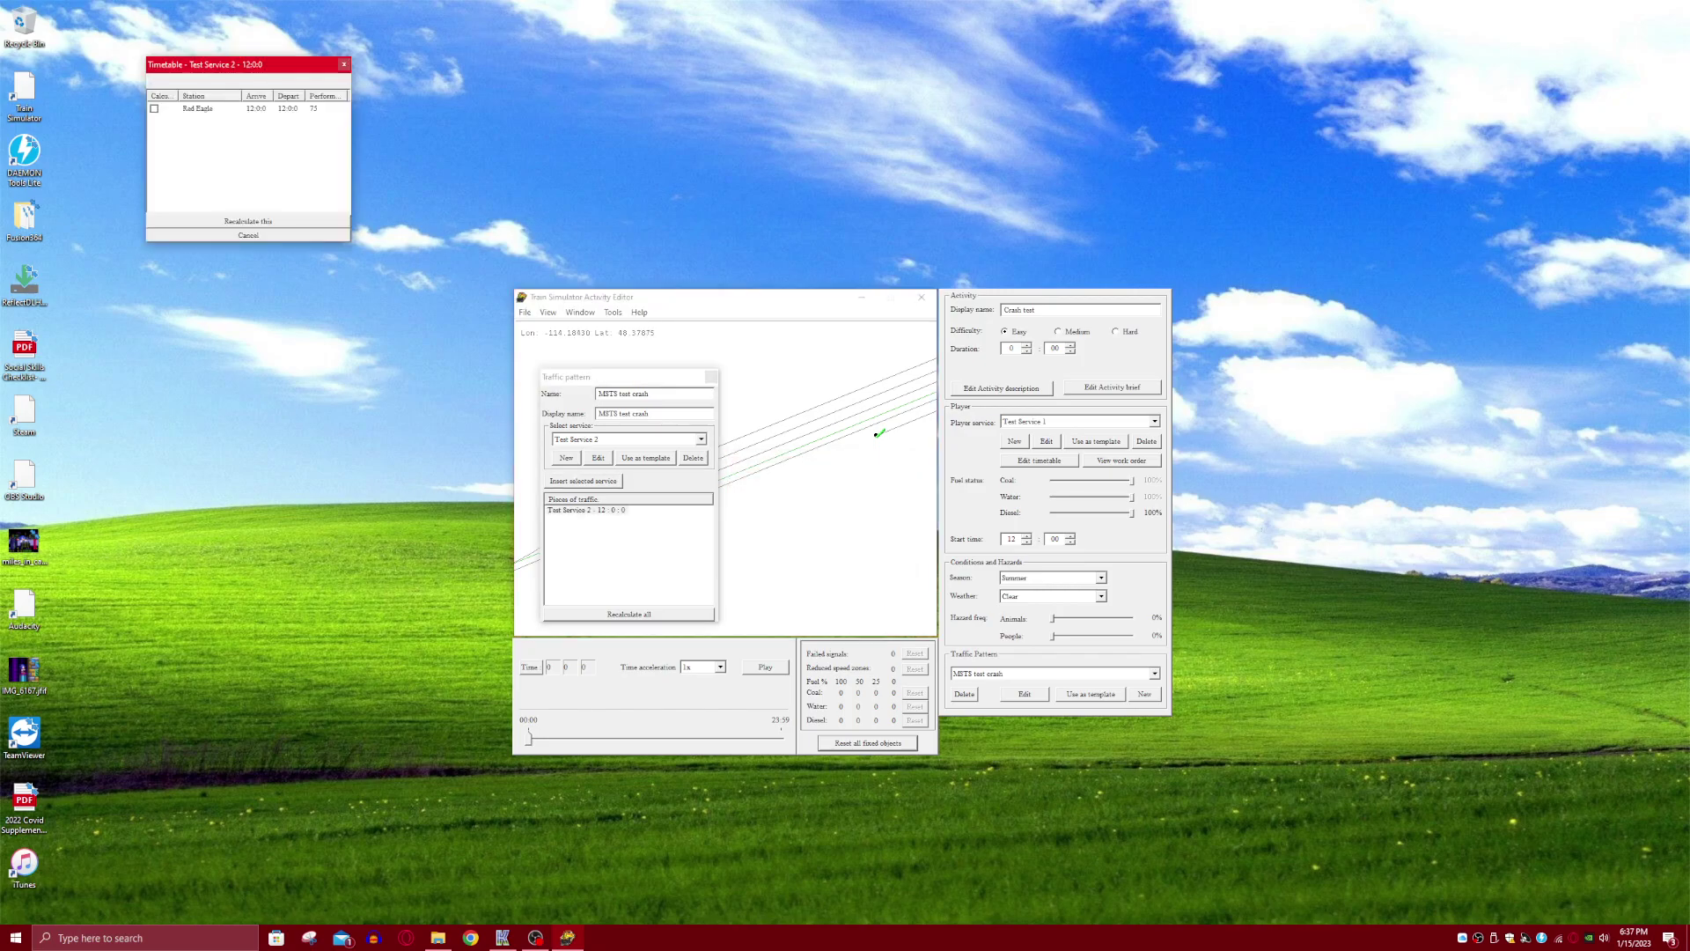
left_click_drag(244, 64, 295, 185)
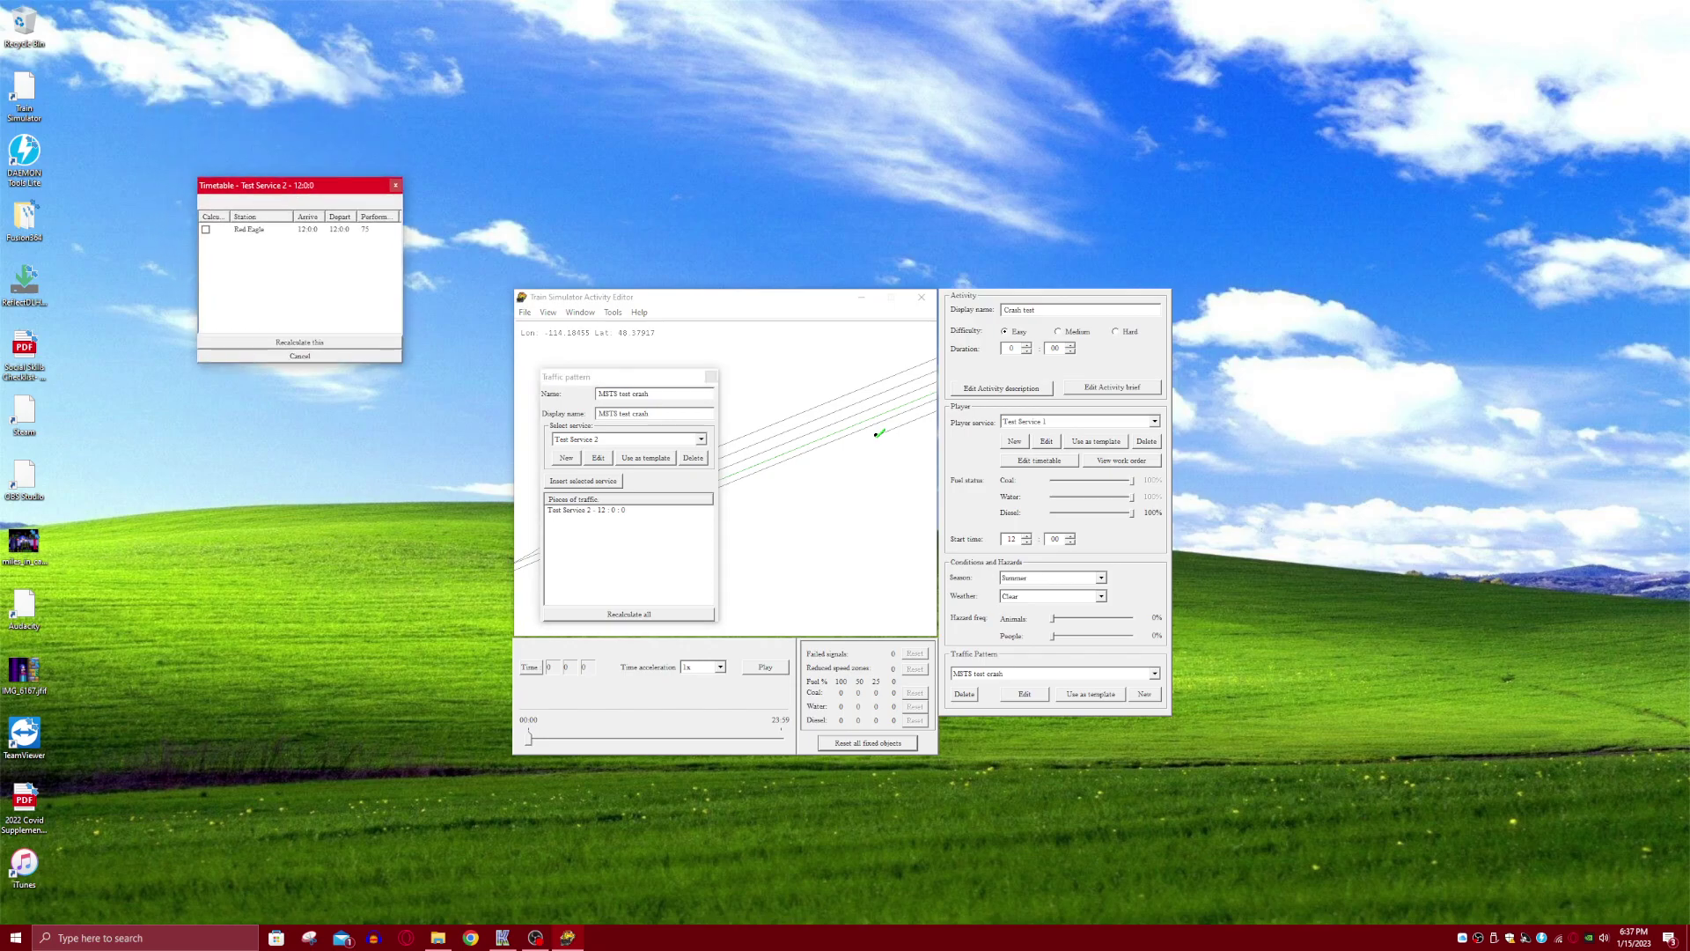
left_click(395, 185)
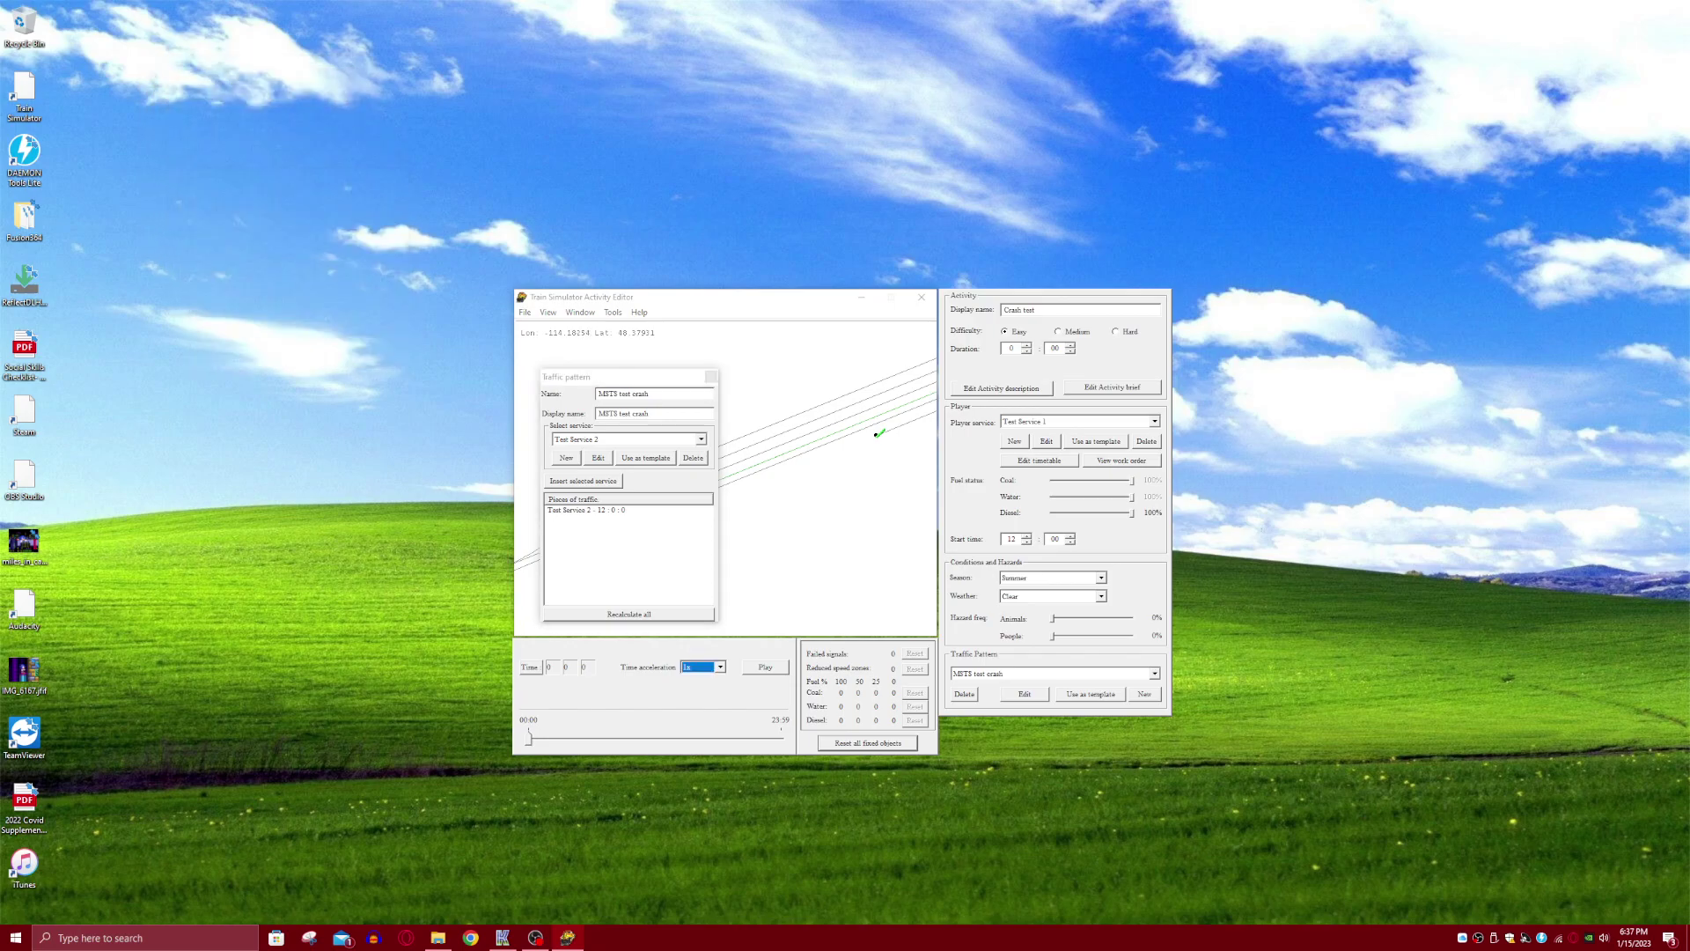
left_click(710, 376)
- Save the activity under the file name "MSTS Crash test"
left_click(525, 312)
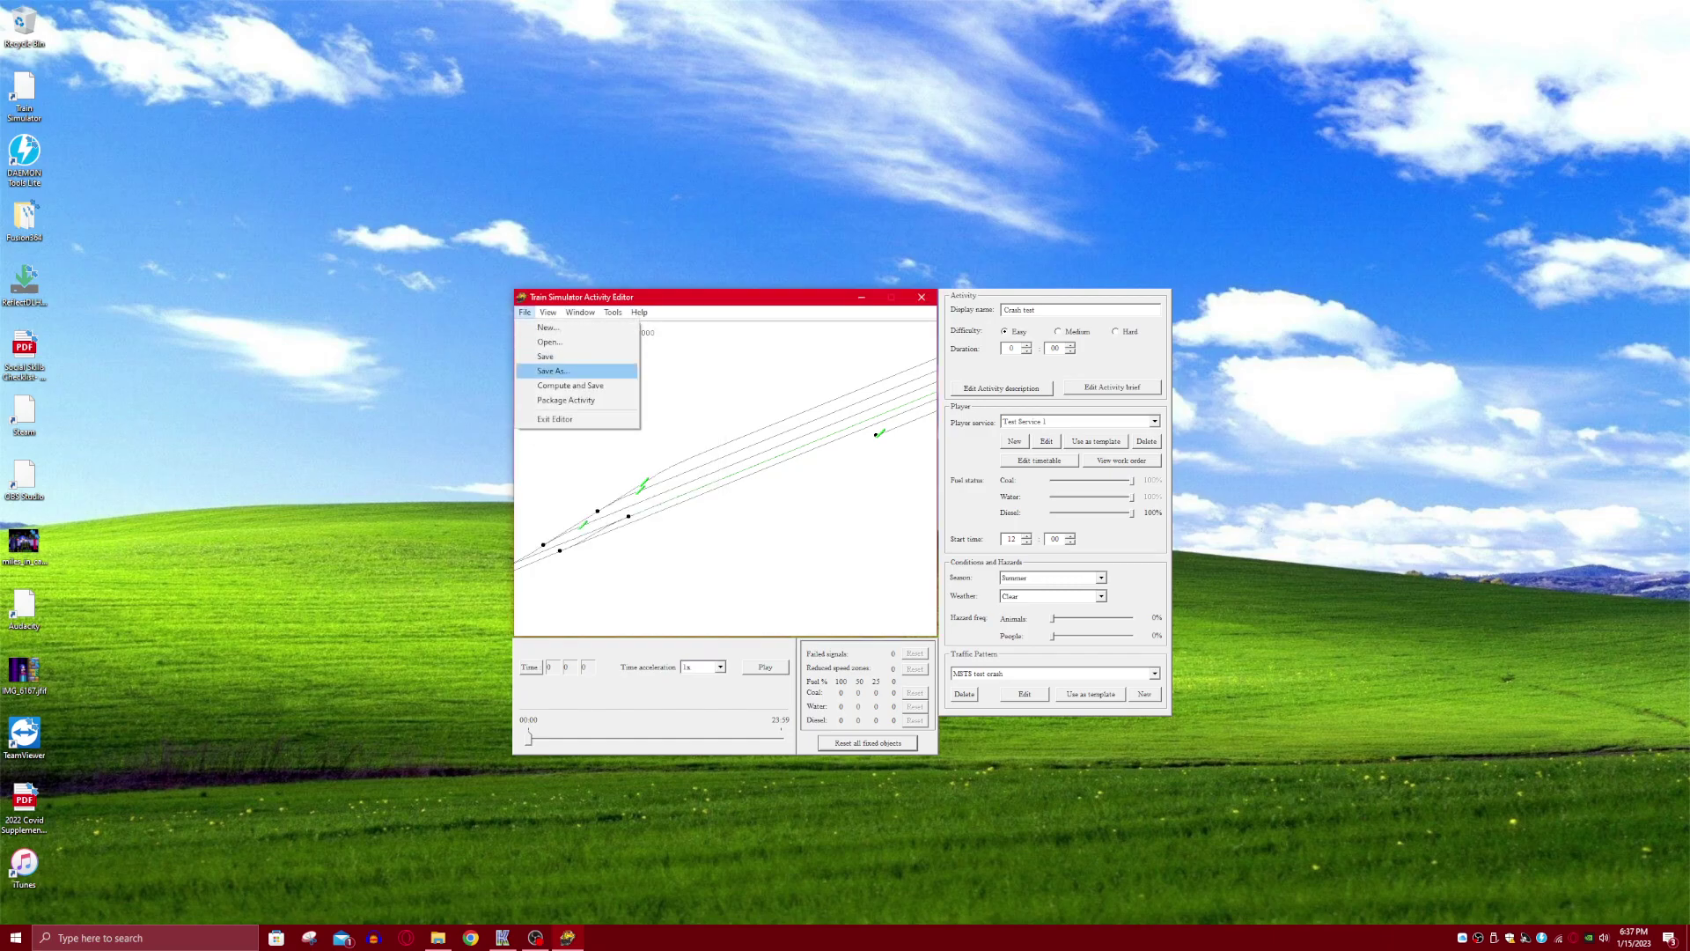
left_click(553, 371)
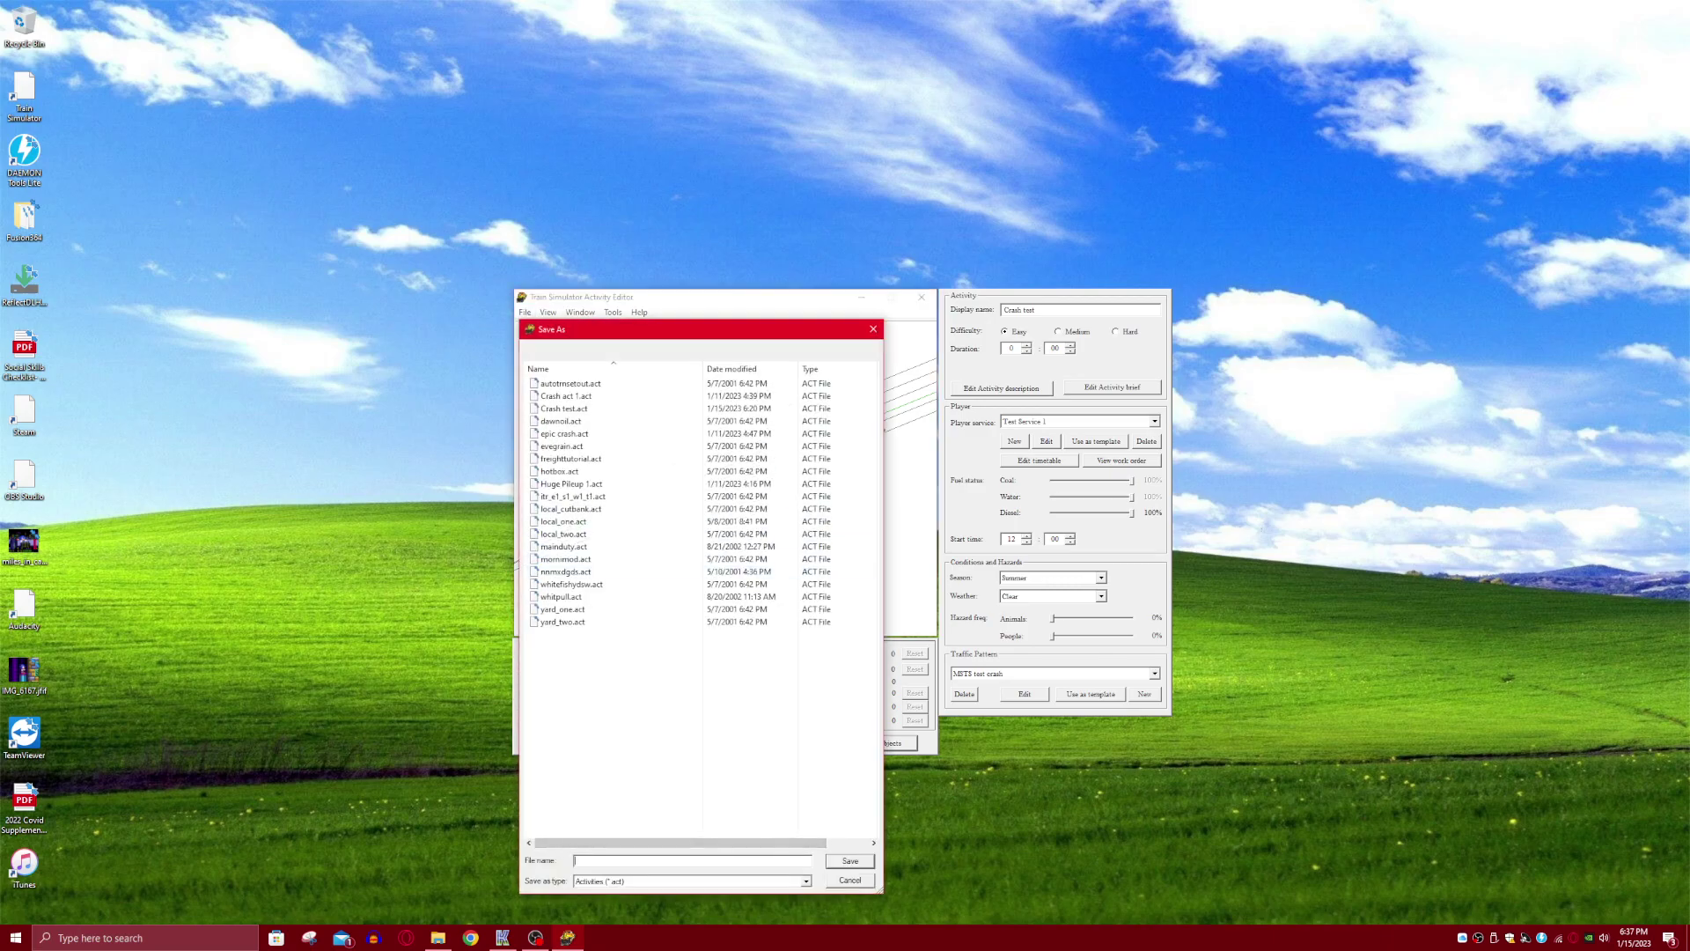
type("MSTS Crash test")
key("Return")
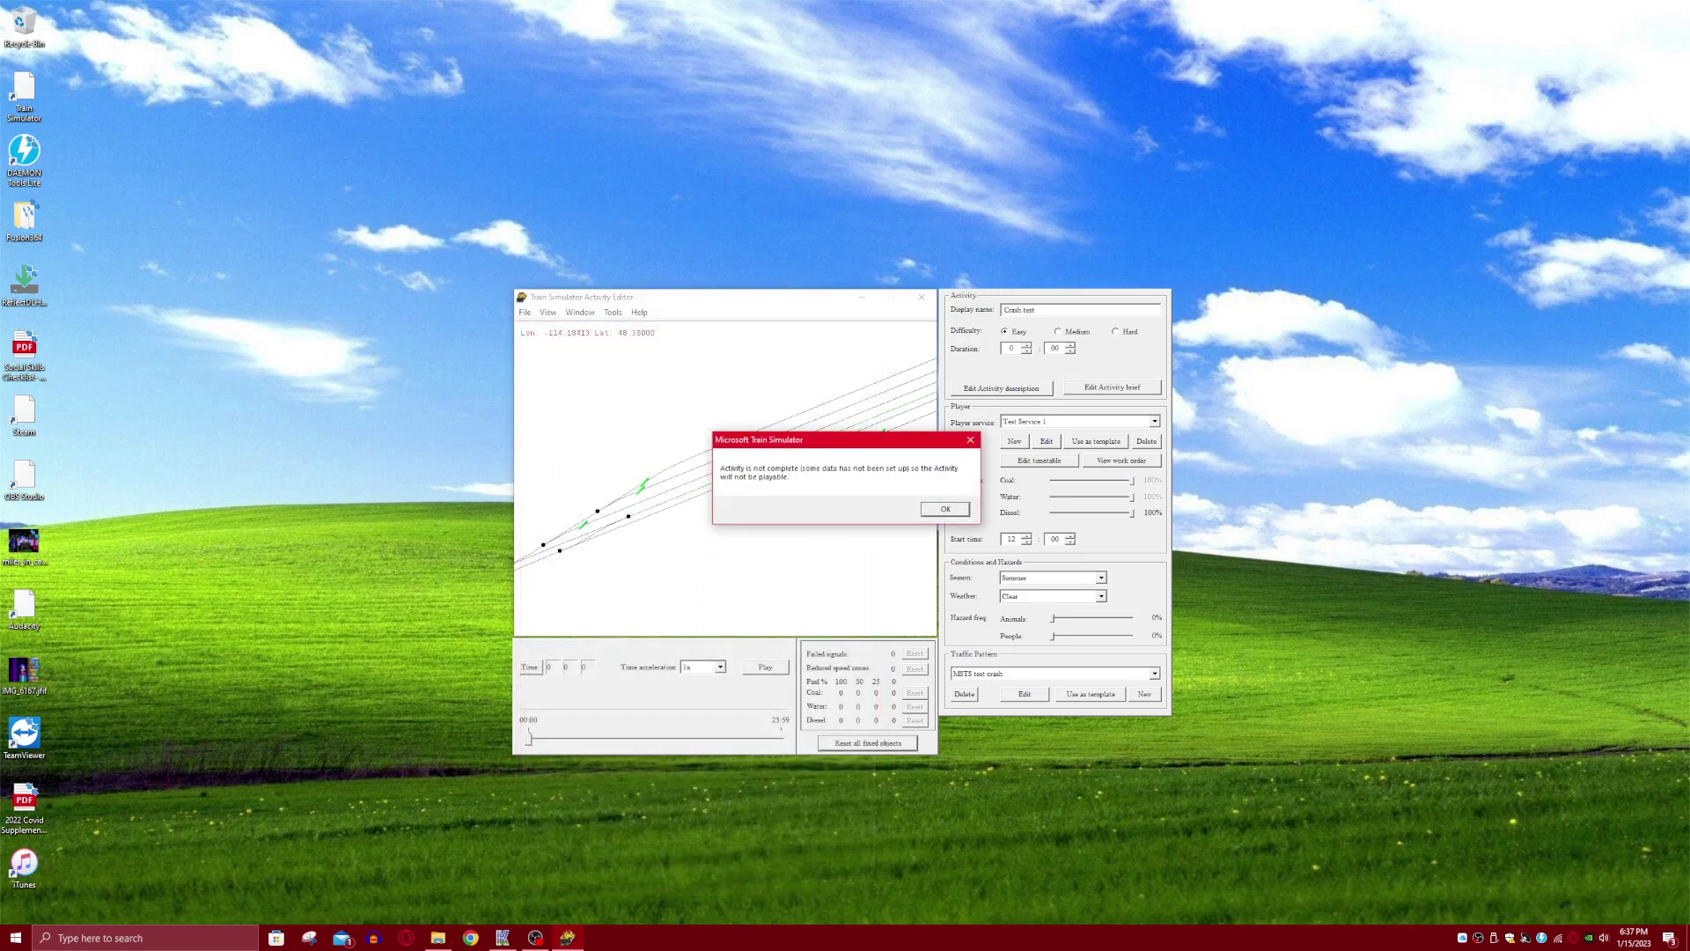
key("Return")
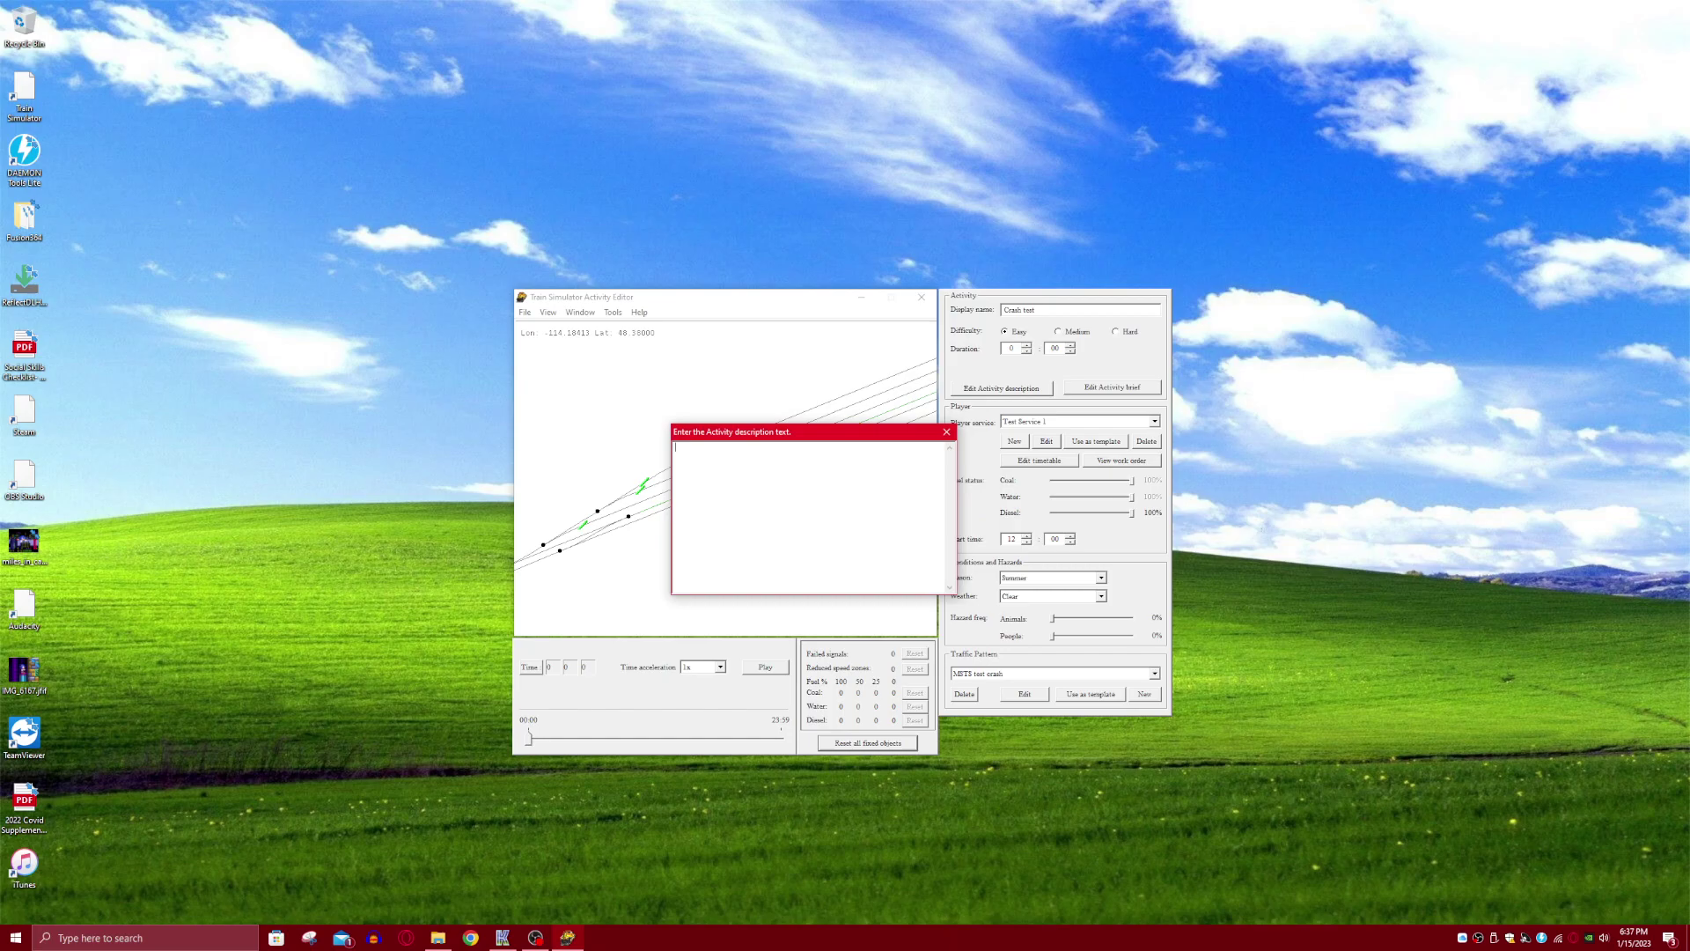
- Enter "hwehfiwehfiwehf" as the activity description and "gwgergwrgwr" as the activity briefing
type("hwehfiwehfiwehf")
left_click(947, 432)
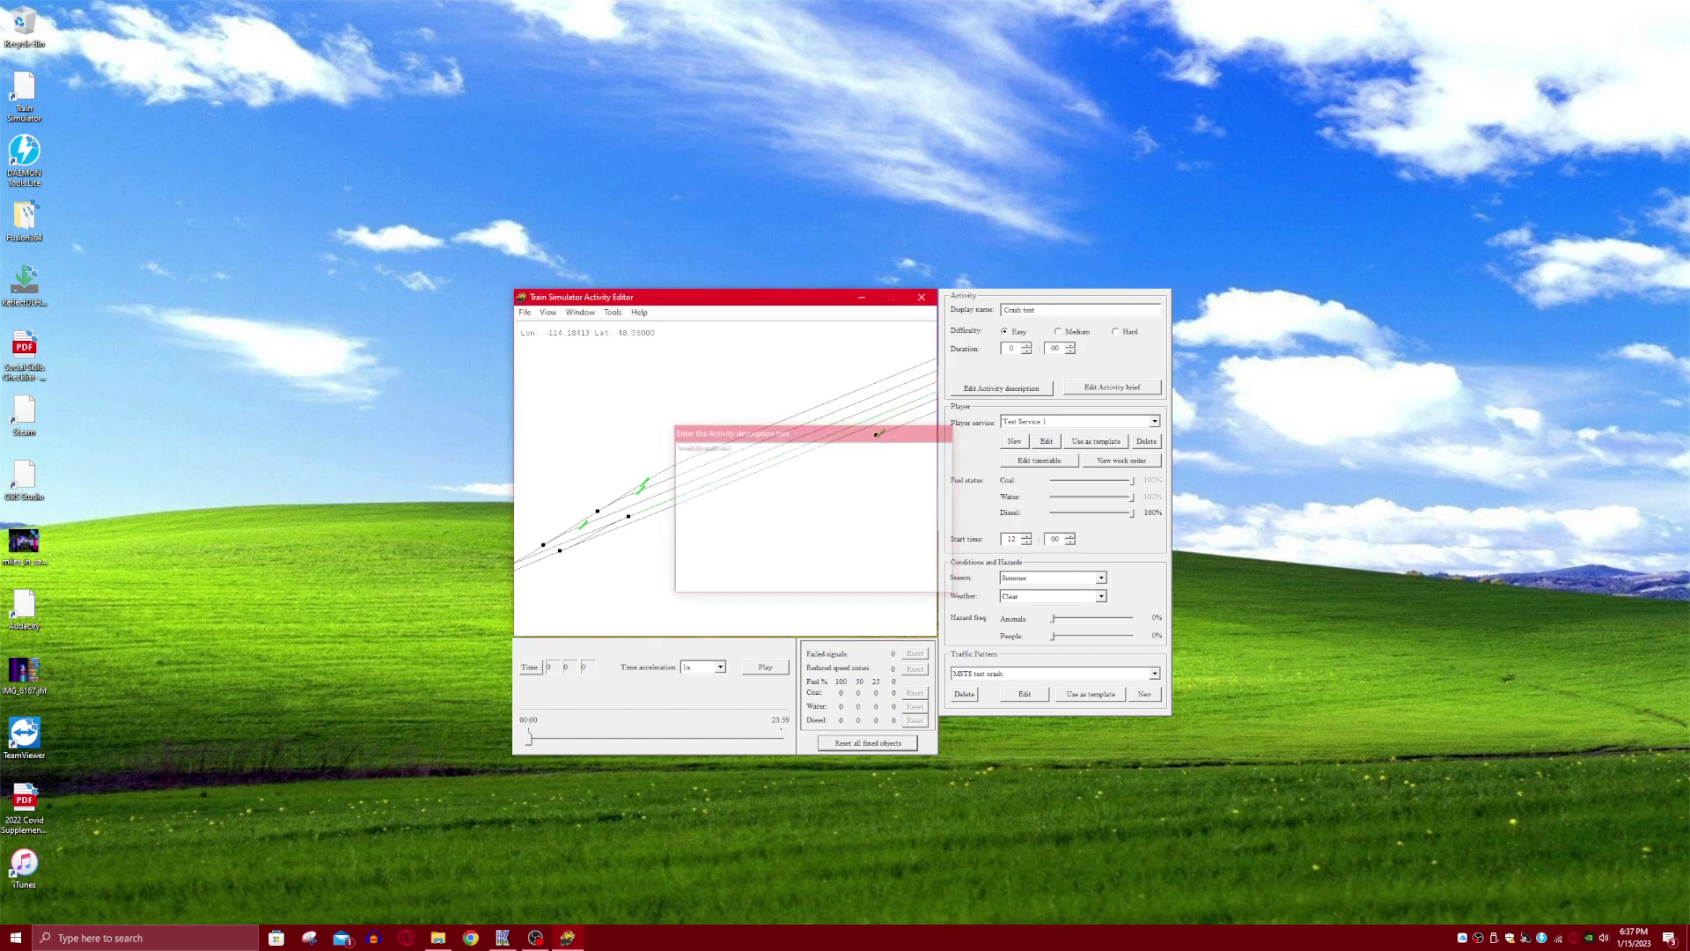
left_click(1112, 388)
type("gwgergwrgwr")
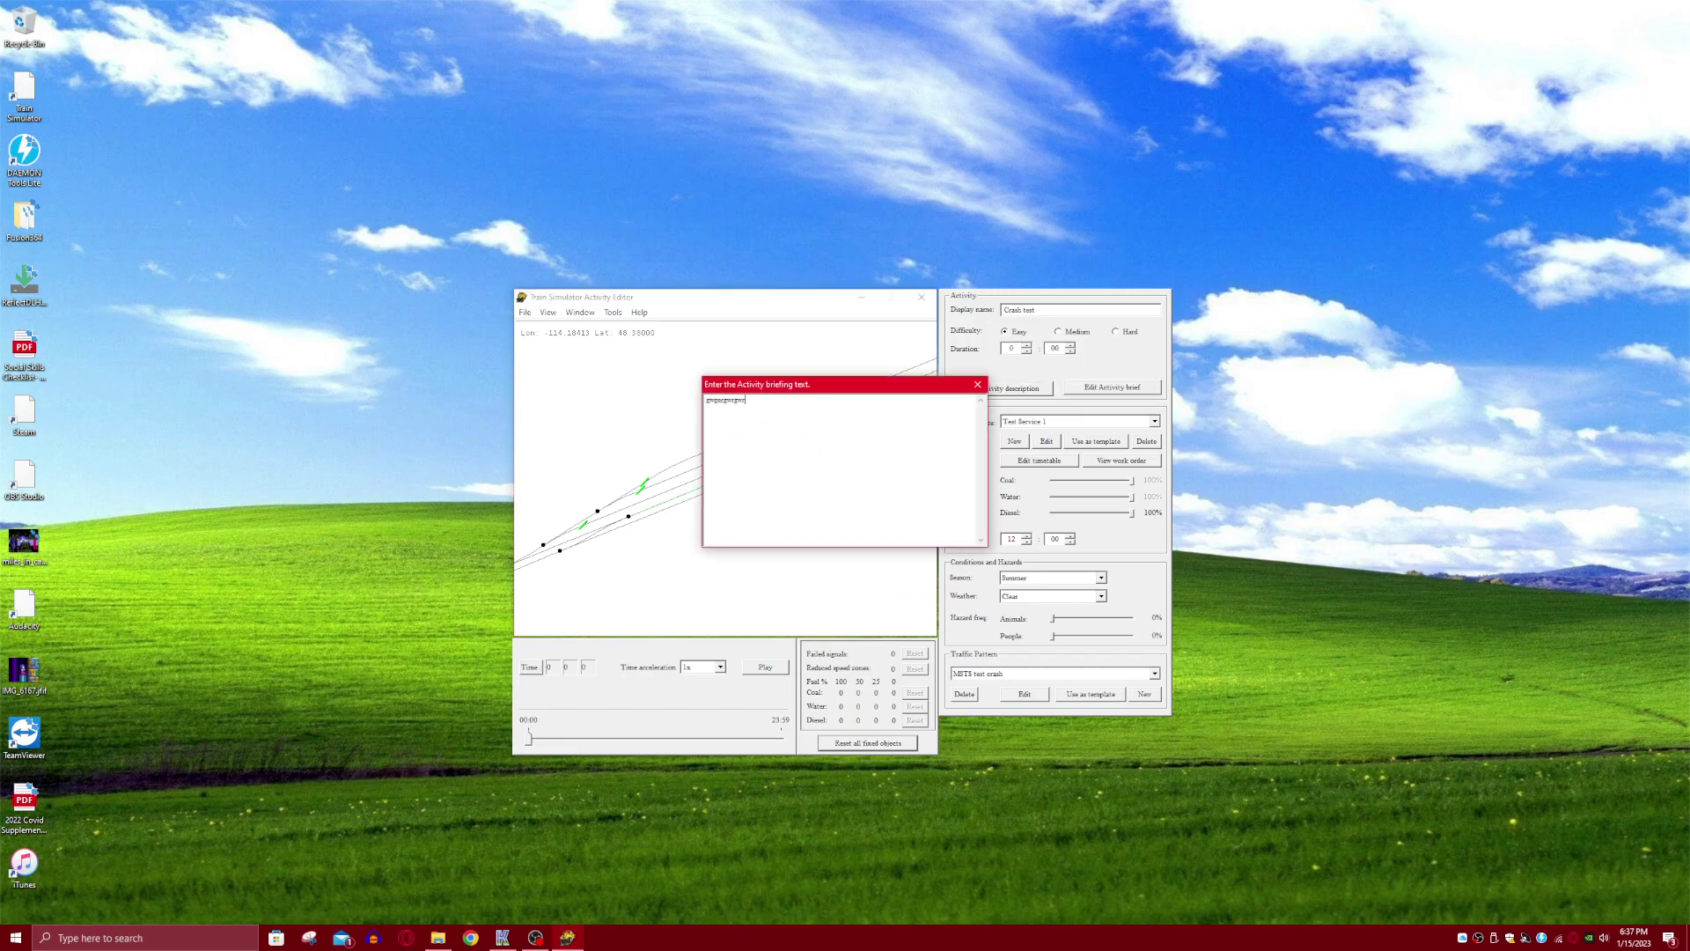
left_click(977, 385)
- Save the completed activity again and exit the Activity Editor
left_click(526, 313)
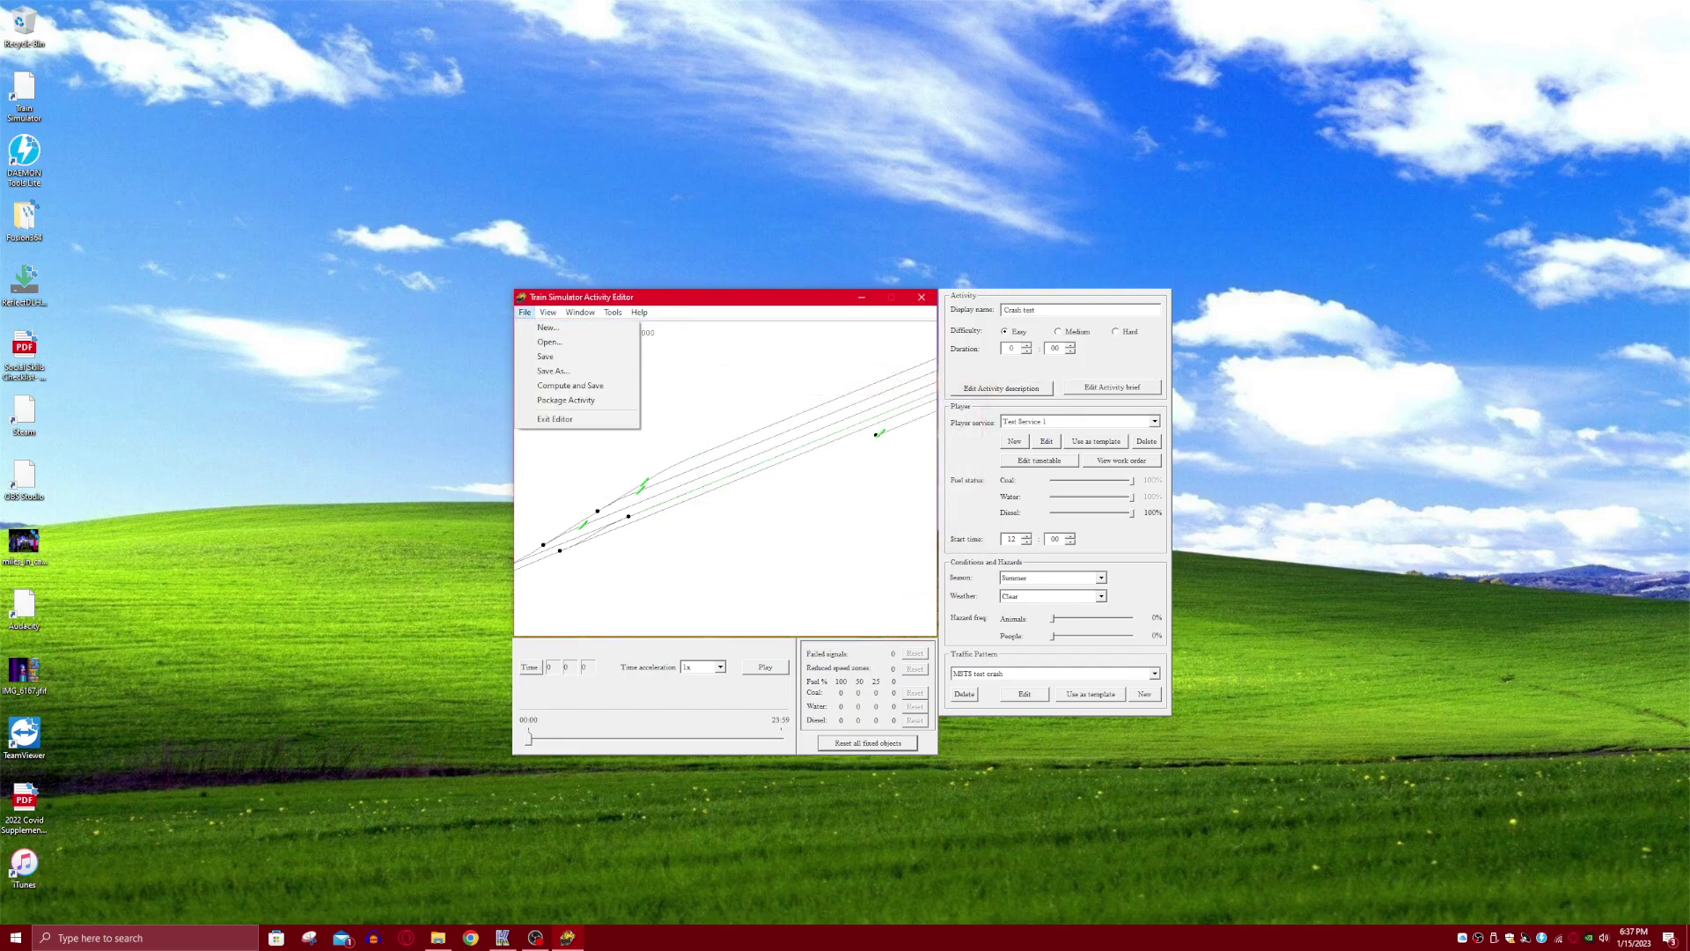
left_click(536, 357)
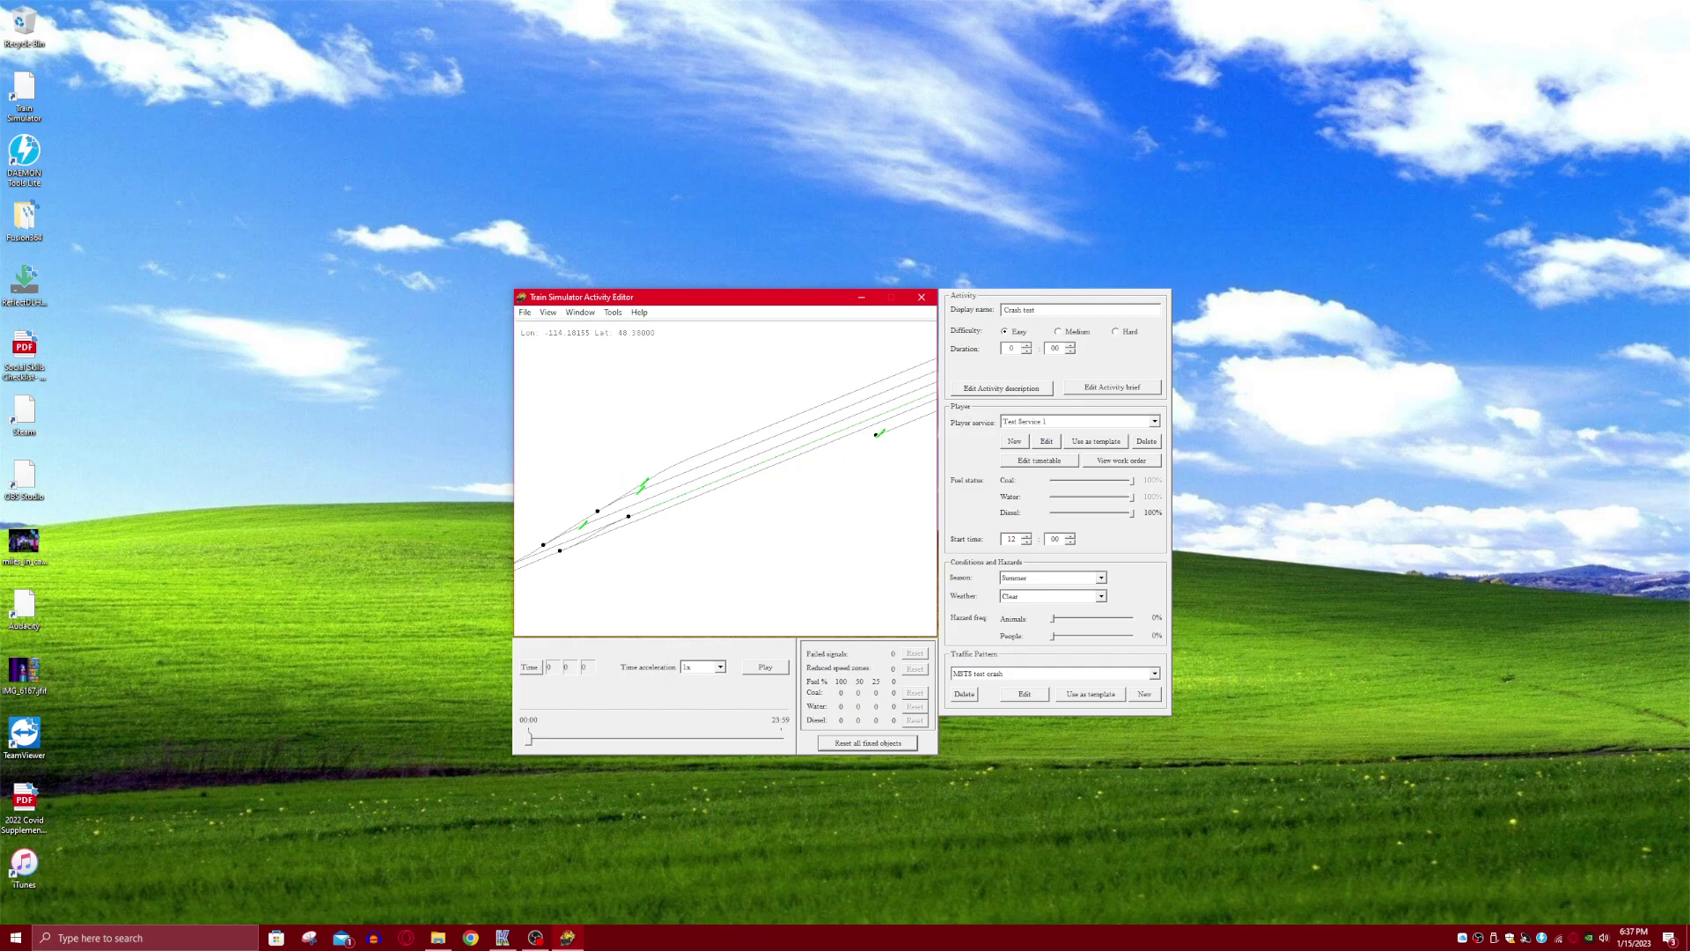
left_click(524, 311)
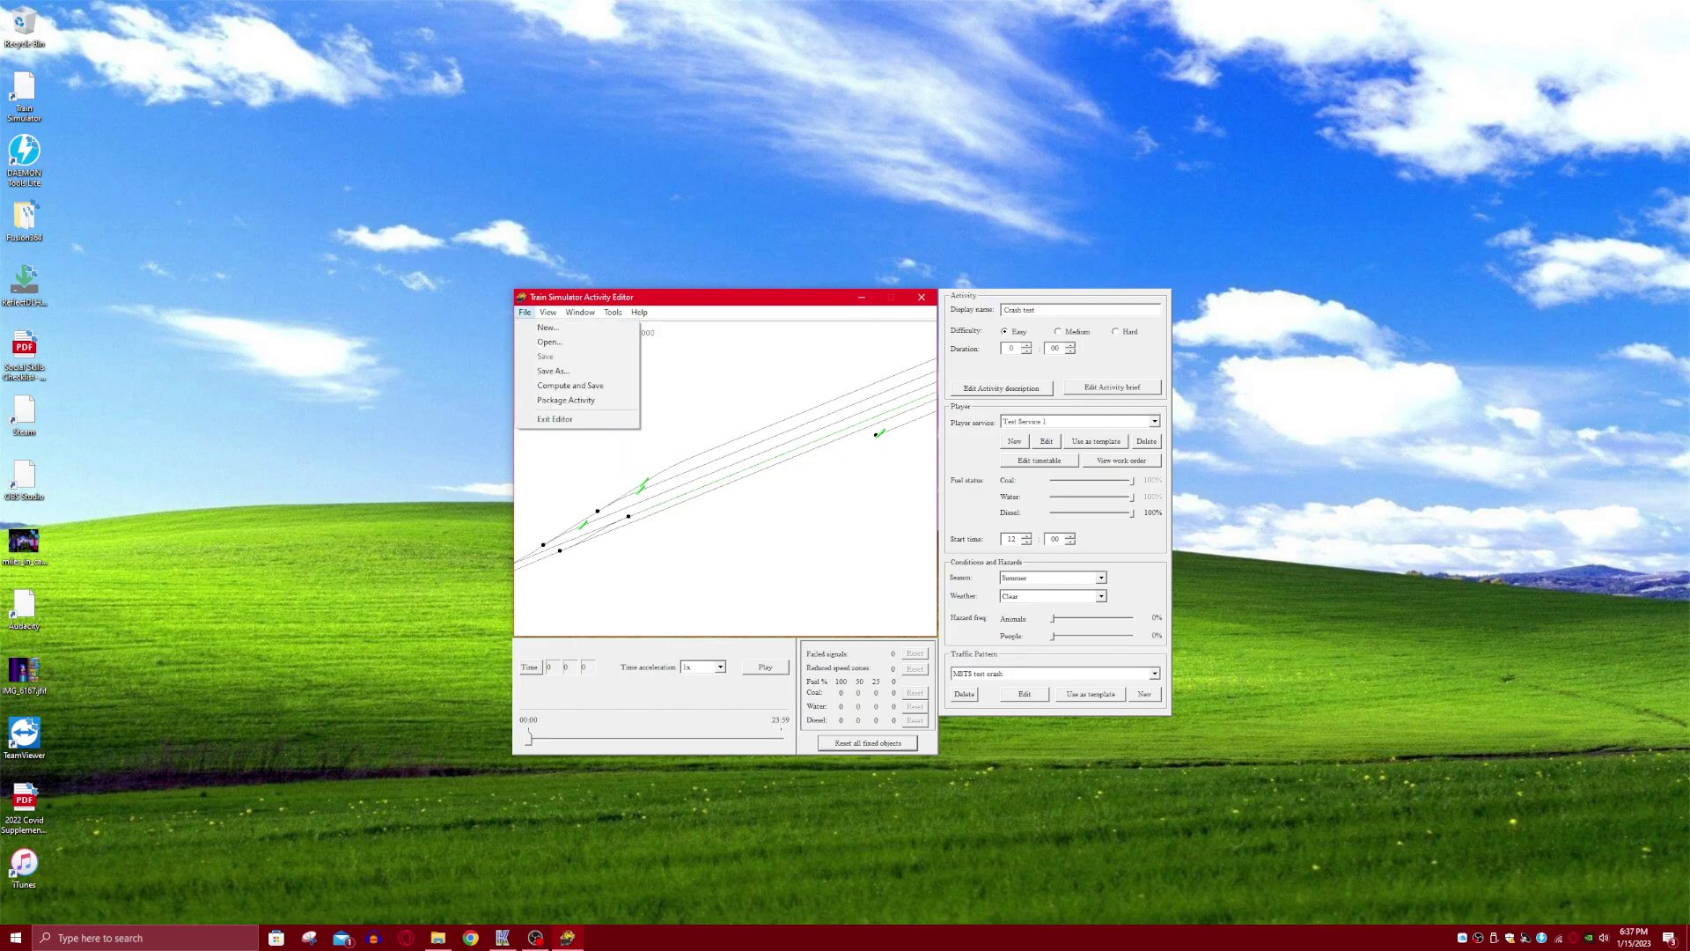
left_click(770, 426)
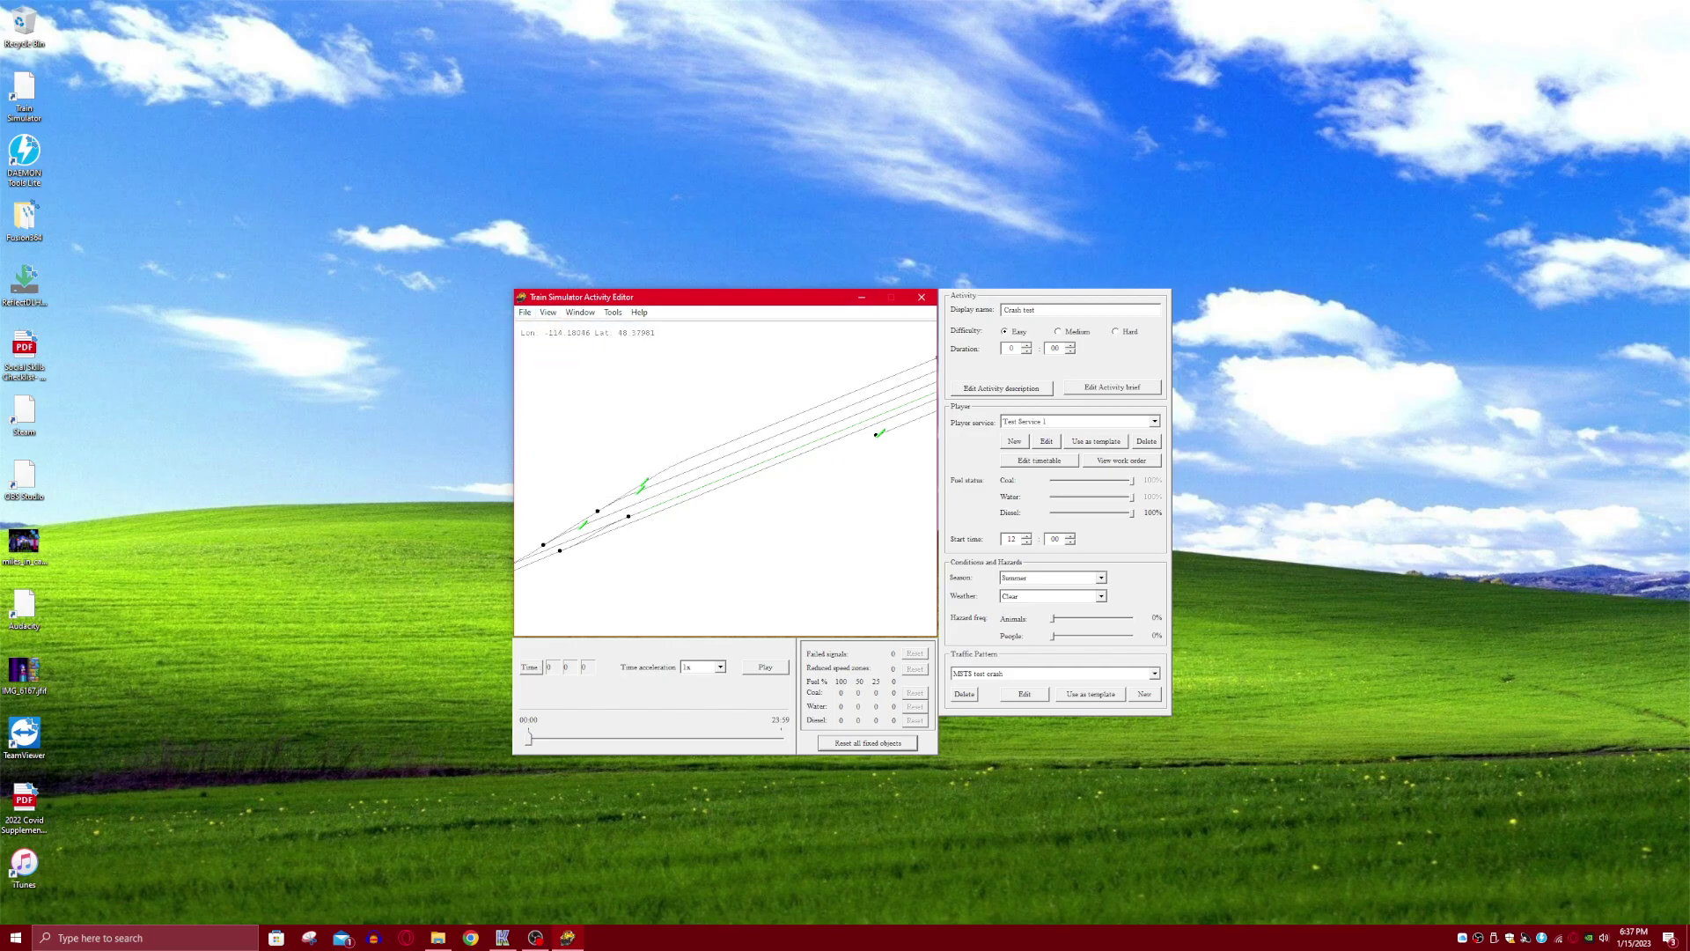
left_click(922, 298)
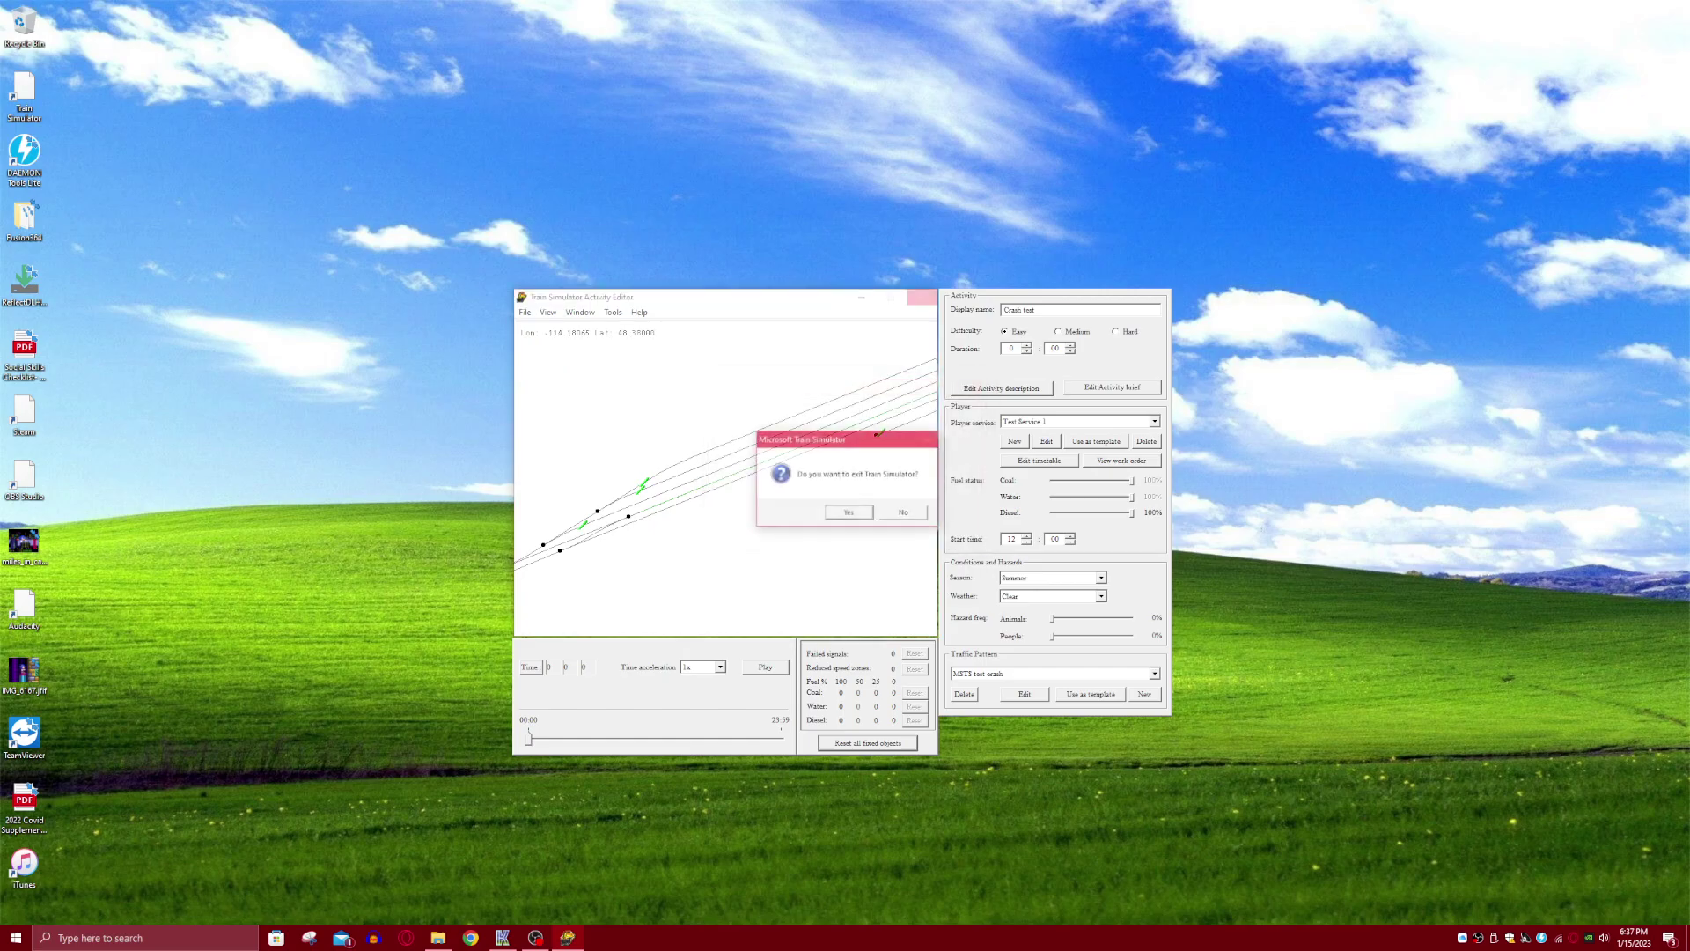
left_click(849, 511)
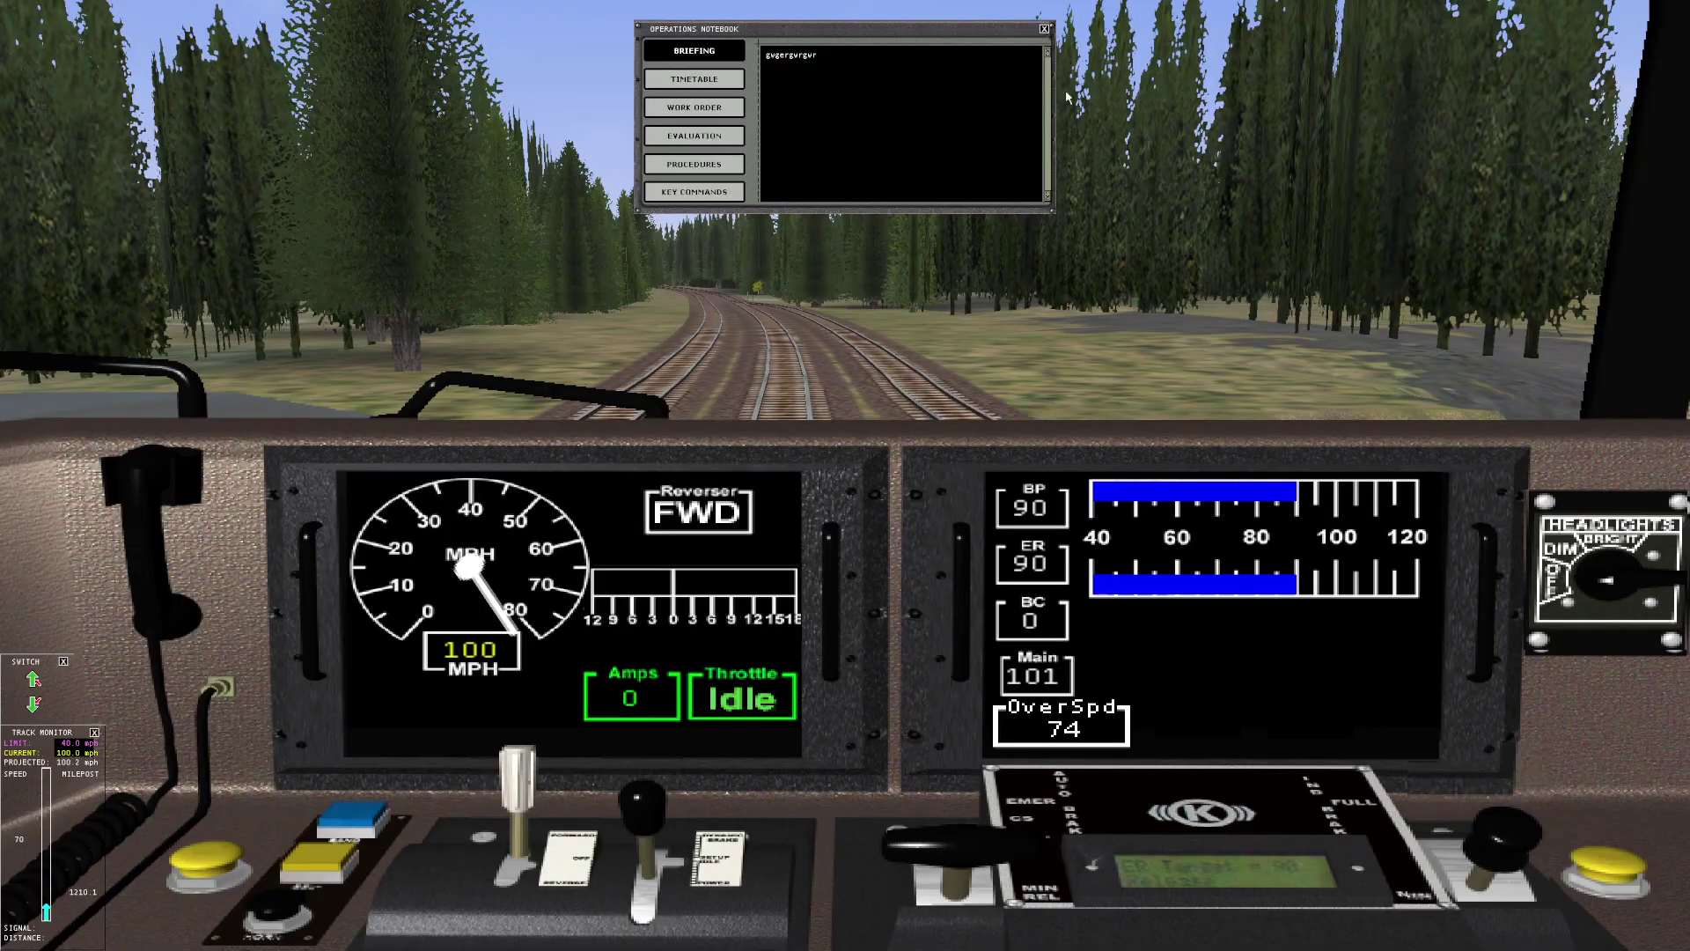
- Close the operations notebook in the locomotive cab and raise the throttle from idle to N6
left_click(1047, 35)
key("w")
key("w")
key("w")
key("w")
key("w")
key("w")
key("w")
key("w")
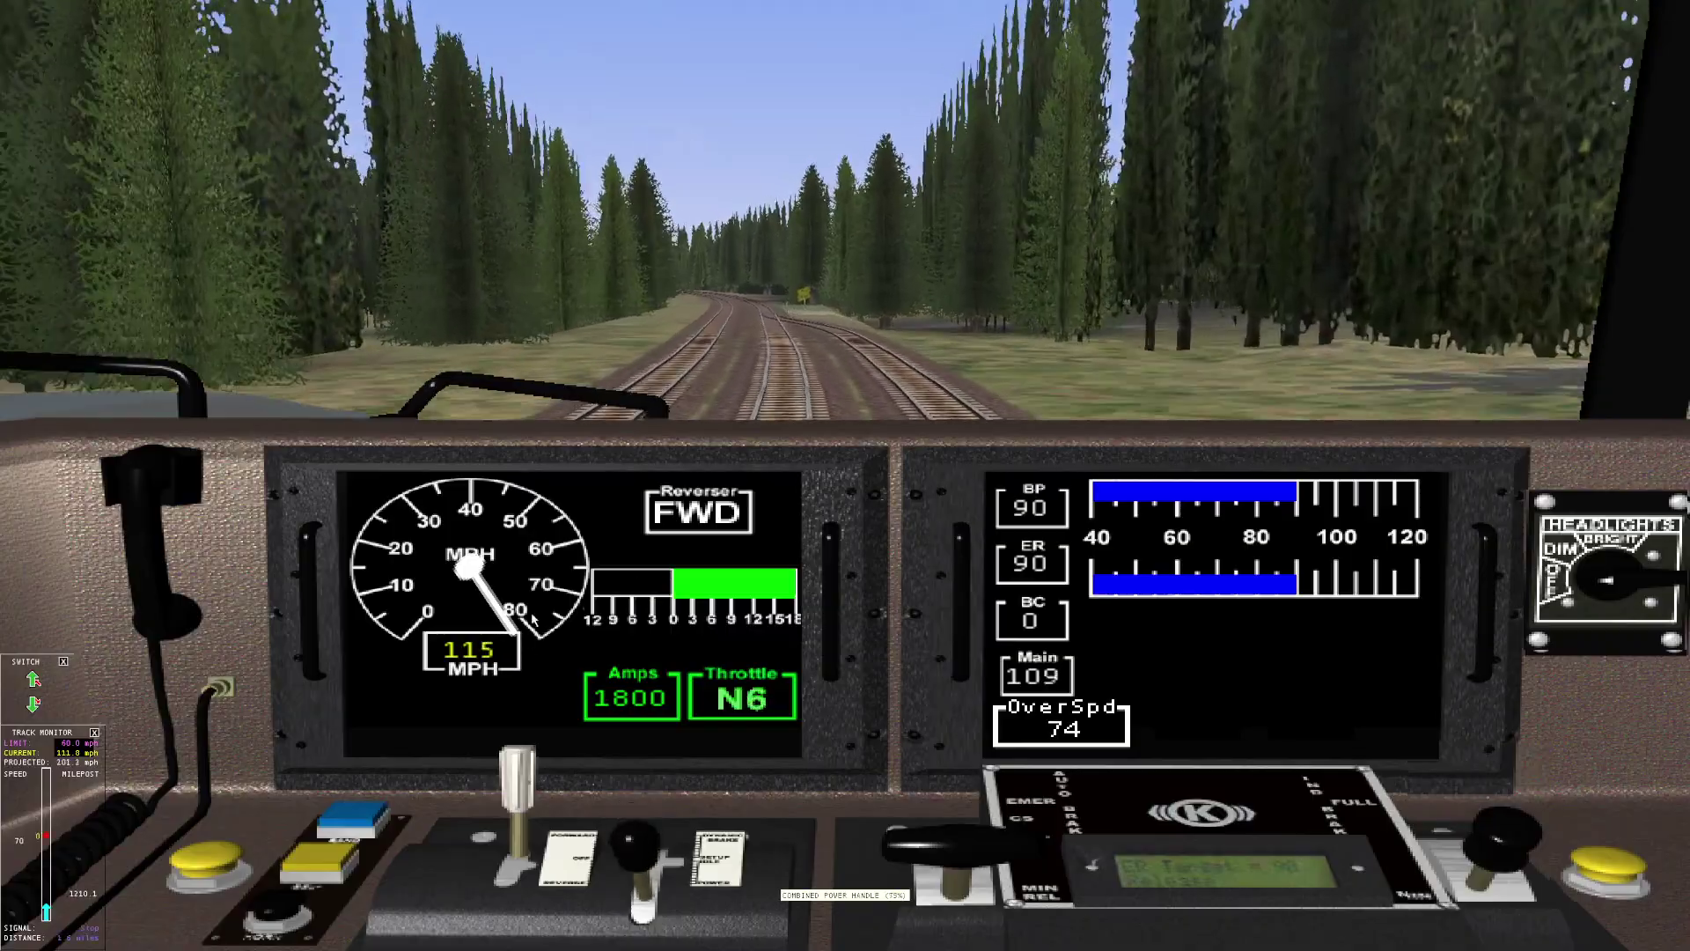
- Switch from the cab to the external train view and turn up the locomotive's headlights
key("2")
key("h")
key("h")
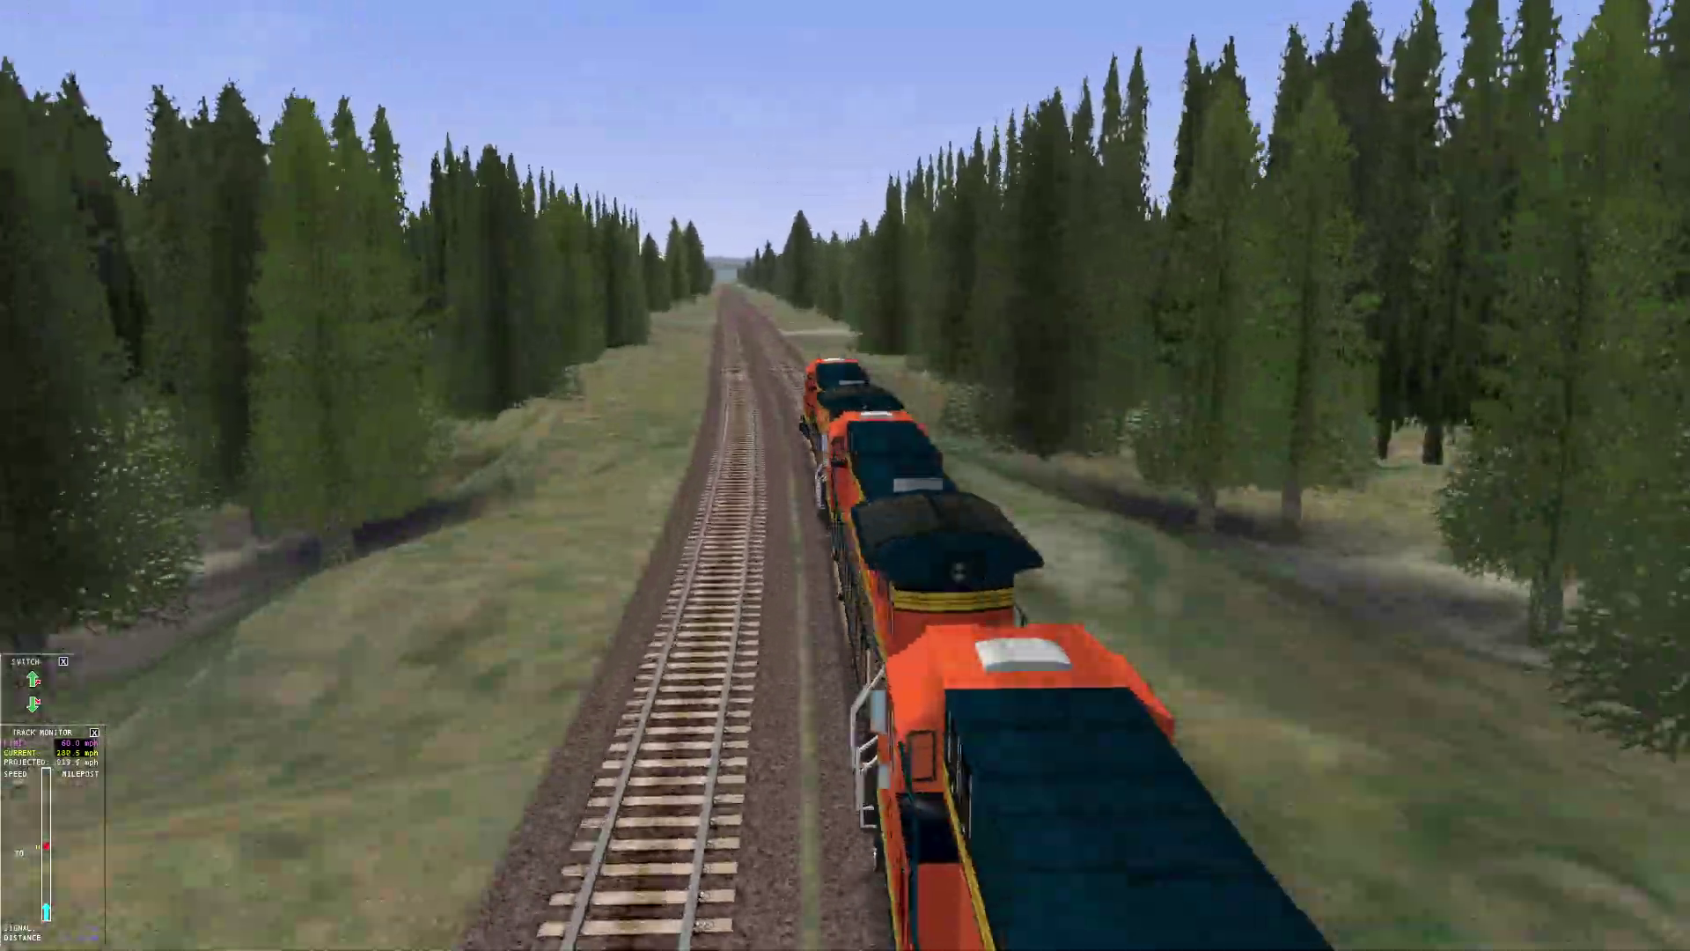
- Watch the moving locomotives from the external camera, orbiting from the front to the side and above
key("2")
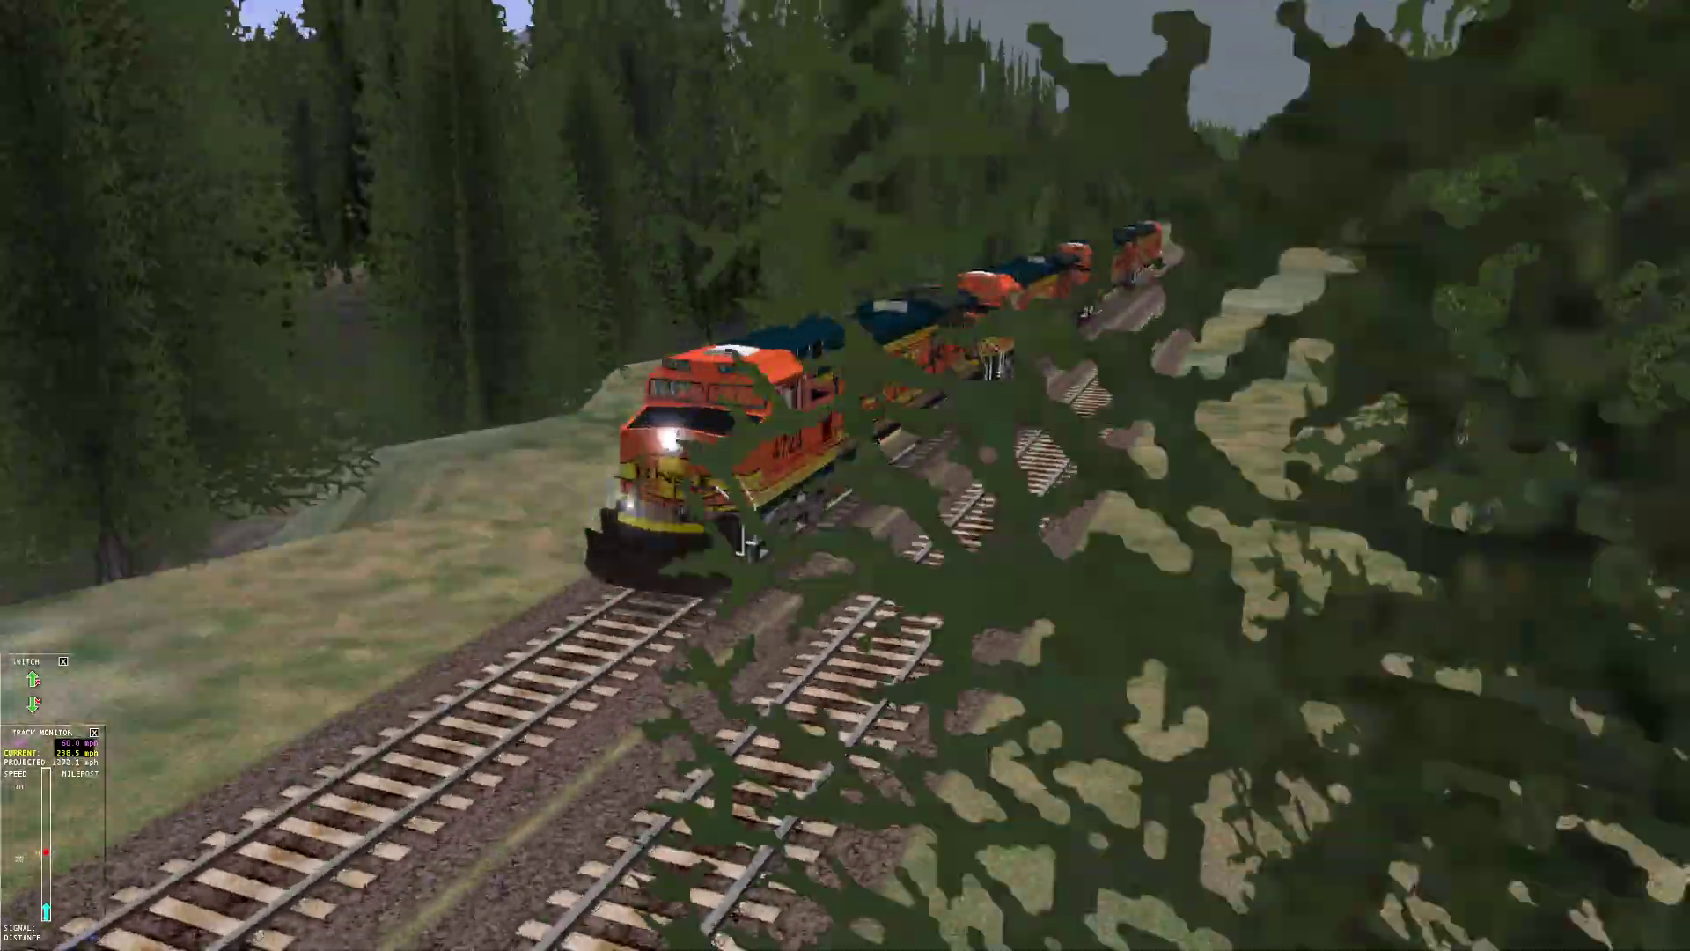
key("Right")
key("Left")
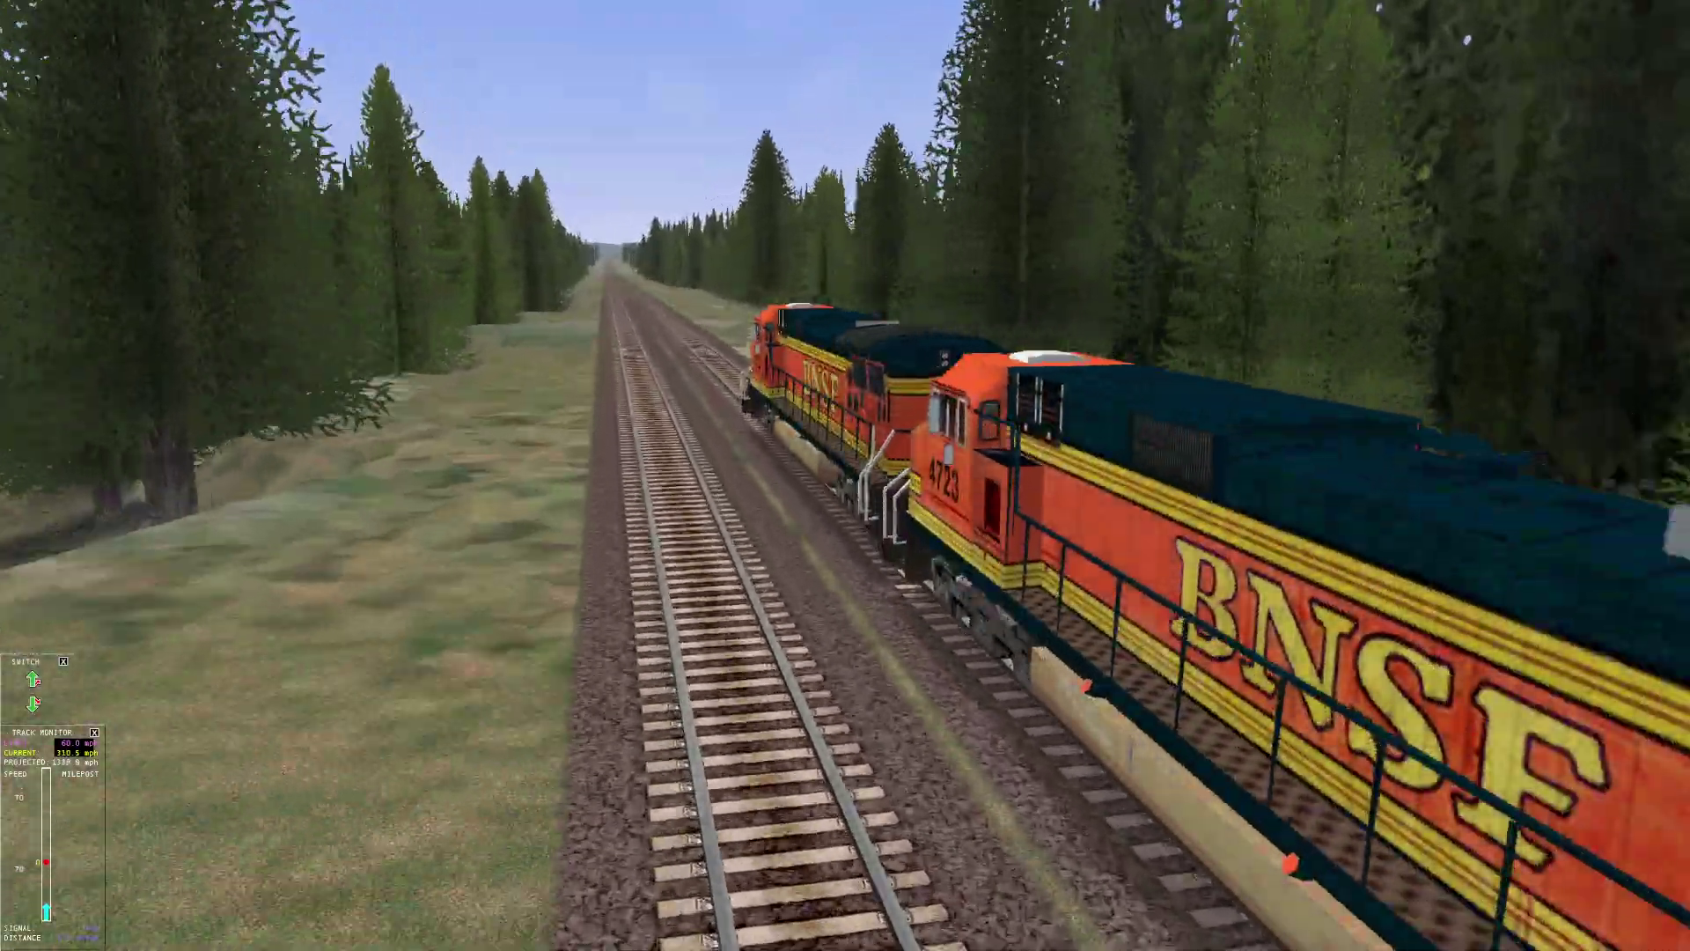
key("Up")
key("Right")
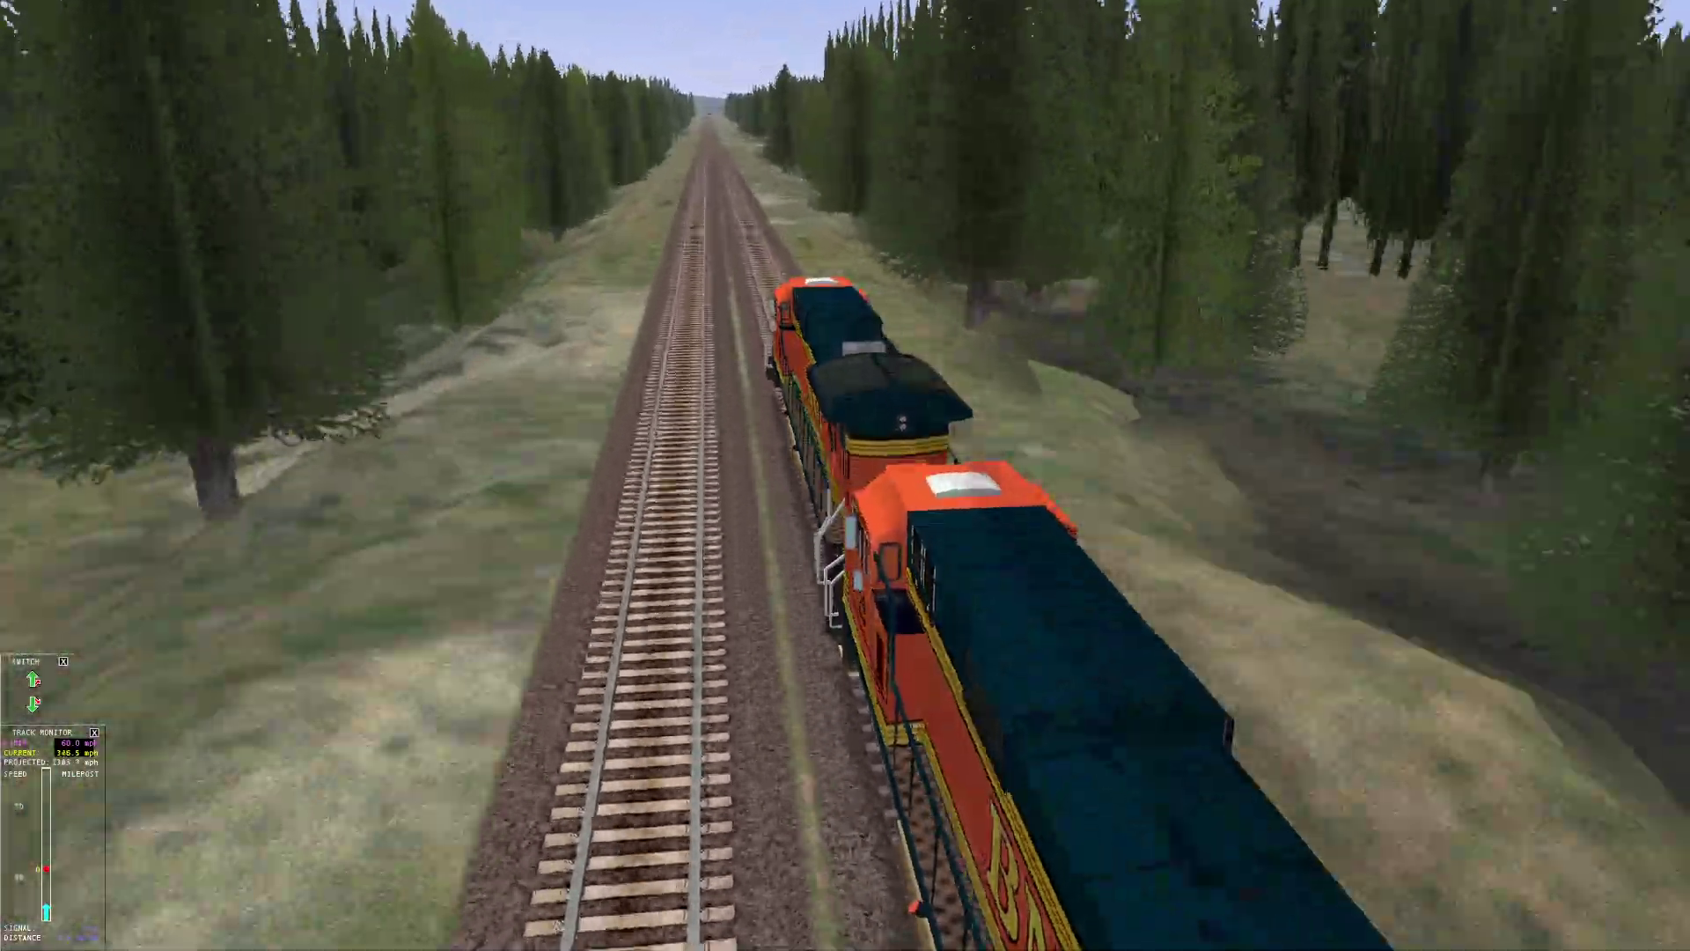
key("Left")
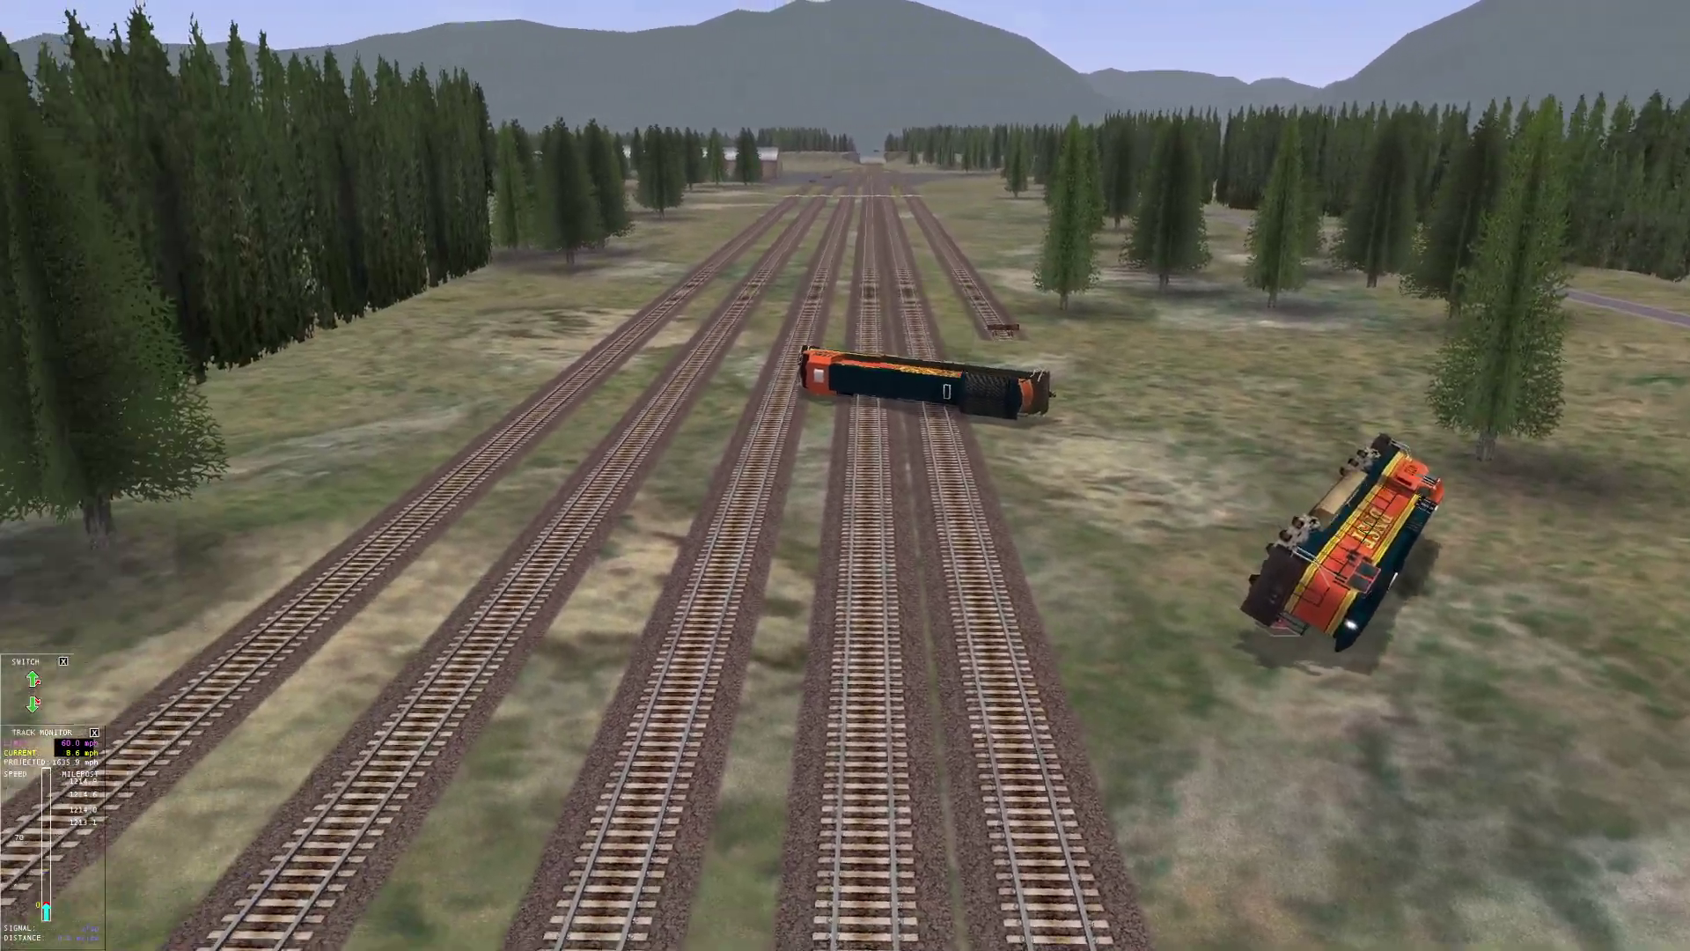
- Examine the crash site from the external camera, looking at the derailed locomotives and along the tracks in both directions
key("Up")
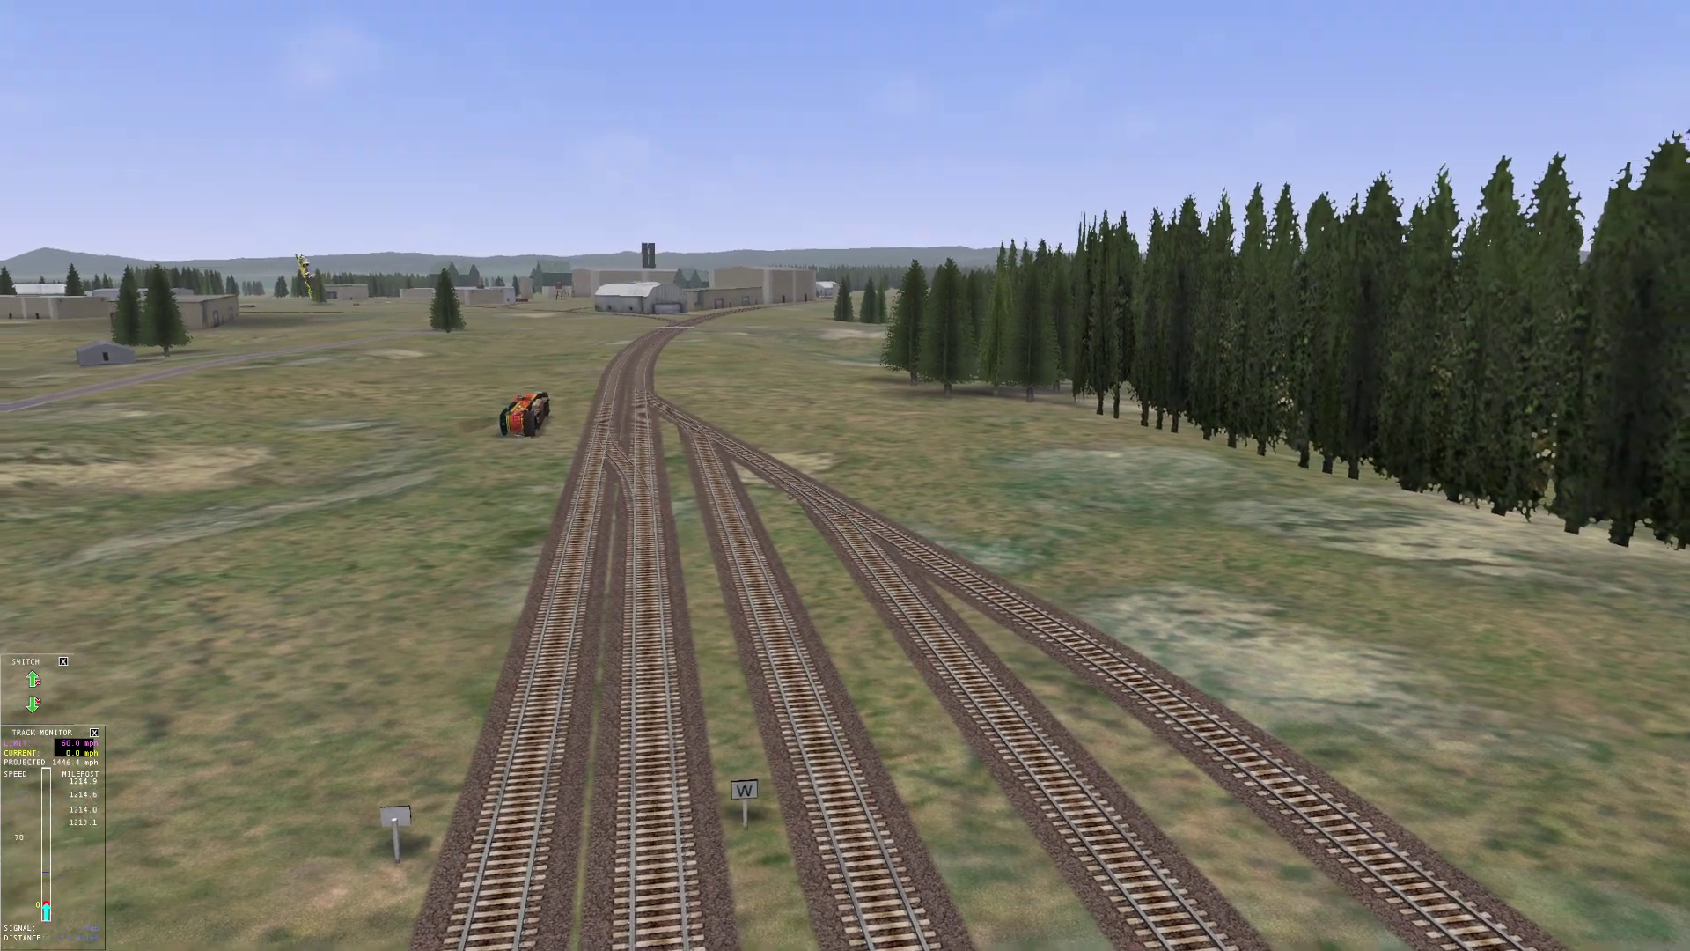
key("Left")
key("Left")
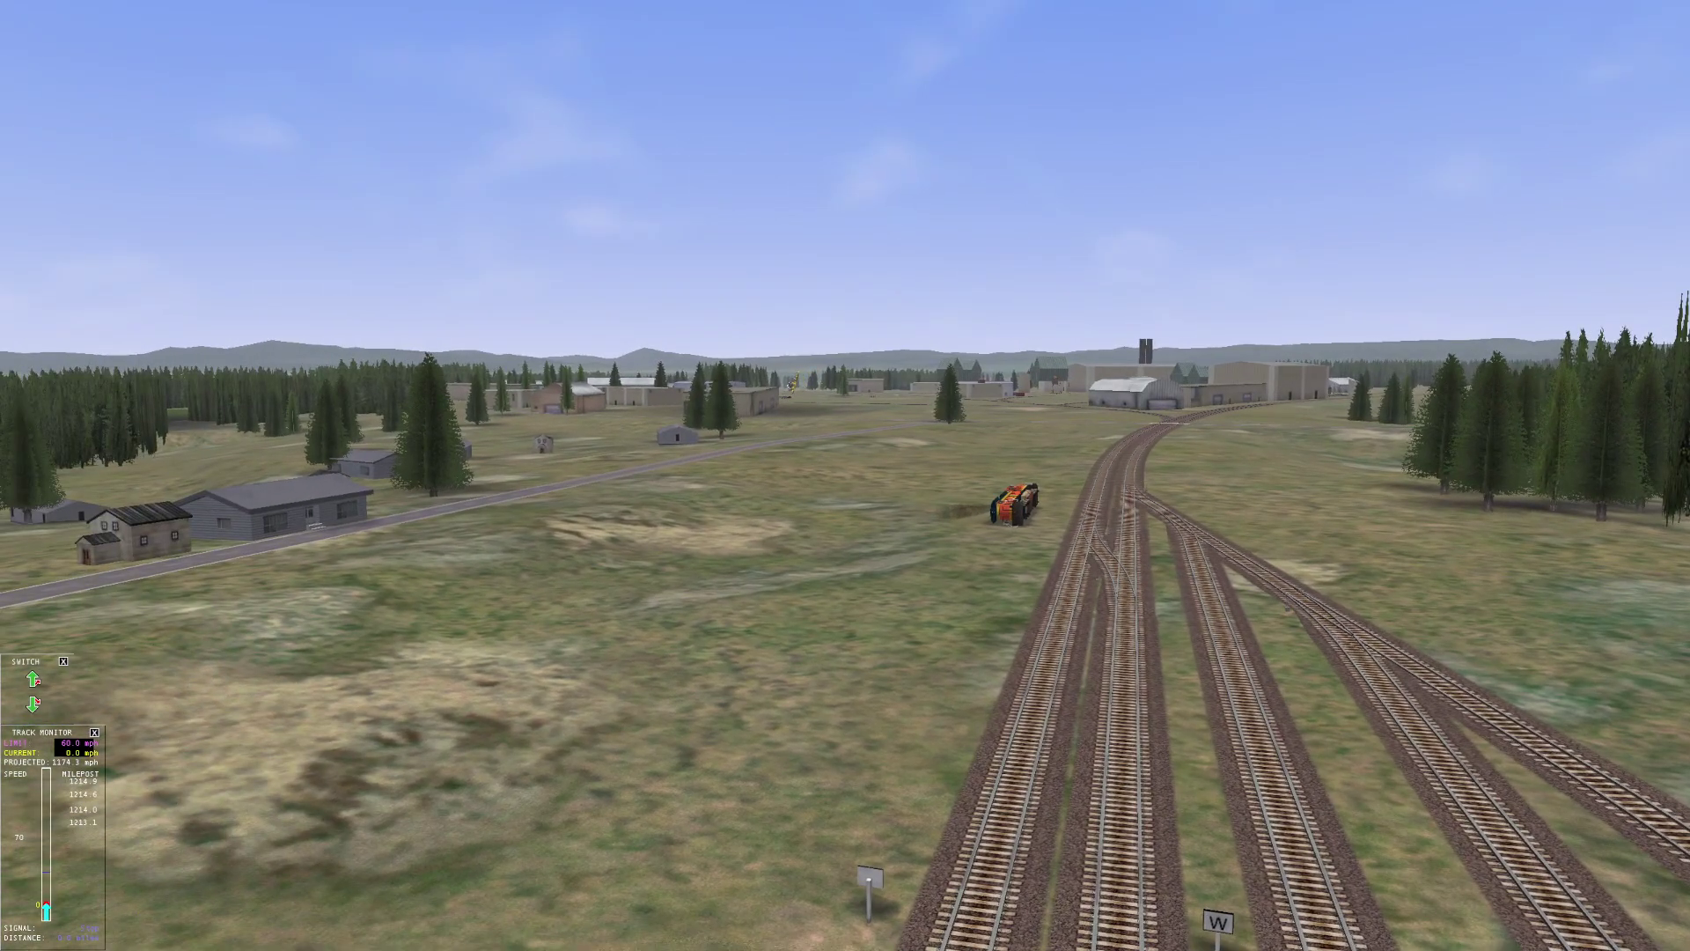
key("Right")
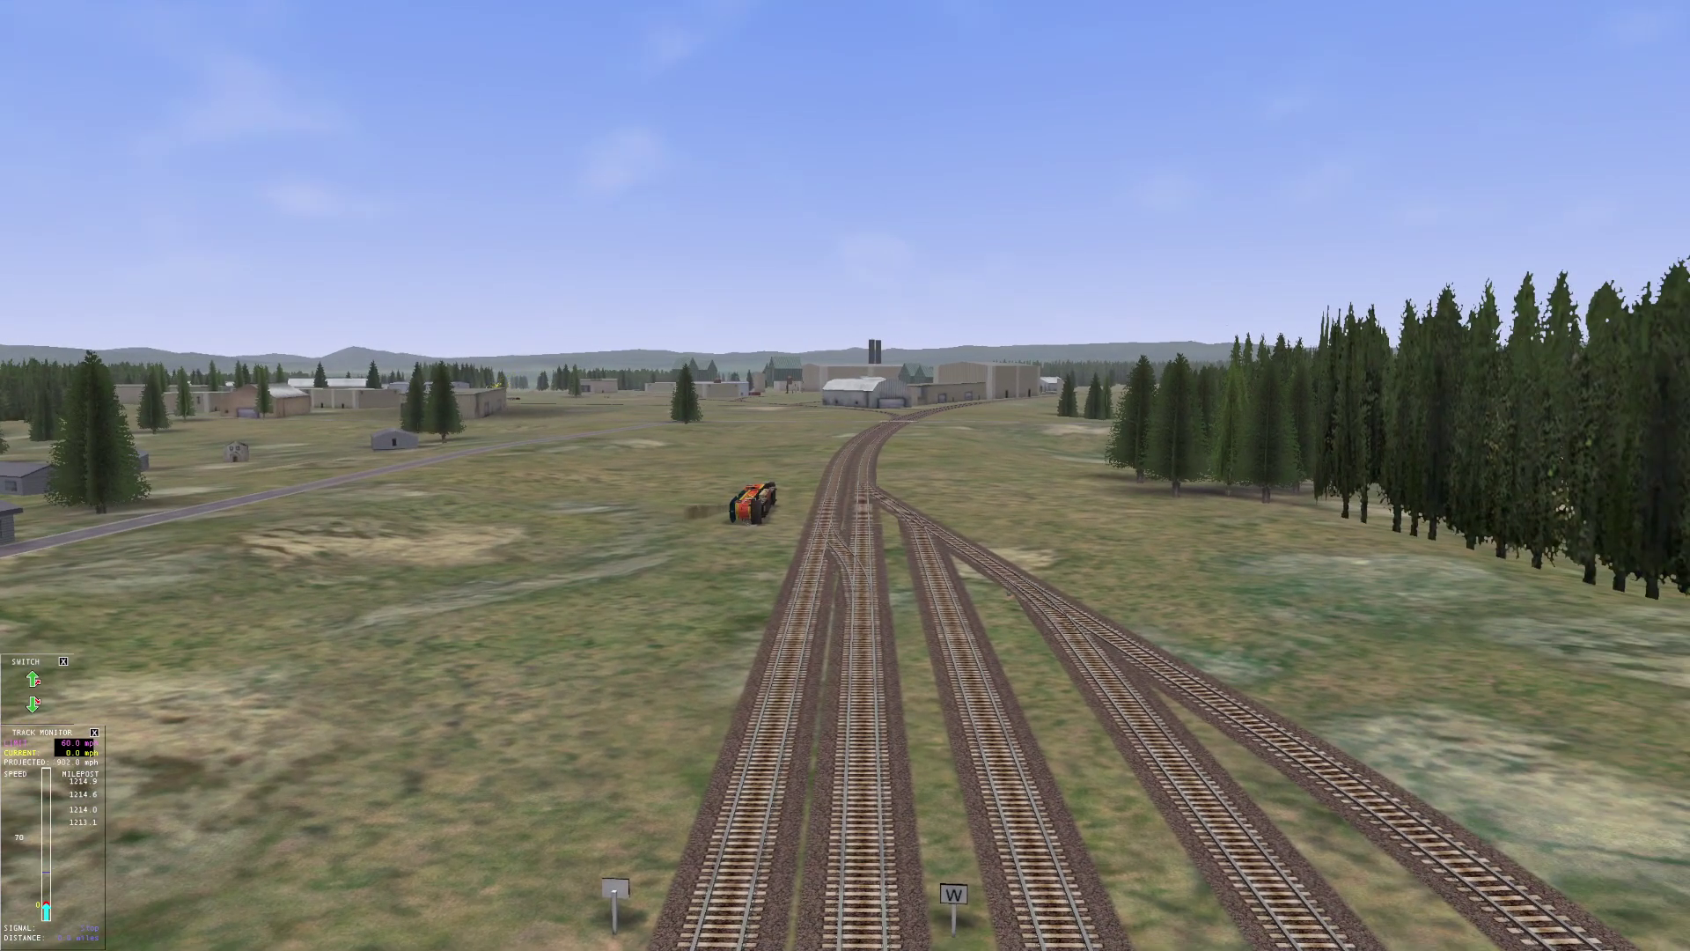
key("Down")
key("Left")
key("2")
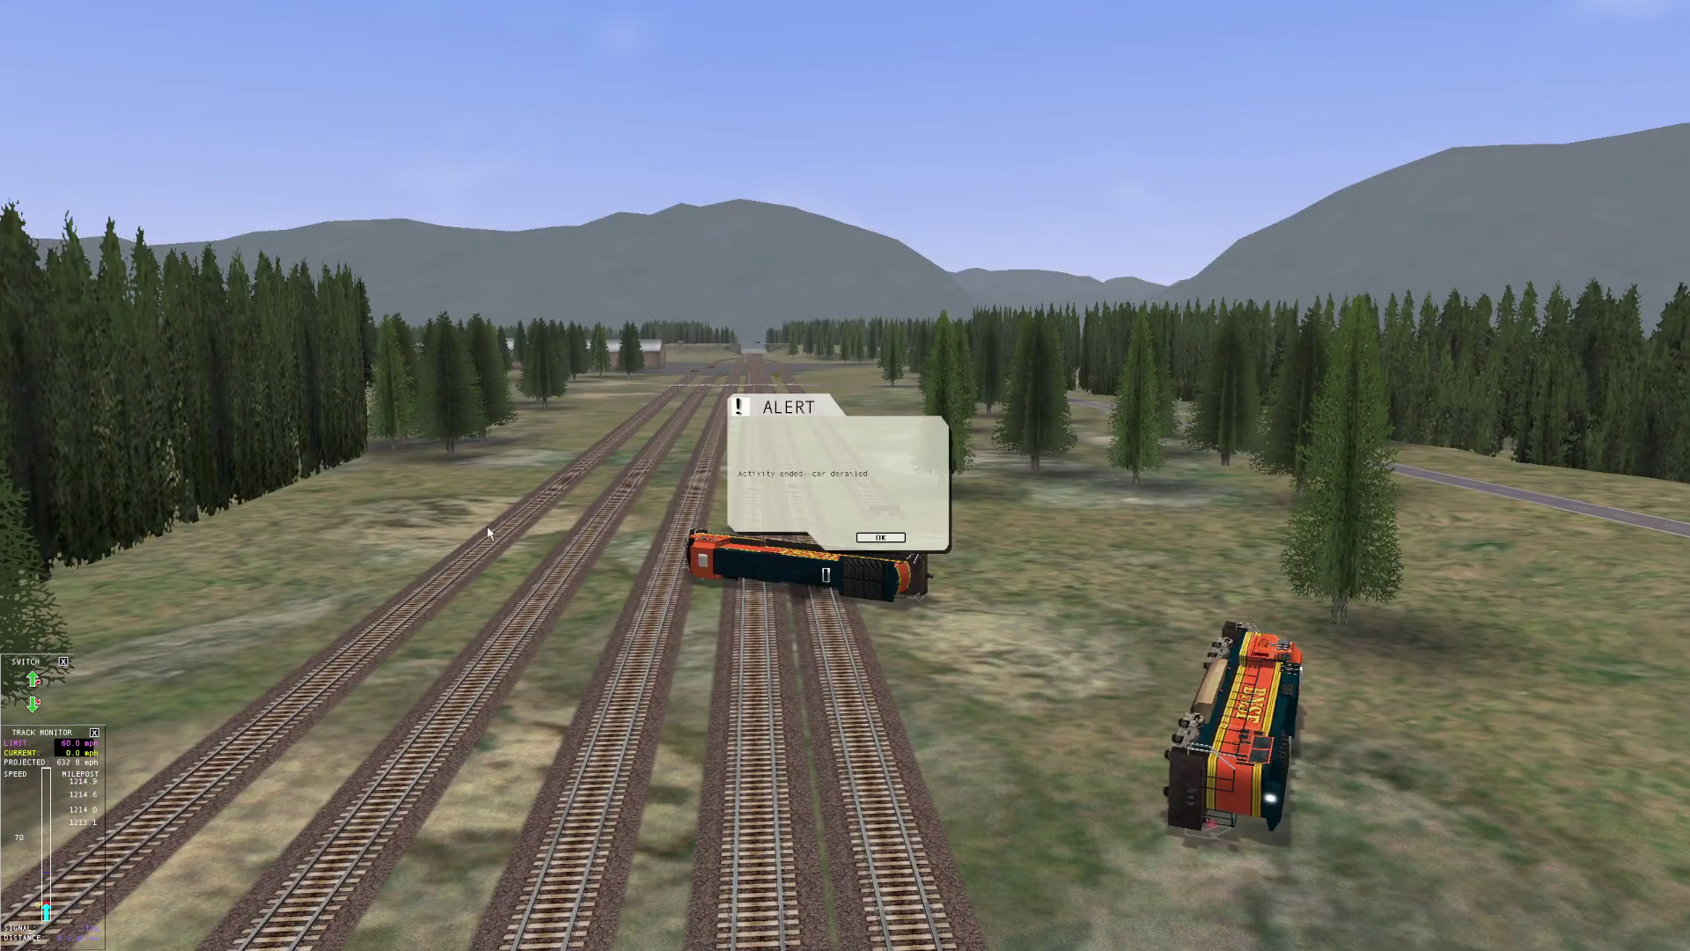